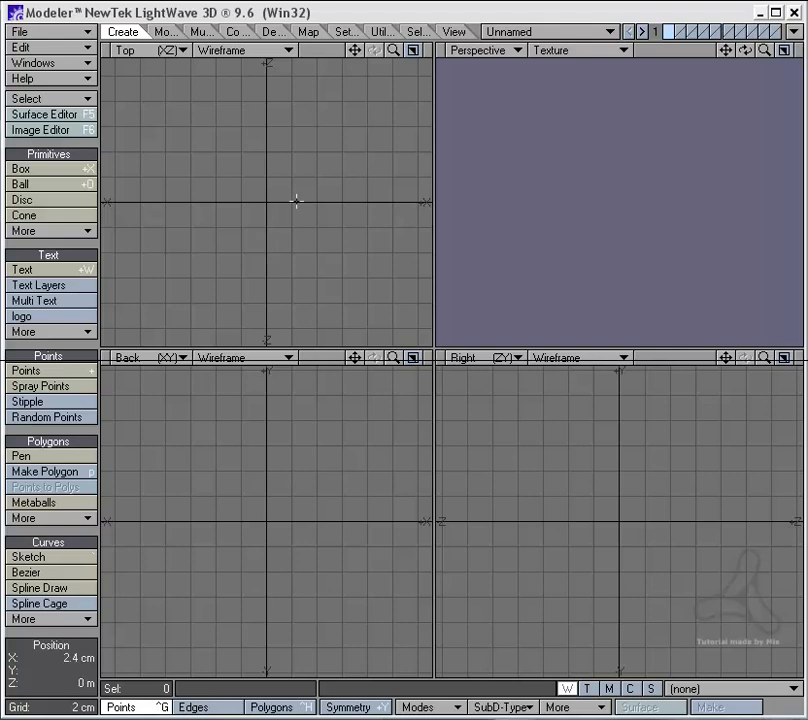
Step: Create a box about 9.7 cm wide, 4.5 cm deep and 4.6 cm high, centred in plan, with three segments along X
click(77, 171)
drag(213, 182, 335, 237)
drag(276, 209, 267, 200)
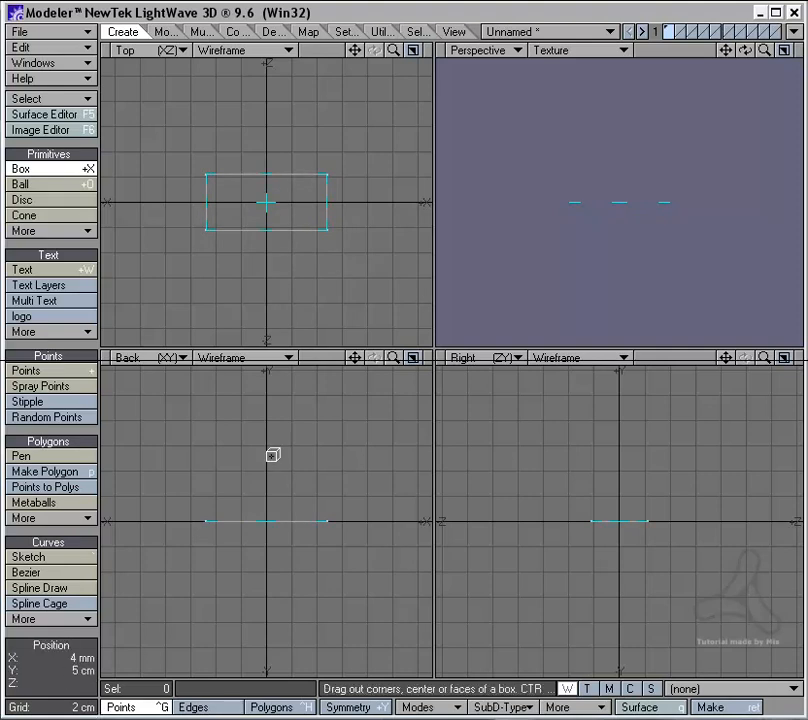
key(Right)
key(Right)
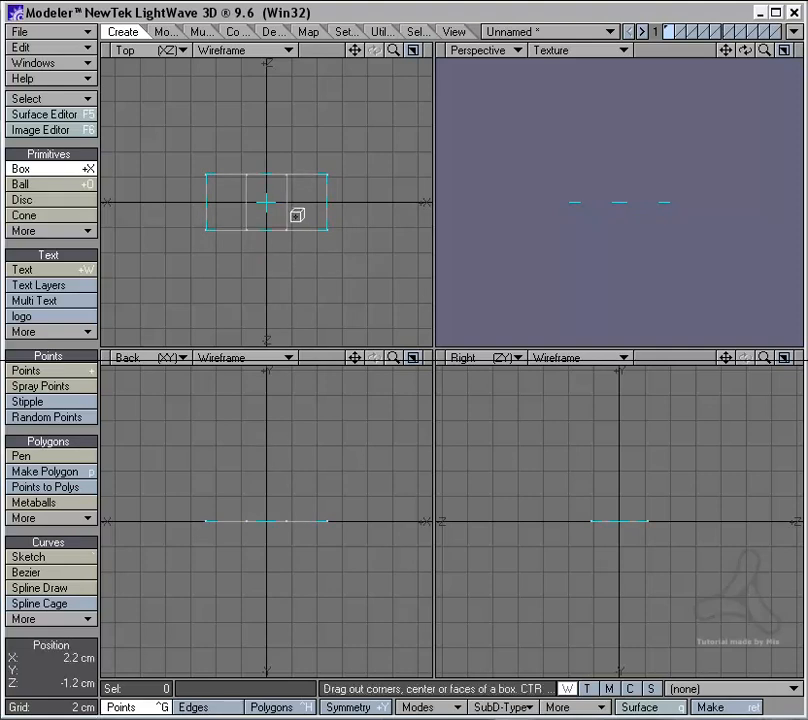
mouse_move(270, 442)
mouse_down()
mouse_move(269, 414)
mouse_move(271, 462)
mouse_up()
key(space)
key(ctrl+h)
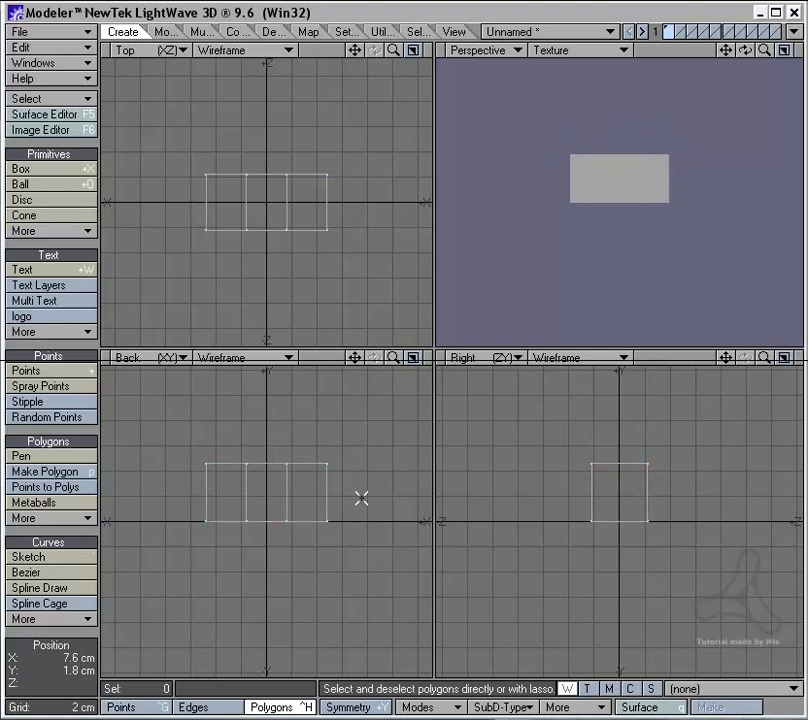
Step: Merge the box's three top polygons into one and extrude it upward about 4 cm
mouse_move(327, 473)
right_down()
mouse_move(301, 418)
mouse_move(316, 497)
right_up()
key(b)
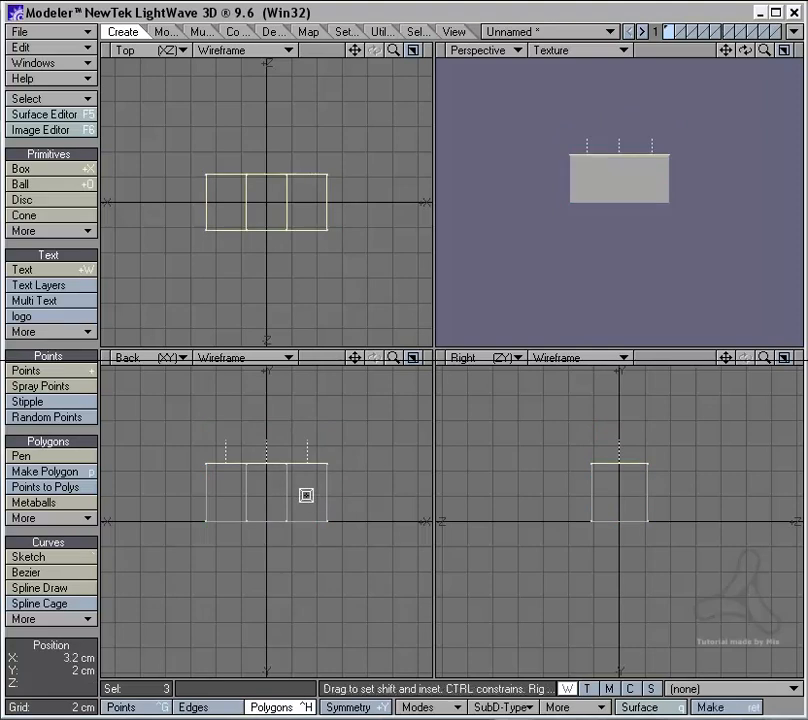
key(shift+z)
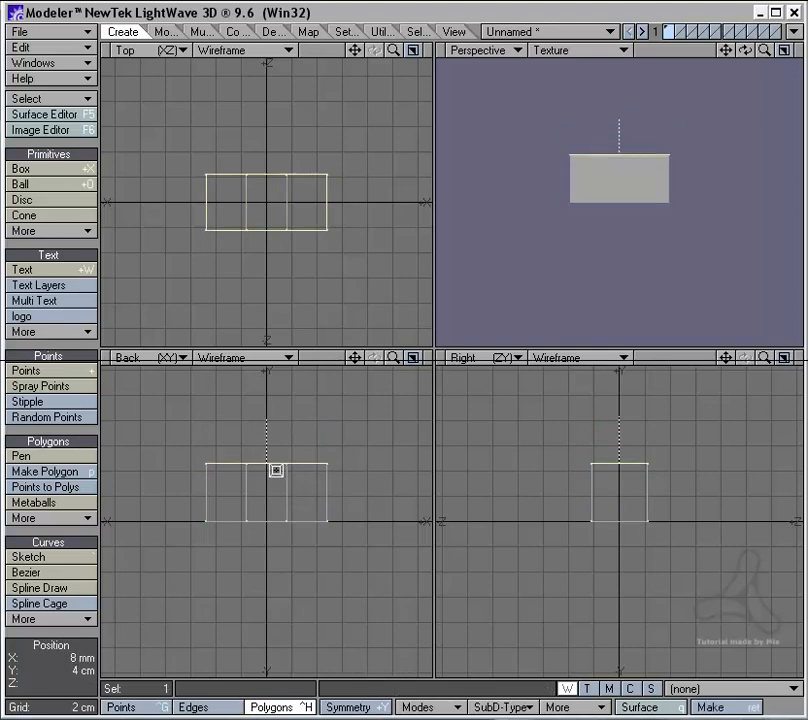
key(t)
drag(283, 447, 278, 396)
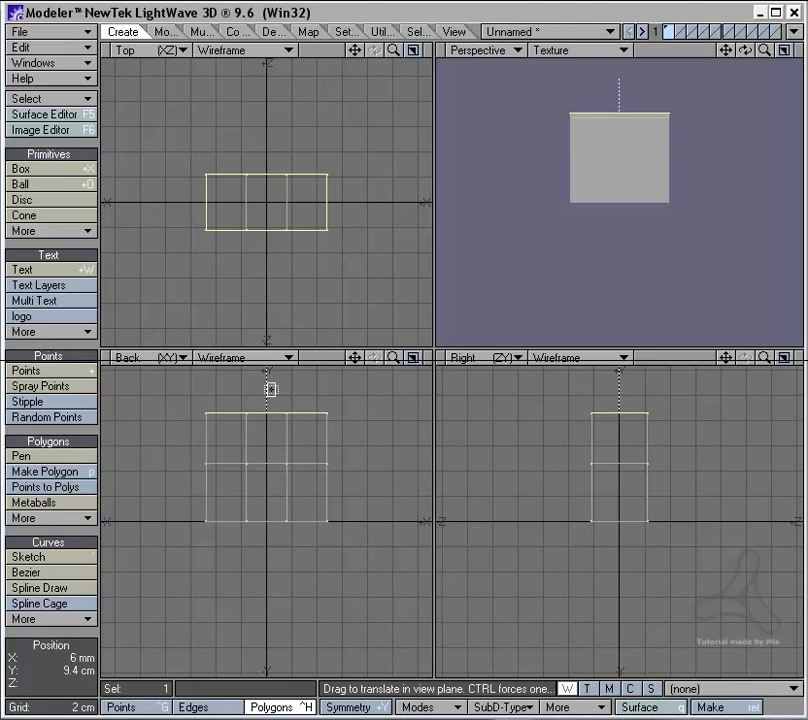
Step: Scale the extruded top polygon inward to about 70% in width so the upper section tapers
key(shift+h)
drag(266, 202, 236, 223)
key(ctrl+z)
key(space)
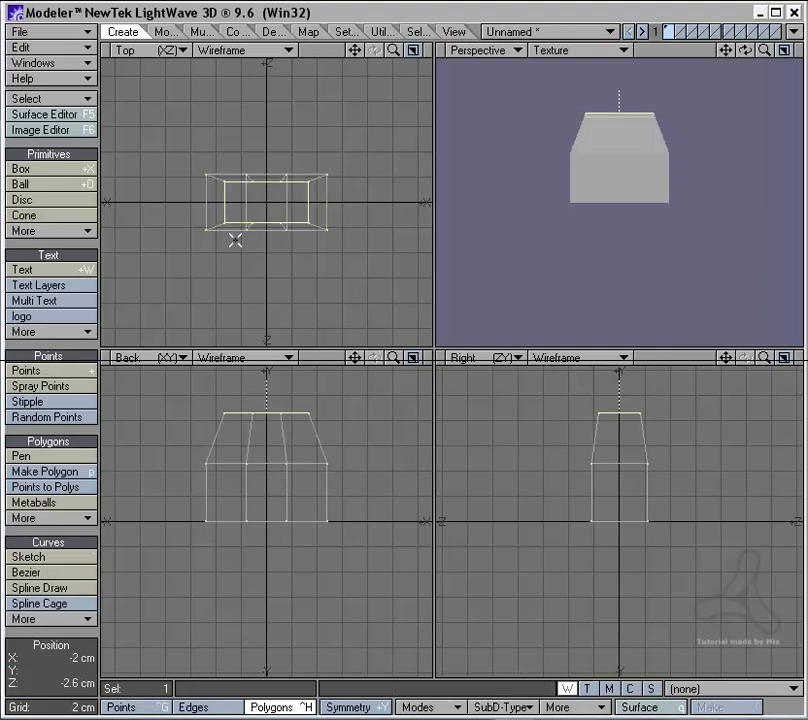
Step: Extrude the three bottom polygons downward about 4.5 cm and scale them inward to about 73% in width
key(slash)
right_drag(327, 501, 386, 481)
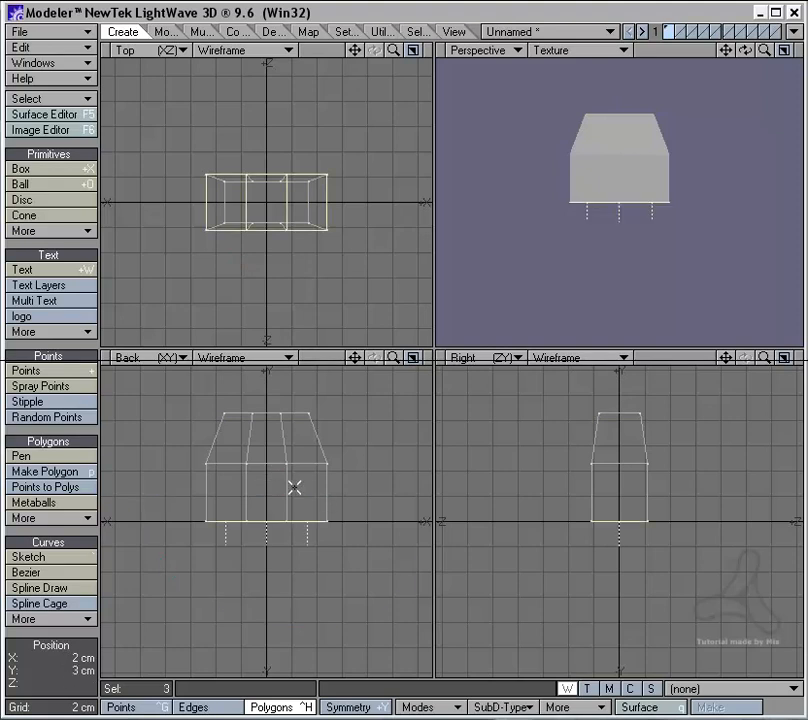
key(e)
key(t)
ctrl+drag(286, 523, 286, 579)
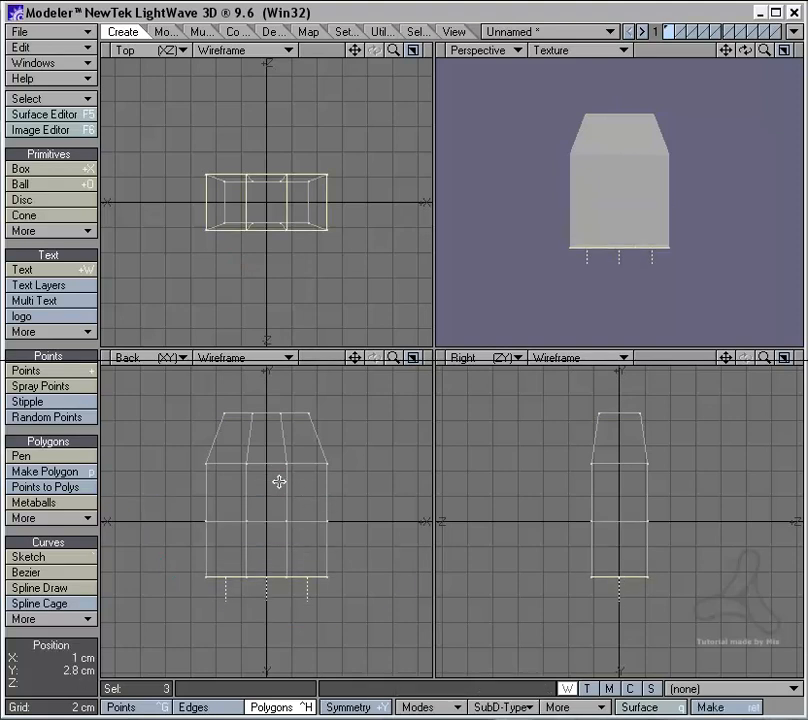
key(h)
ctrl+drag(264, 204, 239, 220)
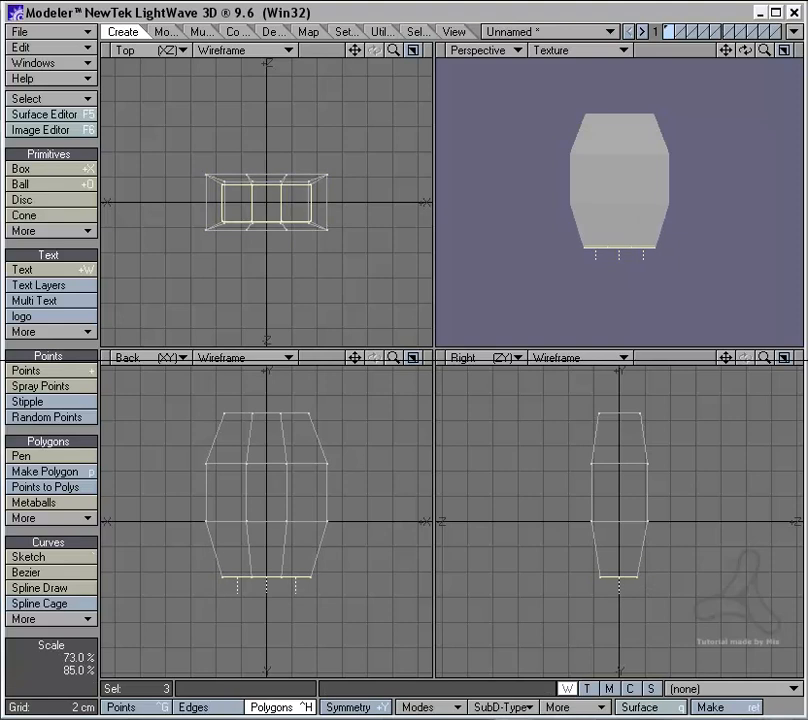
Step: Extrude the bottom polygons down about another 4.2 cm and scale them outward to nearly the original box width
key(t)
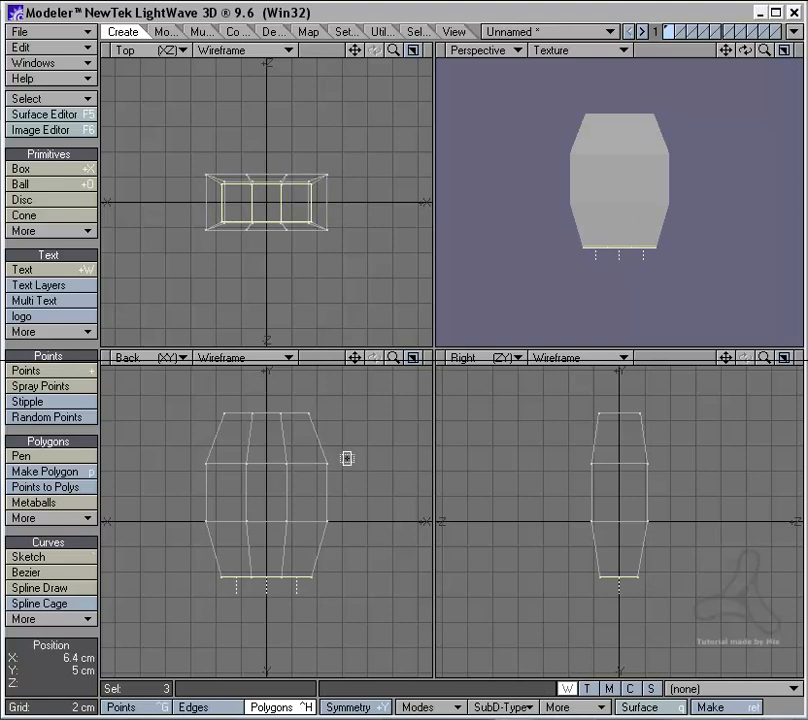
drag(346, 458, 348, 494)
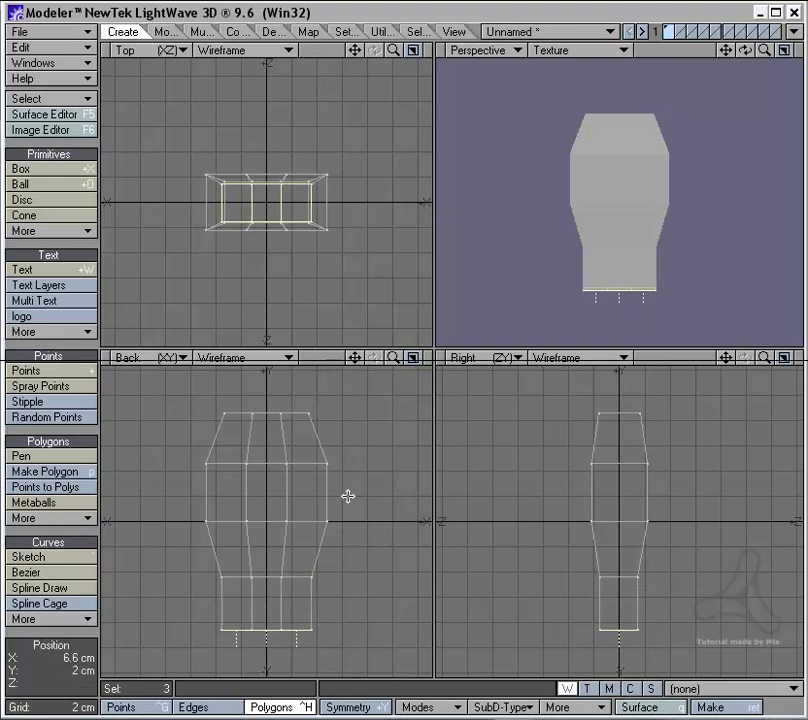
key(h)
drag(262, 202, 293, 152)
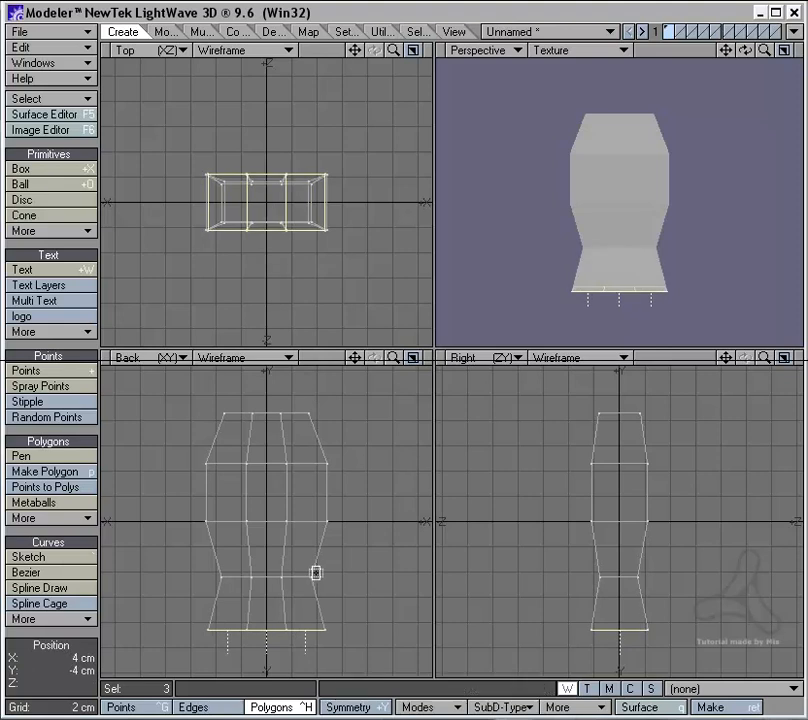
Step: Extrude an 8 mm base rim below the body, taper it slightly, and inset the bottom polygons
key(t)
drag(289, 595, 287, 605)
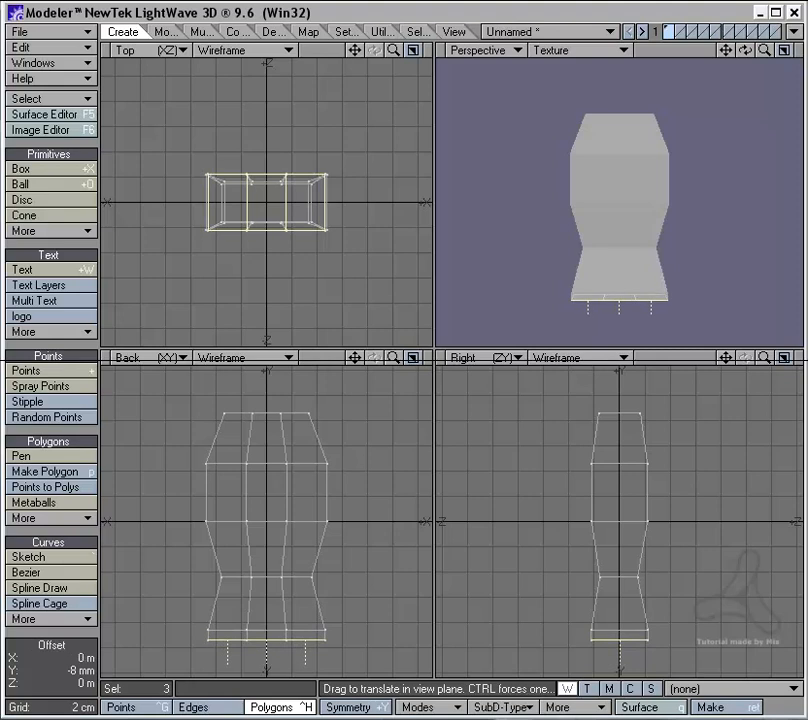
key(h)
drag(218, 206, 209, 219)
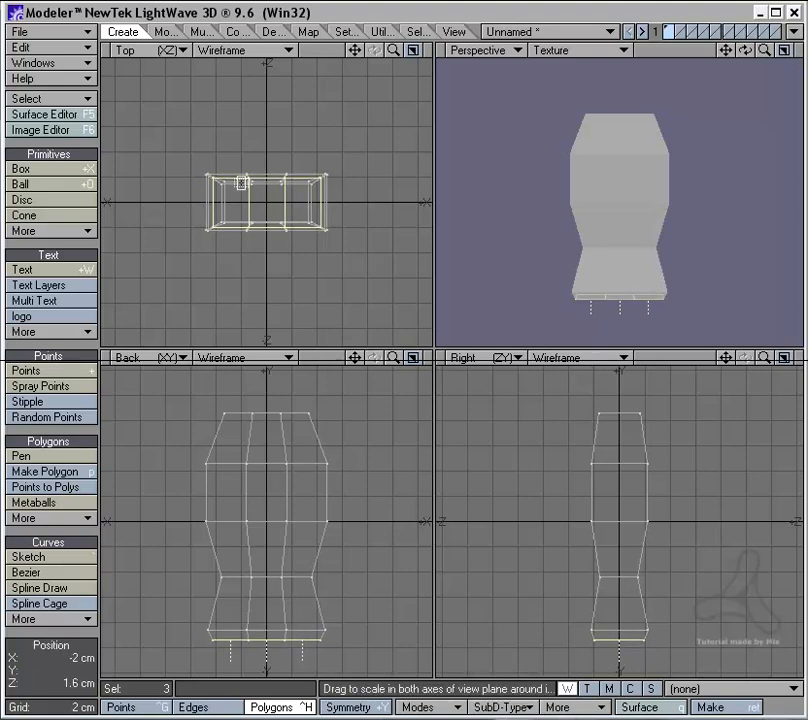
drag(267, 201, 256, 214)
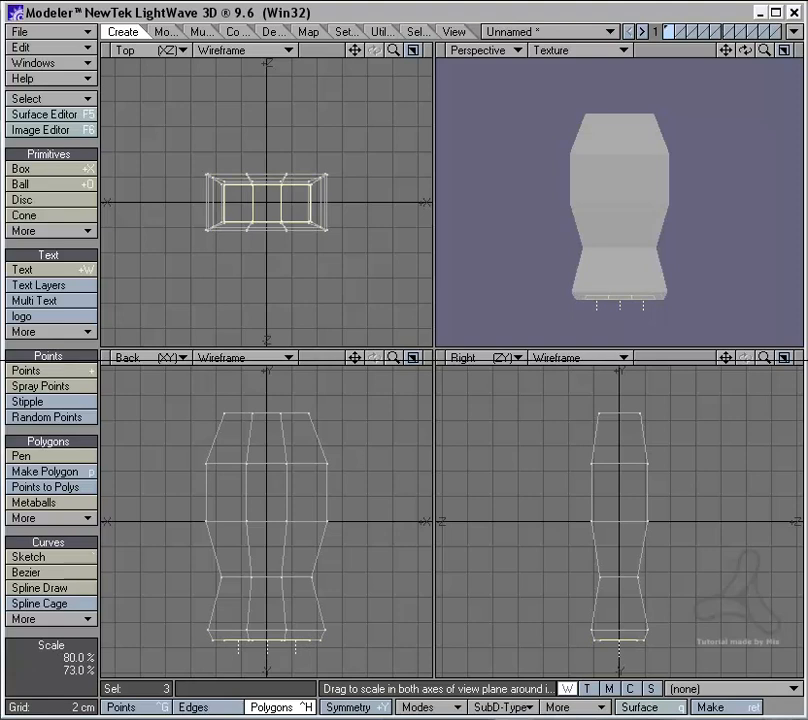
Step: Recess the inset bottom polygons upward into the base, shrink them slightly, and clear the selection
key(t)
drag(383, 555, 383, 545)
key(h)
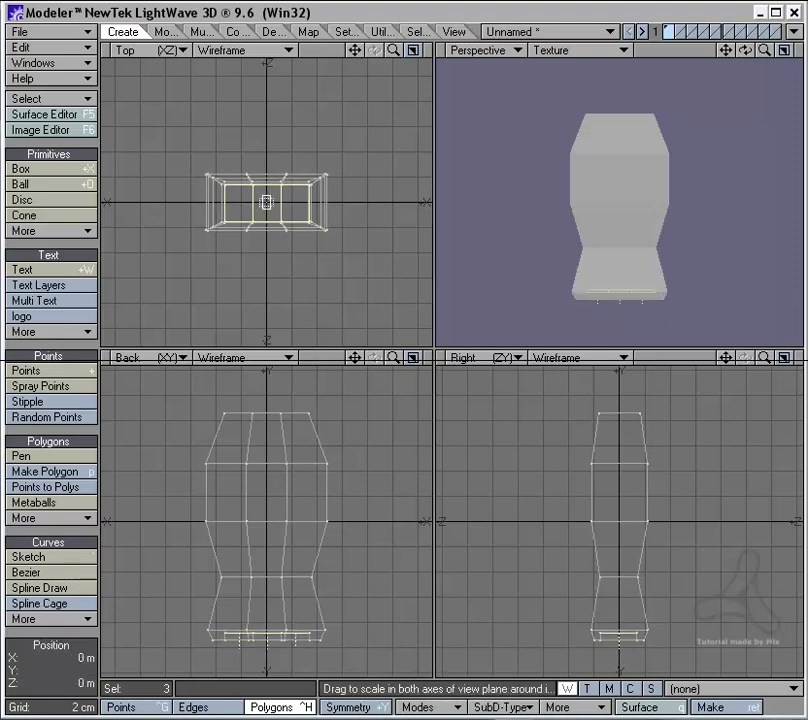
drag(267, 202, 257, 216)
key(space)
mouse_move(231, 251)
right_down()
mouse_move(314, 103)
mouse_move(195, 265)
right_up()
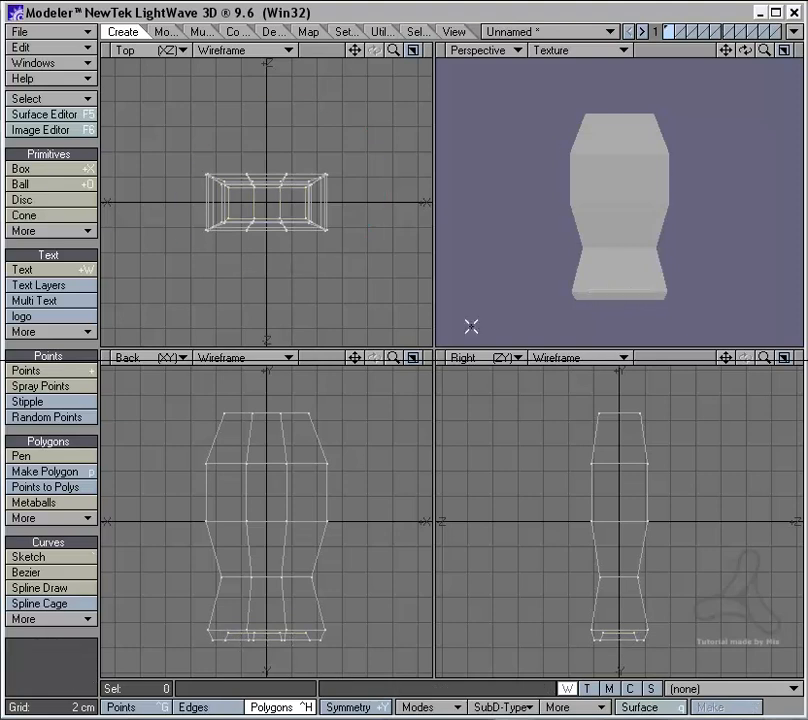
Step: Preview the model as a smoothed subpatch surface from several angles, and return to the polygon cage
mouse_move(559, 241)
alt+mouse_down()
mouse_move(629, 247)
mouse_move(705, 197)
mouse_move(599, 218)
mouse_move(604, 198)
alt+mouse_up()
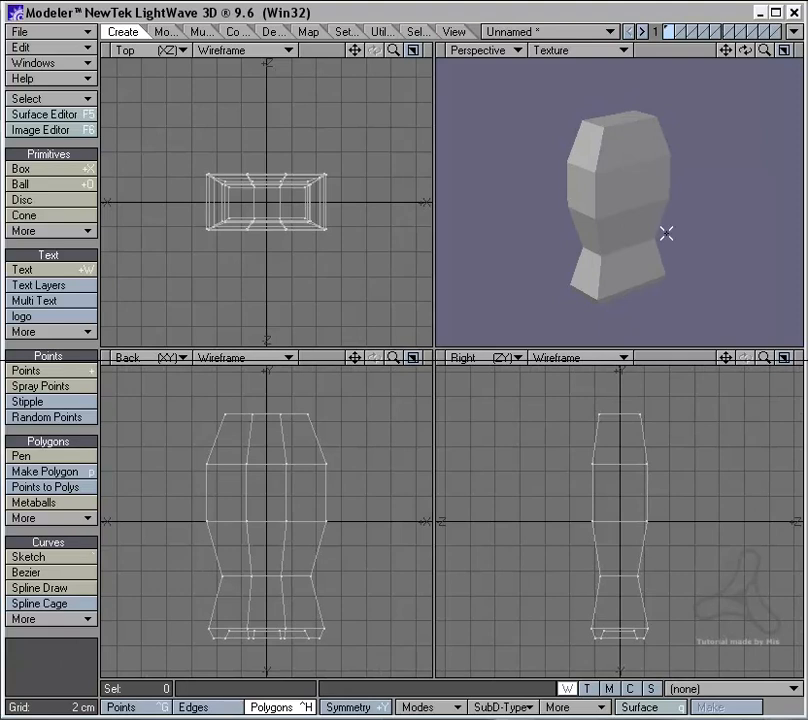
key(Tab)
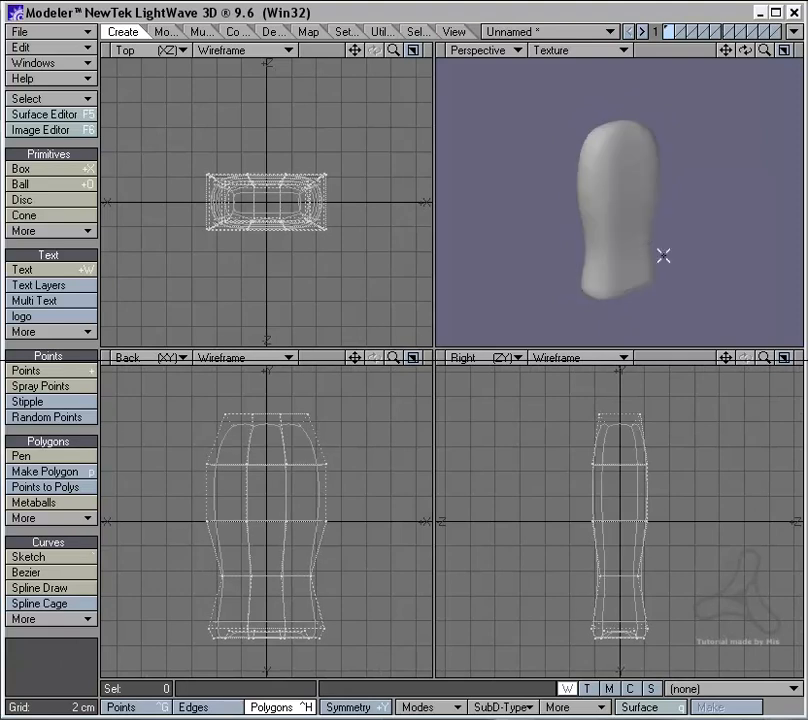
alt+drag(664, 254, 599, 215)
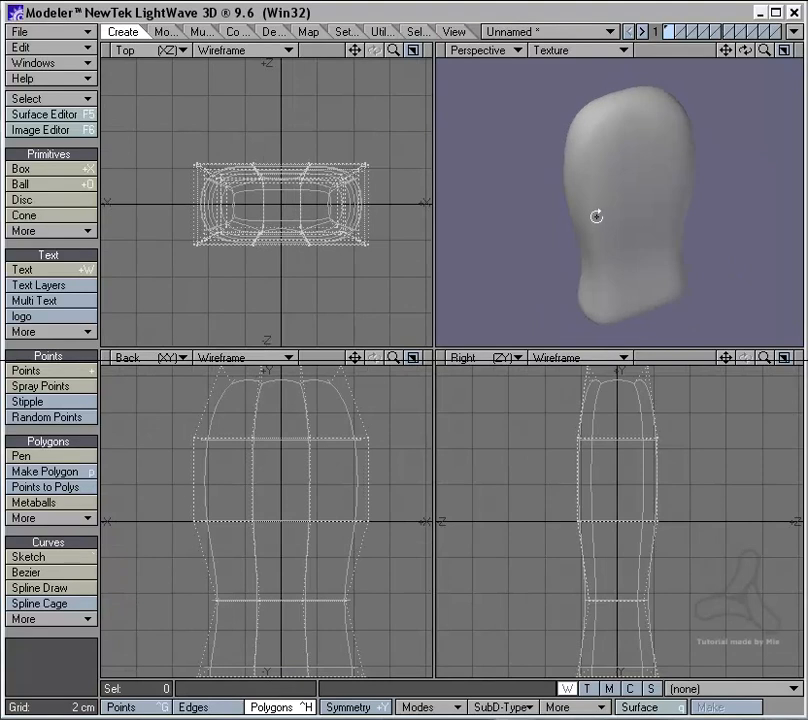
key(Tab)
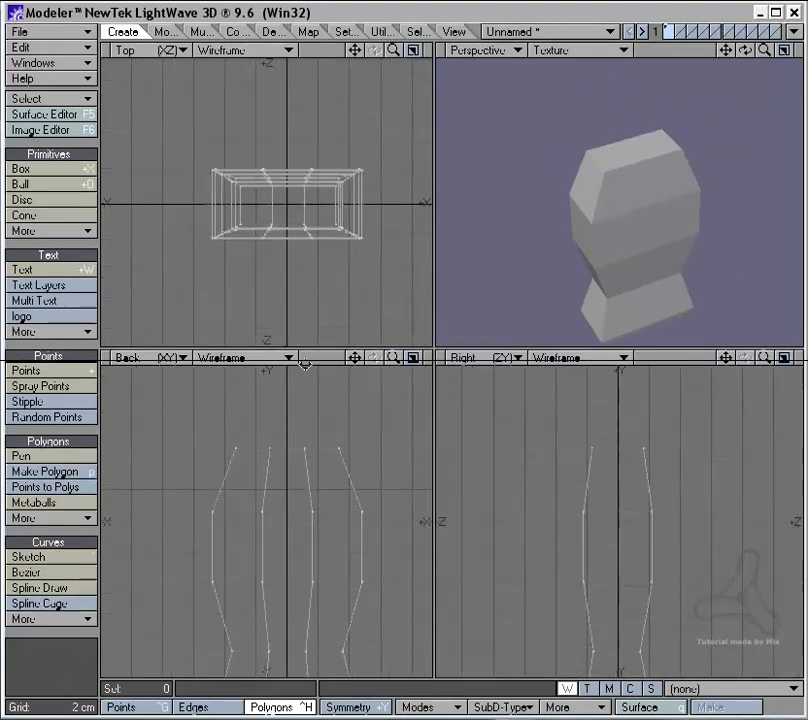
Step: Stretch the middle column of front and back polygons outward along Z to bulge the body, and clear the selection
right_drag(325, 207, 236, 173)
right_drag(270, 287, 316, 215)
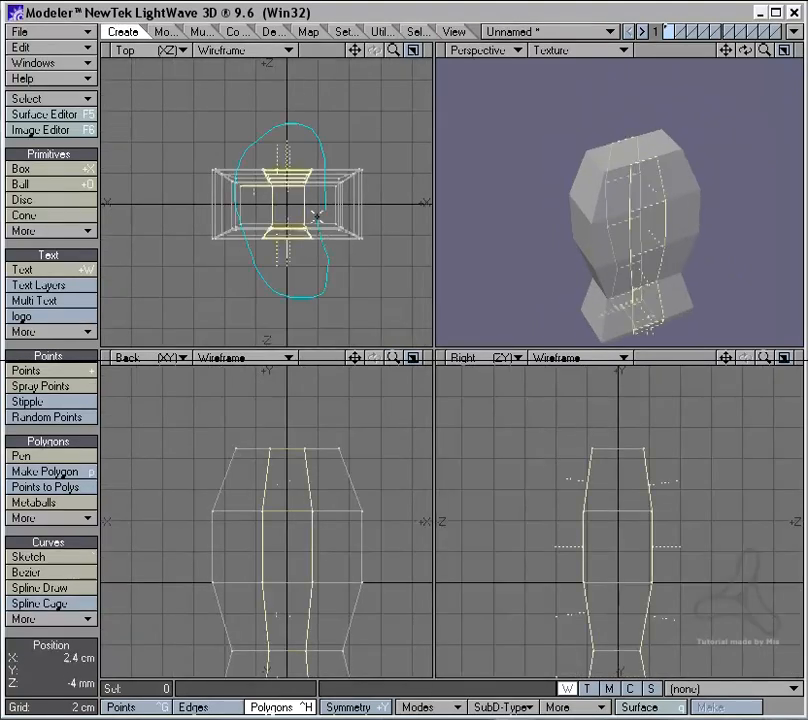
drag(250, 191, 244, 176)
key(h)
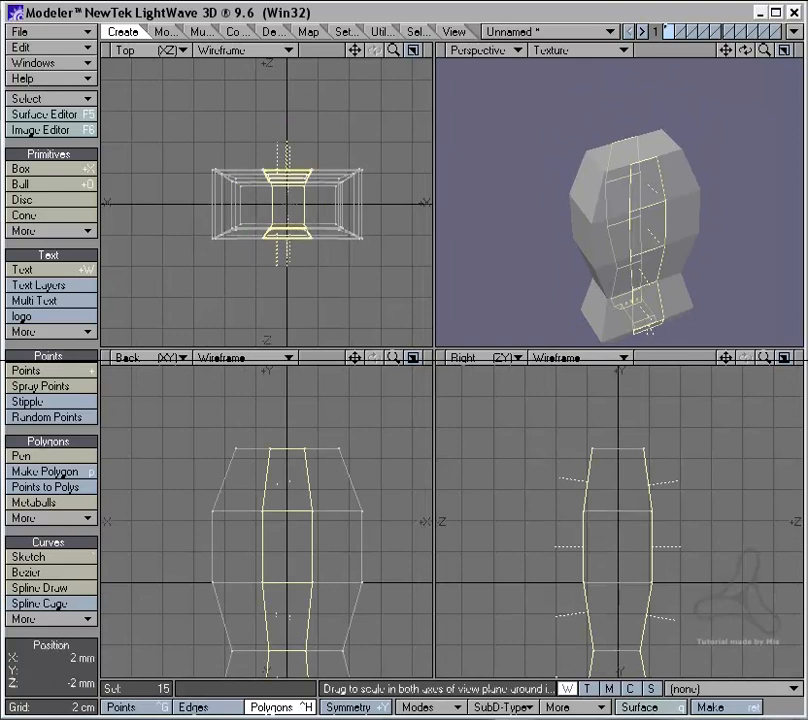
ctrl+drag(289, 206, 289, 180)
key(space)
mouse_move(260, 262)
right_down()
mouse_move(220, 155)
mouse_move(250, 225)
right_up()
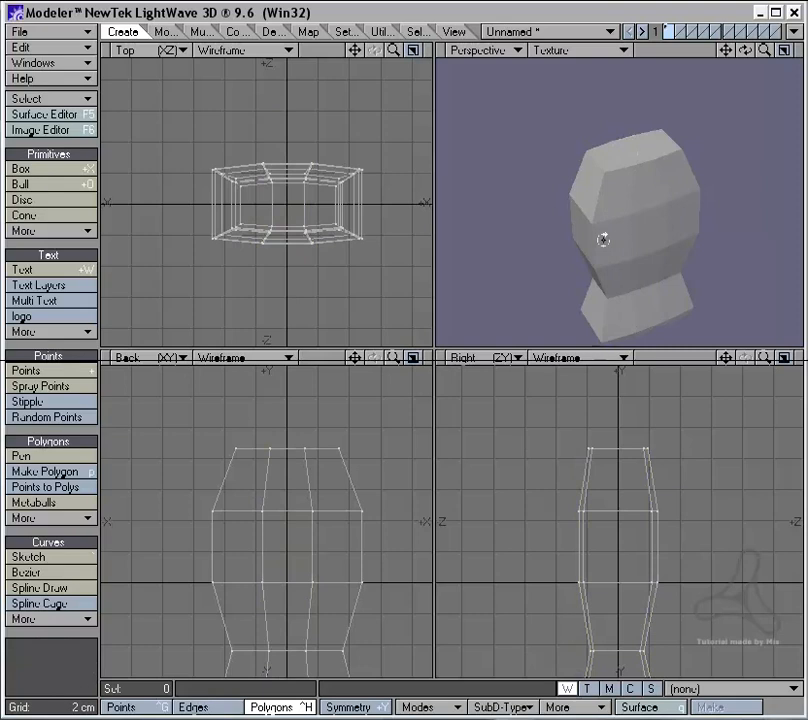
Step: Extrude the body's top polygon straight up in two thin rings to start the neck
alt+drag(604, 236, 599, 227)
alt+drag(312, 433, 303, 400)
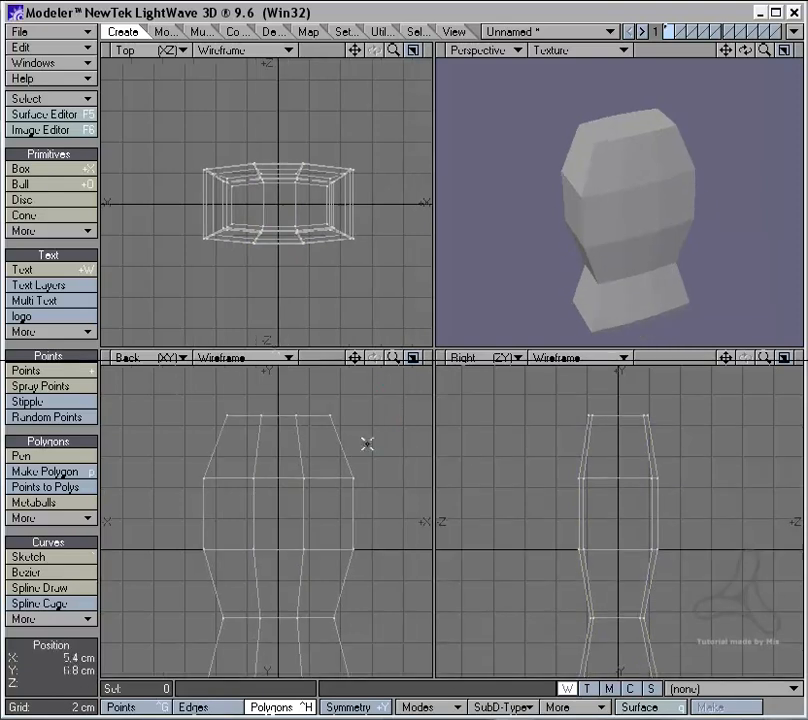
right_drag(363, 443, 240, 433)
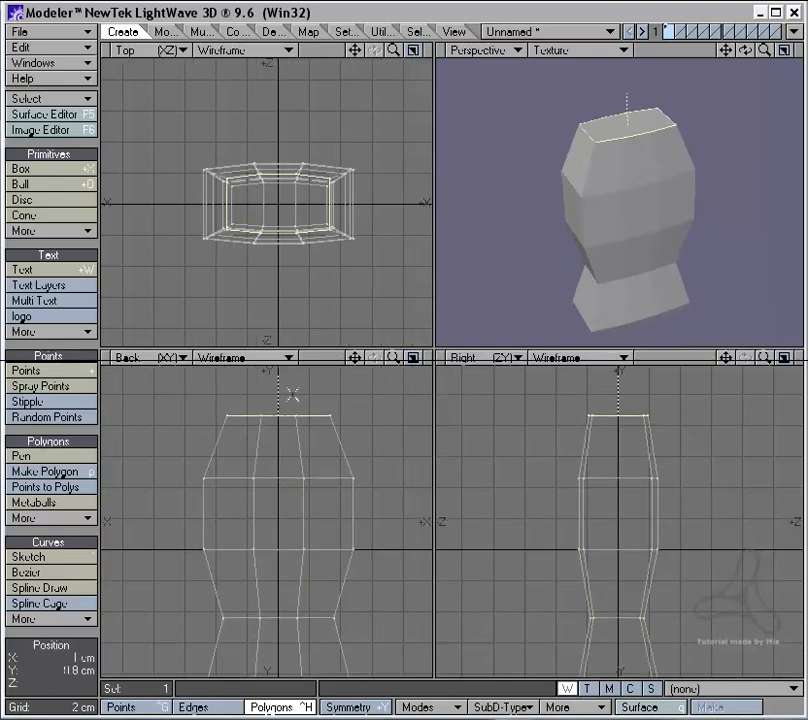
ctrl+alt+drag(292, 395, 403, 434)
alt+drag(321, 441, 297, 424)
key(e)
key(t)
key(e)
key(t)
Step: Extrude a third thin ring at the top of the neck and scale it slightly outward as a flare
key(e)
key(t)
key(h)
mouse_move(282, 209)
mouse_down()
mouse_move(298, 209)
mouse_move(283, 206)
mouse_up()
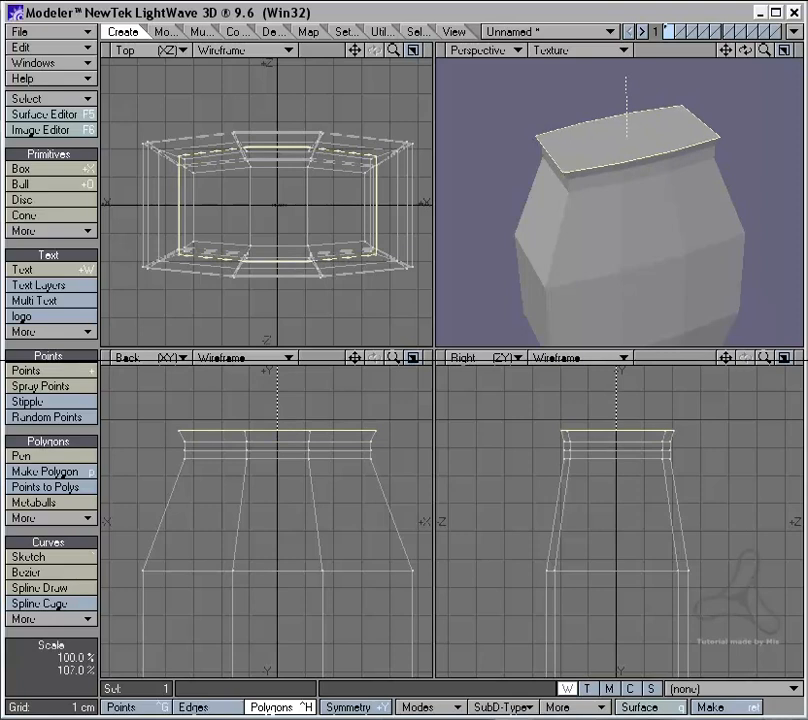
Step: Extrude the flared top polygon upward about 1.2 cm to form a collar and fine-tune its depth by scaling
key(t)
alt+drag(304, 399, 296, 438)
key(t)
key(h)
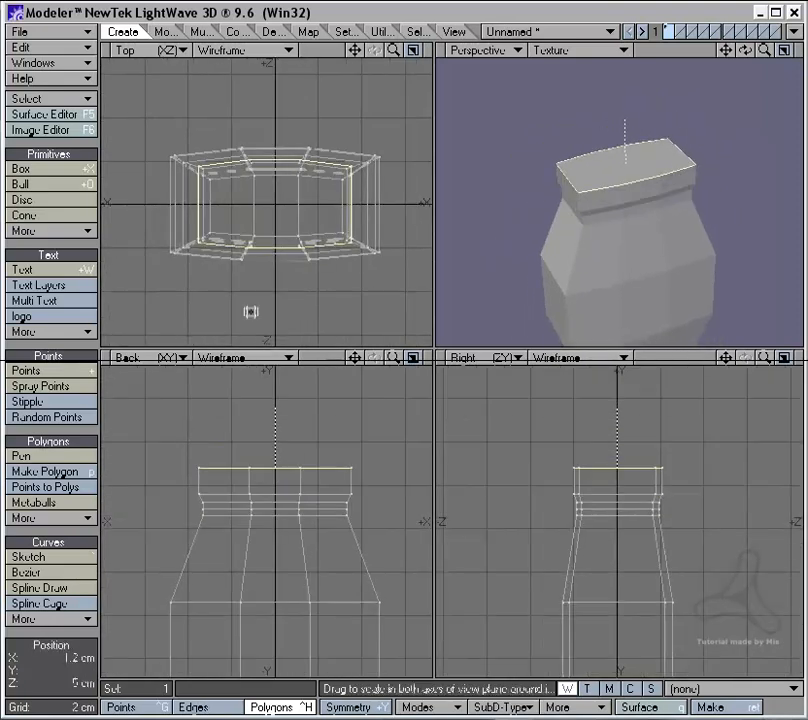
drag(271, 197, 268, 203)
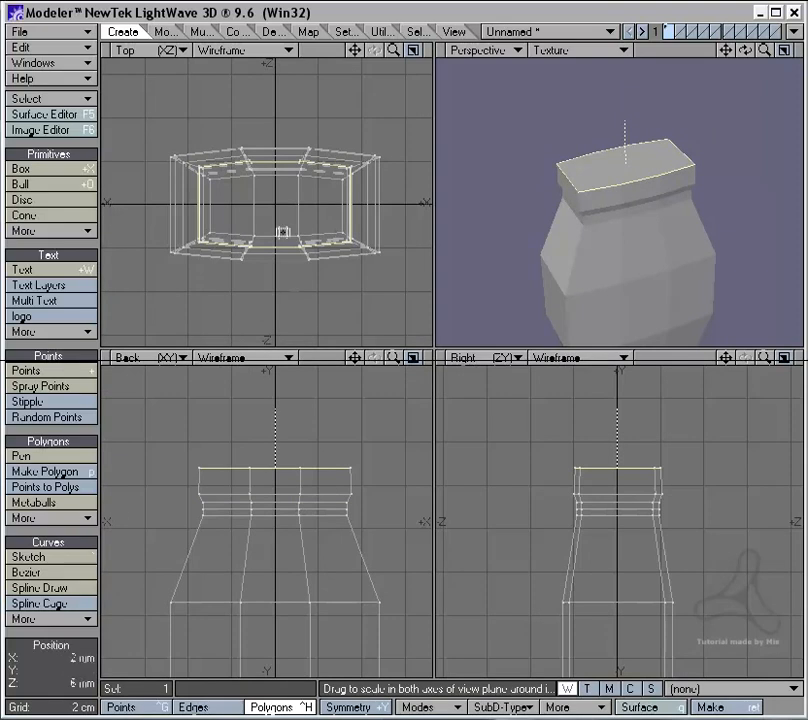
Step: Extrude the collar's top upward about 2.4 cm and scale it to 53% by 50% to form a tapered shoulder
key(t)
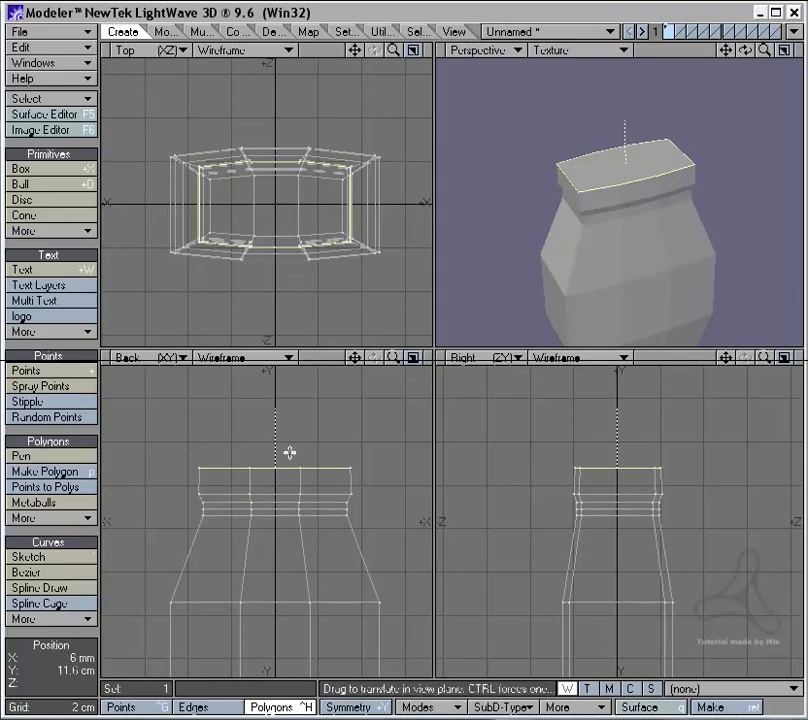
drag(303, 442, 303, 390)
key(h)
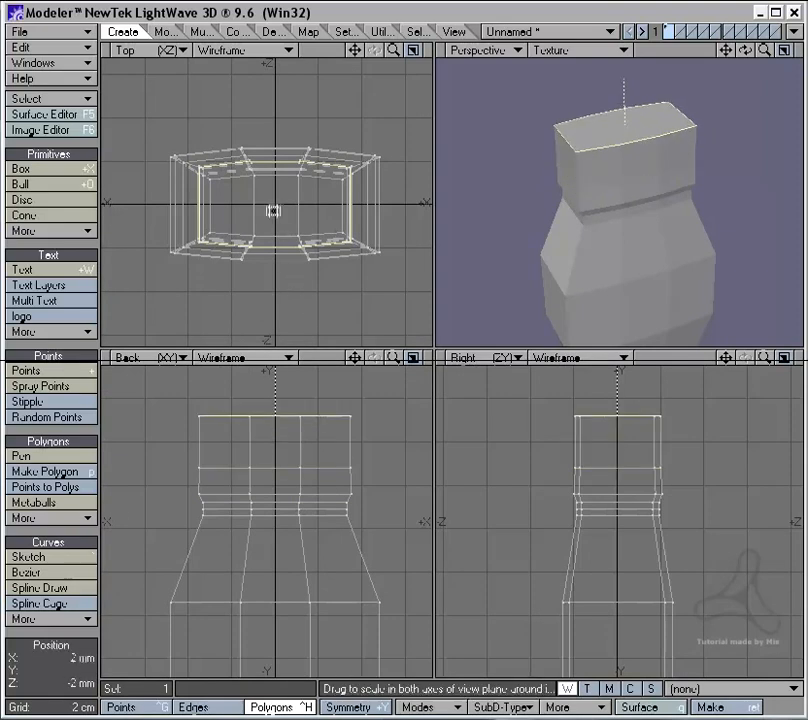
drag(273, 209, 226, 258)
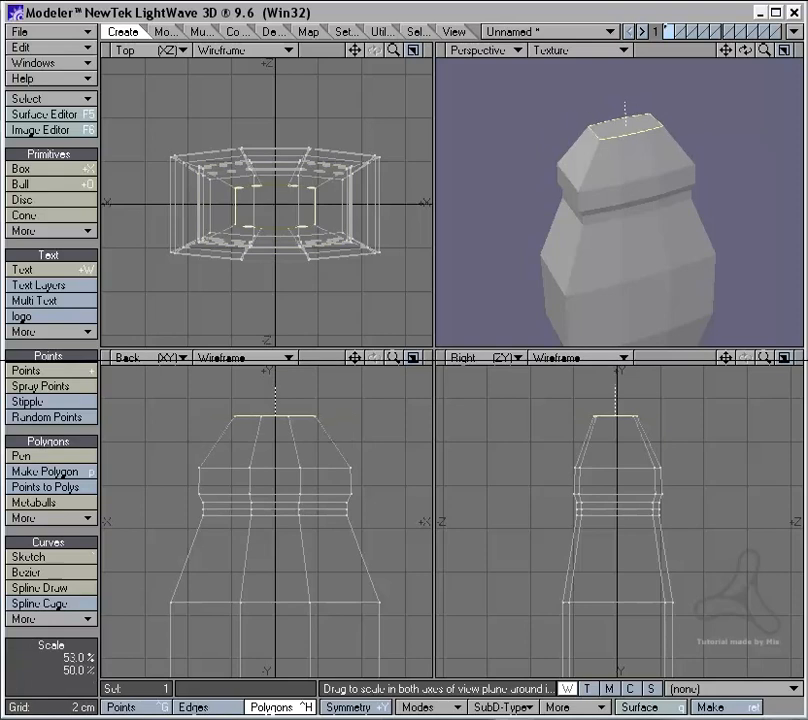
Step: Inset the topmost polygon by extruding it in place and scaling it inward, and clear the selection
key(space)
key(e)
key(h)
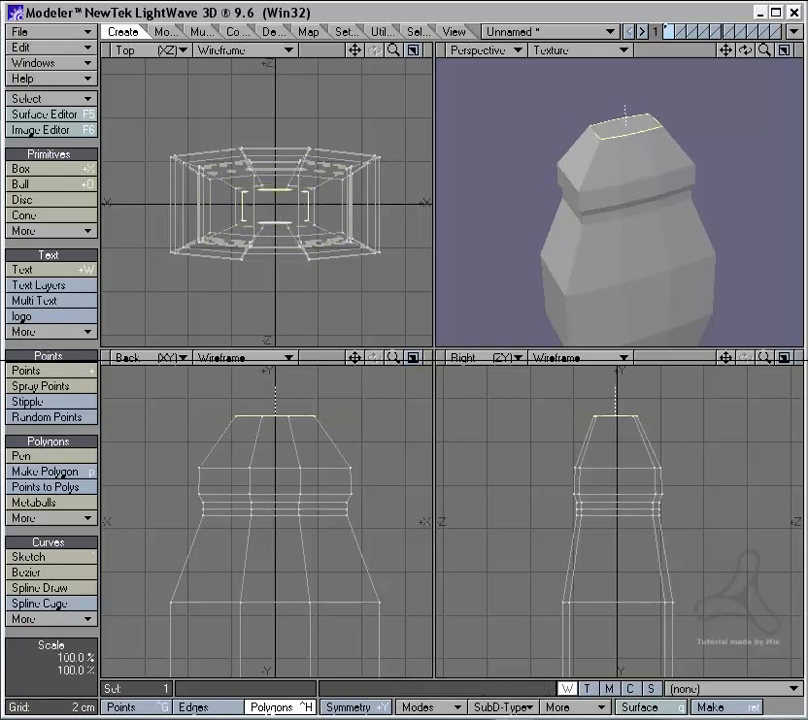
drag(276, 205, 245, 243)
key(space)
mouse_move(254, 252)
right_down()
mouse_move(423, 160)
mouse_move(425, 170)
right_up()
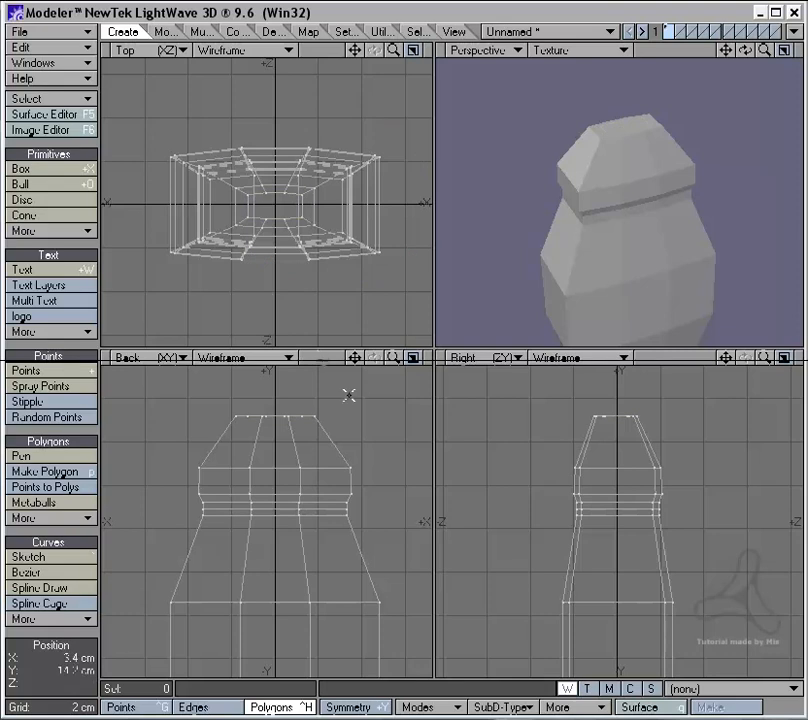
Step: Preview the neck and tapered top with subpatch smoothing and switch back to the polygon cage
key(Tab)
mouse_move(550, 227)
alt+mouse_down()
mouse_move(685, 280)
mouse_move(563, 177)
alt+mouse_up()
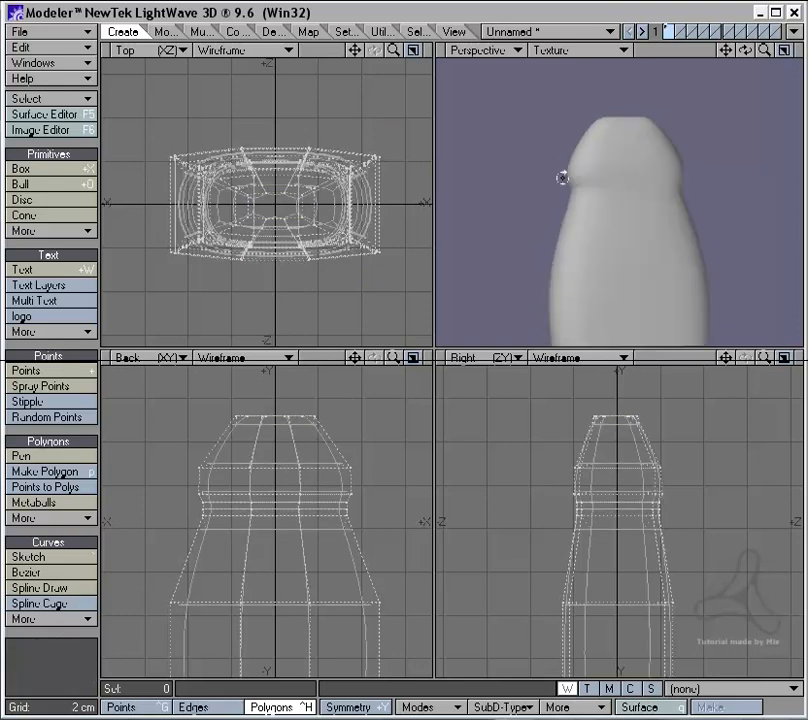
key(Tab)
Step: Select the eight points of the middle neck ring and scale them inward to form a groove
ctrl+alt+drag(364, 417, 353, 523)
alt+drag(353, 523, 343, 525)
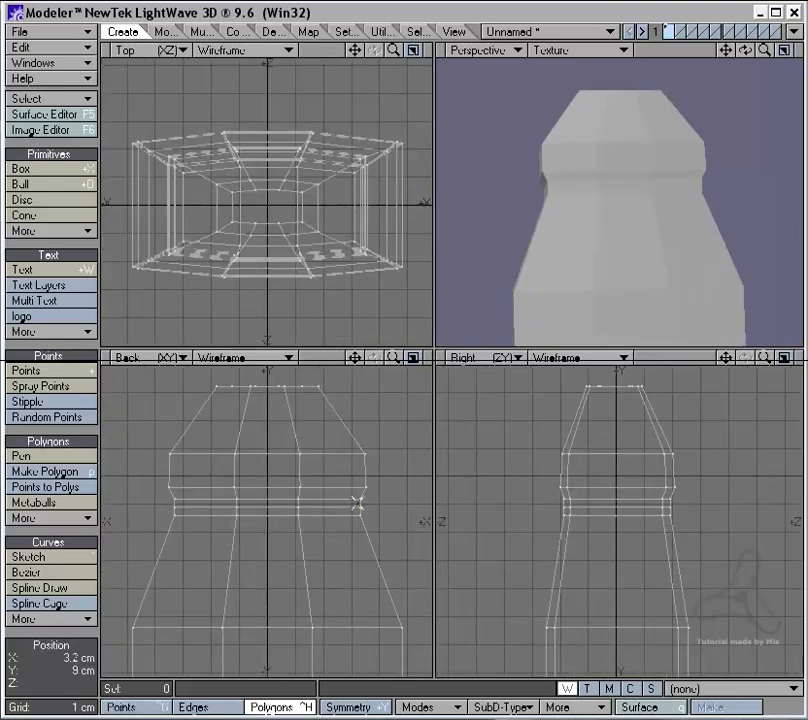
key(ctrl+g)
click(360, 508)
click(295, 508)
click(176, 508)
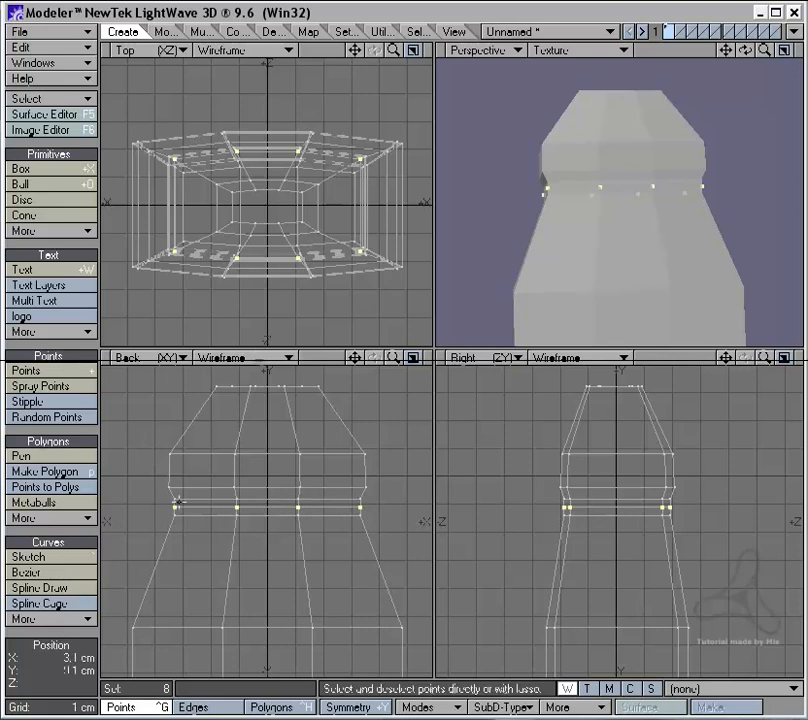
key(h)
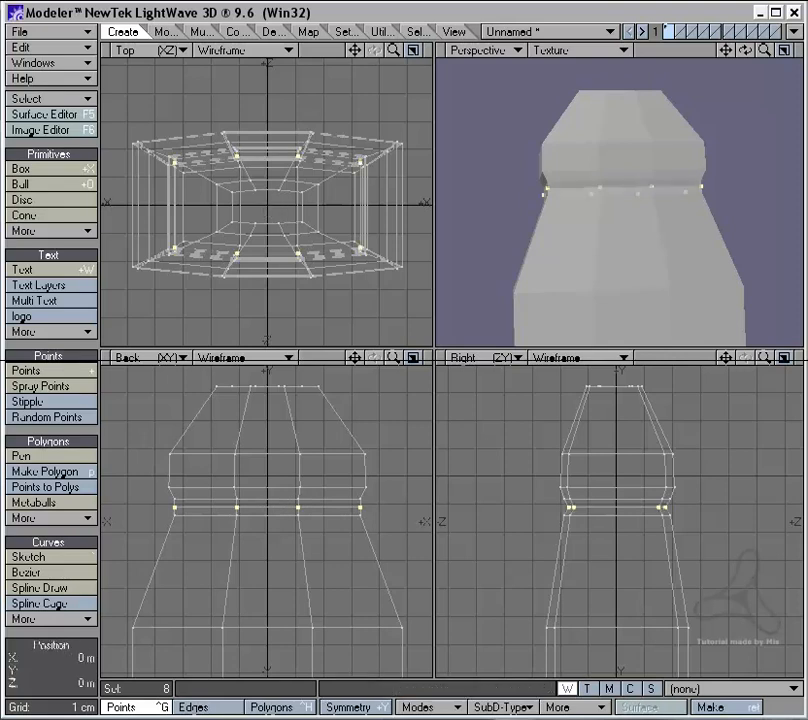
drag(267, 204, 258, 205)
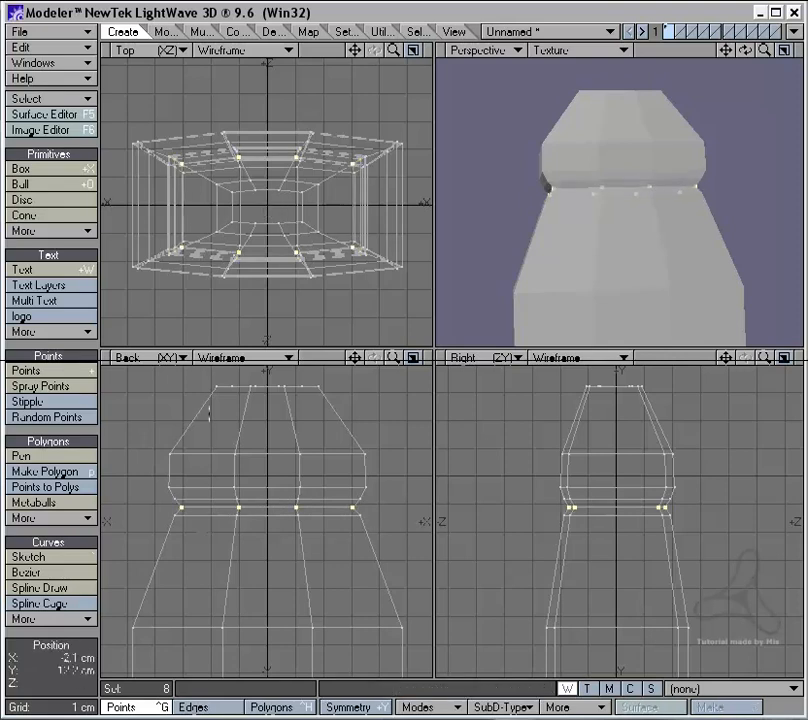
Step: Select the points of all three neck rings, squash them vertically to narrow the groove, and clear the selection
mouse_move(201, 535)
right_down()
mouse_move(247, 408)
mouse_move(184, 481)
mouse_move(352, 522)
mouse_move(366, 494)
right_up()
key(h)
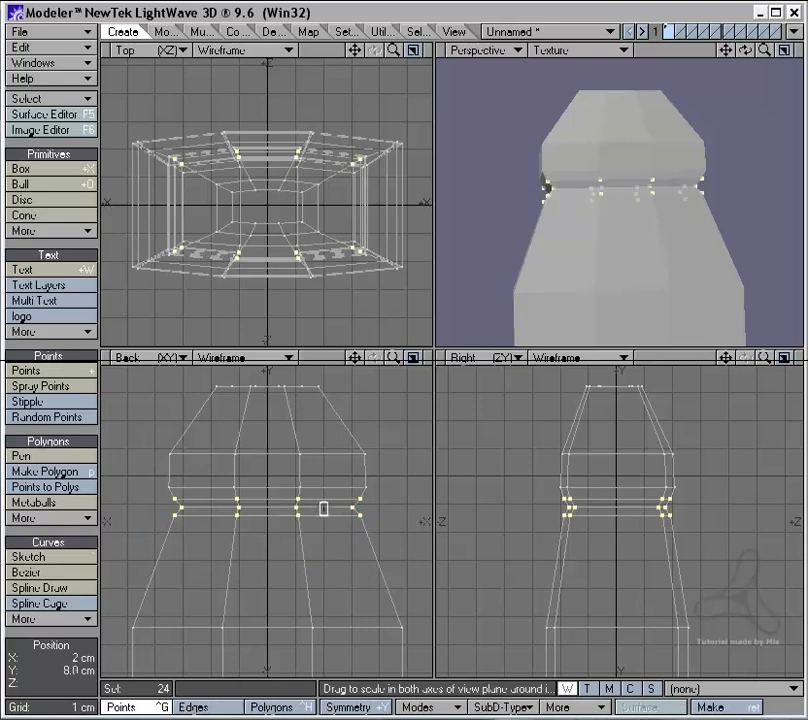
drag(325, 508, 325, 573)
key(space)
mouse_move(354, 583)
right_down()
mouse_move(458, 521)
mouse_move(352, 585)
right_up()
Step: Preview the whole bottle with subpatch smoothing, view it from the front, and return to the polygon cage
key(Tab)
key(a)
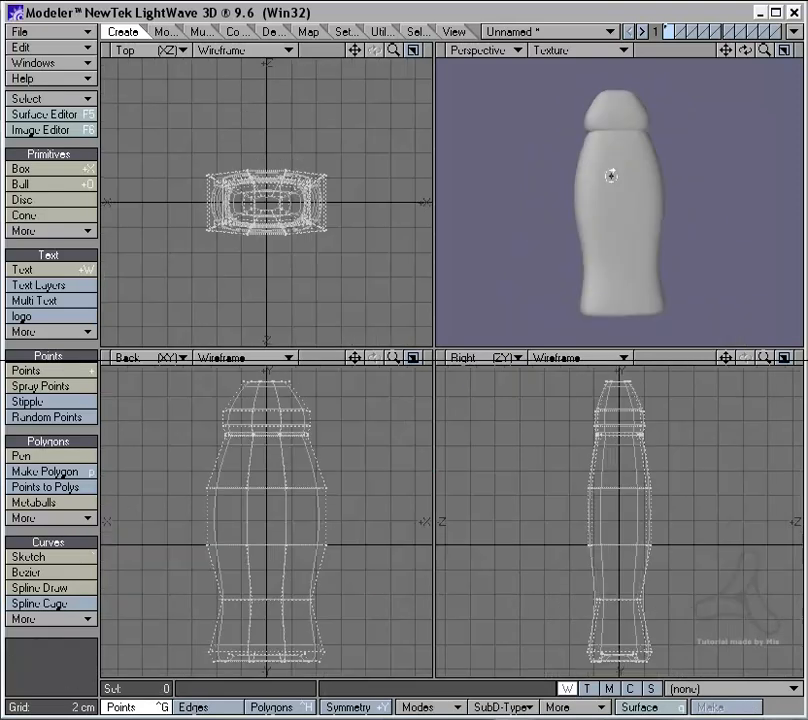
alt+drag(610, 175, 631, 236)
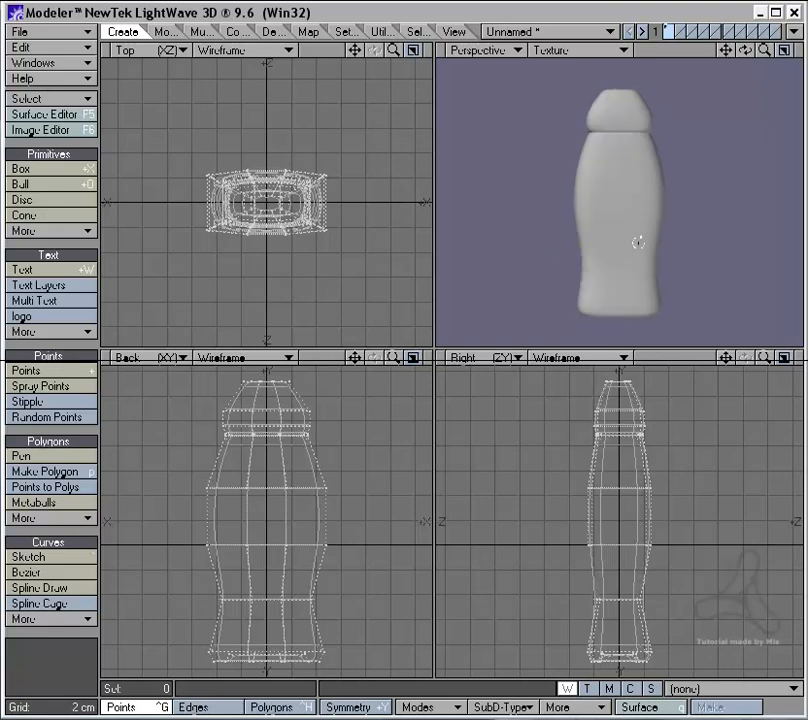
key(Tab)
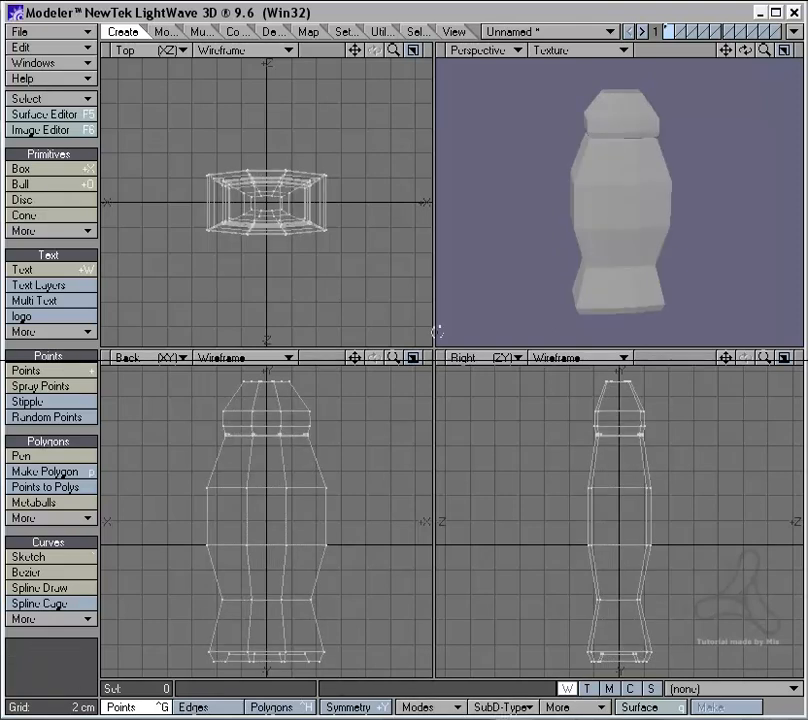
Step: Examine the inset polygon on the bottle's top cap by highlighting it, and check the active SubD type
alt+drag(606, 186, 622, 208)
ctrl+alt+drag(622, 208, 656, 208)
key(space)
key(space)
click(628, 206)
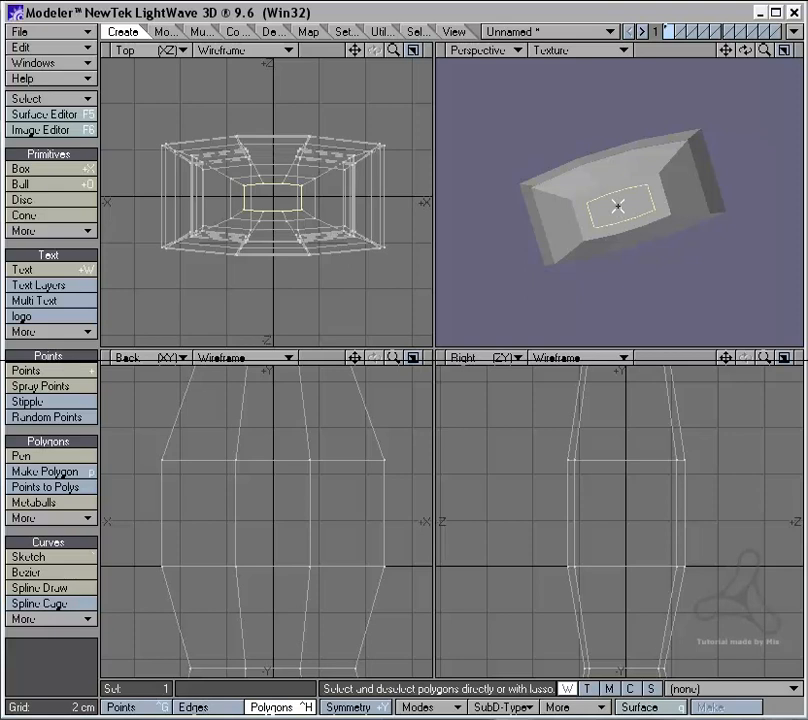
click(618, 206)
click(520, 711)
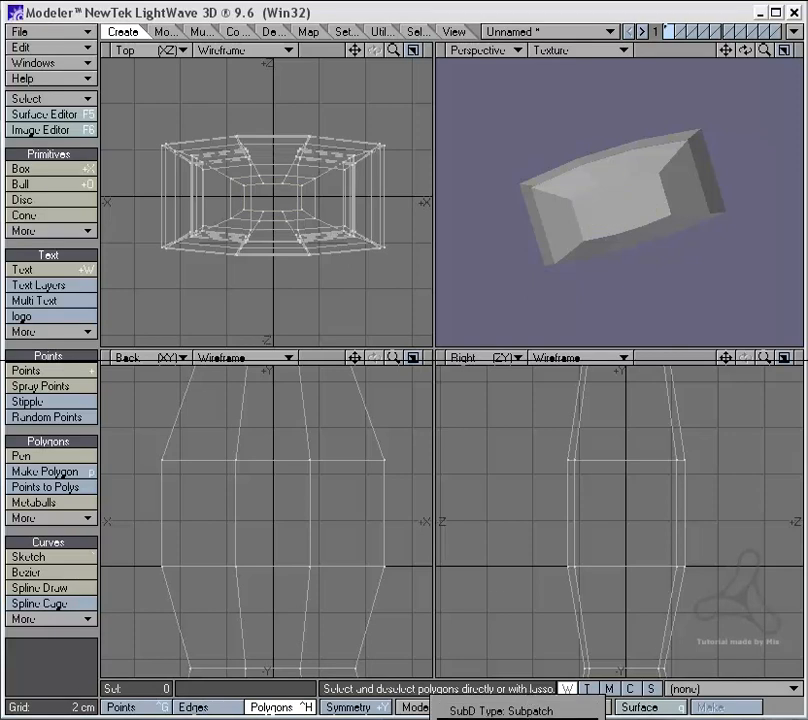
click(522, 711)
Step: Set the perspective viewport's shading to Textured Wire
click(495, 50)
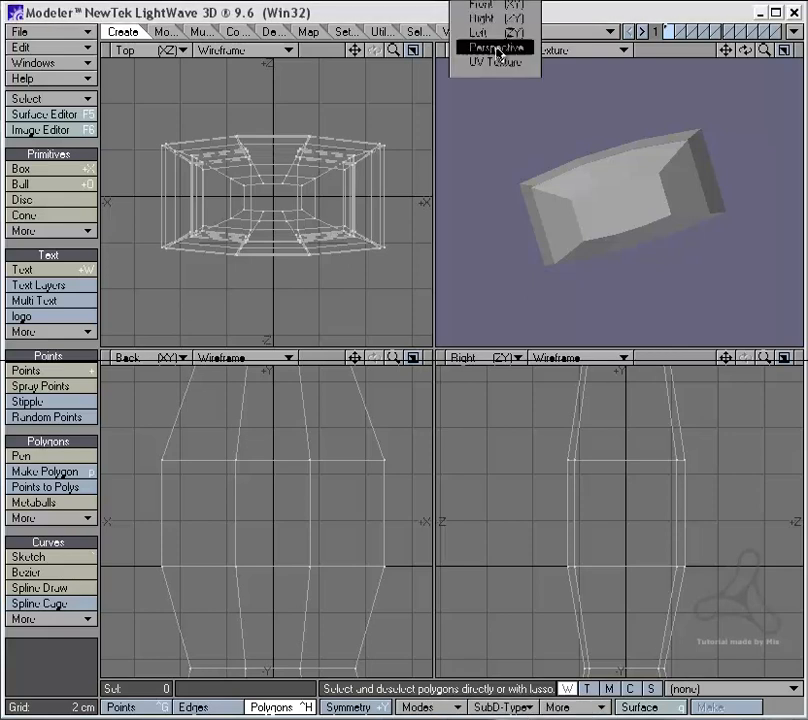
click(573, 52)
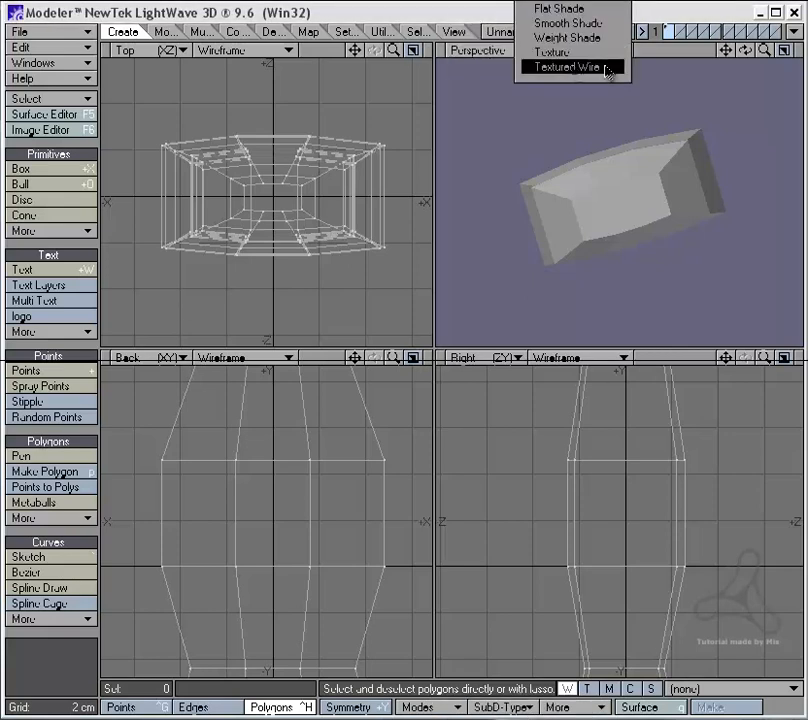
click(607, 68)
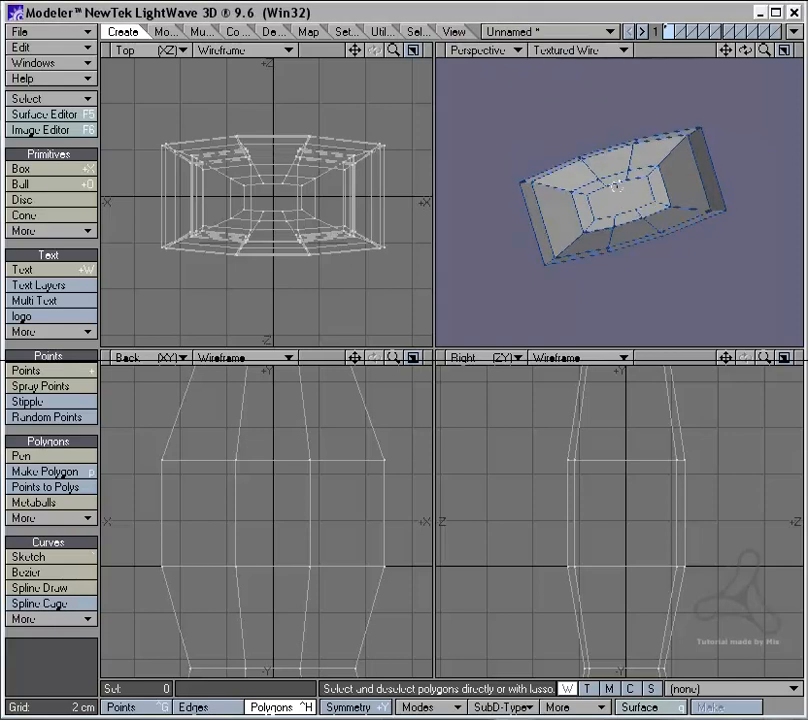
Step: Split the top cap's centre polygon into three quads by cutting between its two pairs of opposite middle points
alt+drag(615, 187, 643, 246)
scroll(631, 97, up, 3)
key(slash)
key(ctrl+g)
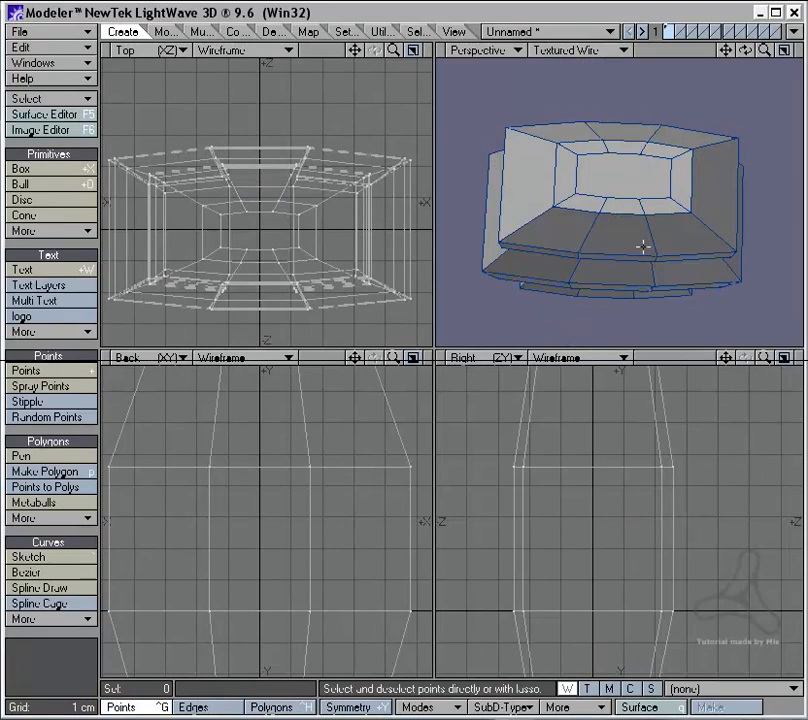
click(611, 156)
click(604, 200)
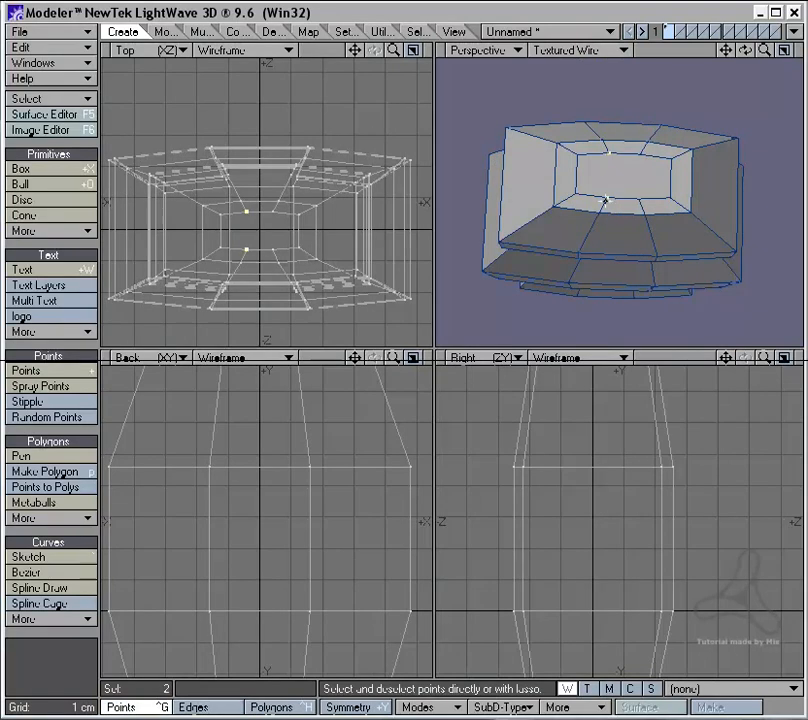
key(ctrl+l)
mouse_move(549, 175)
right_down()
mouse_move(573, 122)
mouse_move(563, 150)
right_up()
click(641, 154)
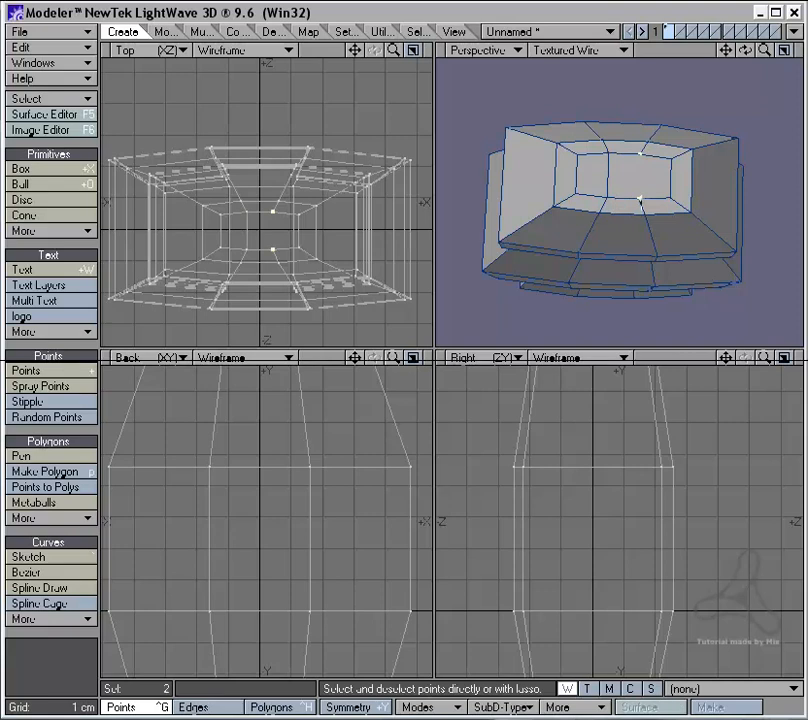
key(slash)
Step: Select the three centre quads of the top cap and move them slightly upward to crown the top
key(ctrl+h)
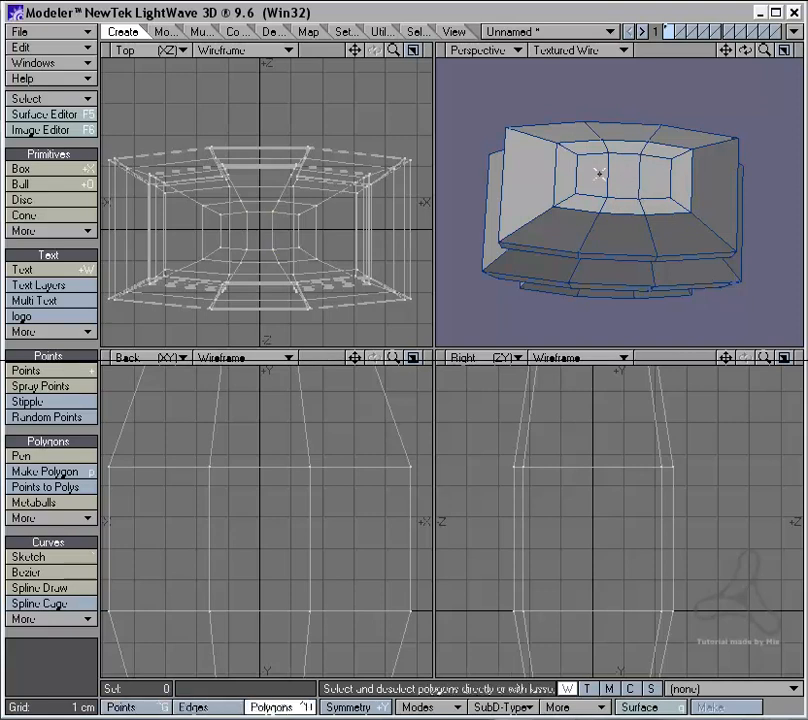
drag(599, 174, 655, 183)
mouse_move(351, 505)
alt+mouse_down()
mouse_move(361, 579)
mouse_move(363, 558)
alt+mouse_up()
key(t)
key(space)
Step: Inspect the polygon cage from several angles and turn on subpatch smoothing for the whole bottle
mouse_move(363, 549)
right_down()
mouse_move(250, 505)
mouse_move(262, 511)
right_up()
mouse_move(656, 301)
alt+mouse_down()
mouse_move(646, 254)
mouse_move(602, 193)
alt+mouse_up()
key(a)
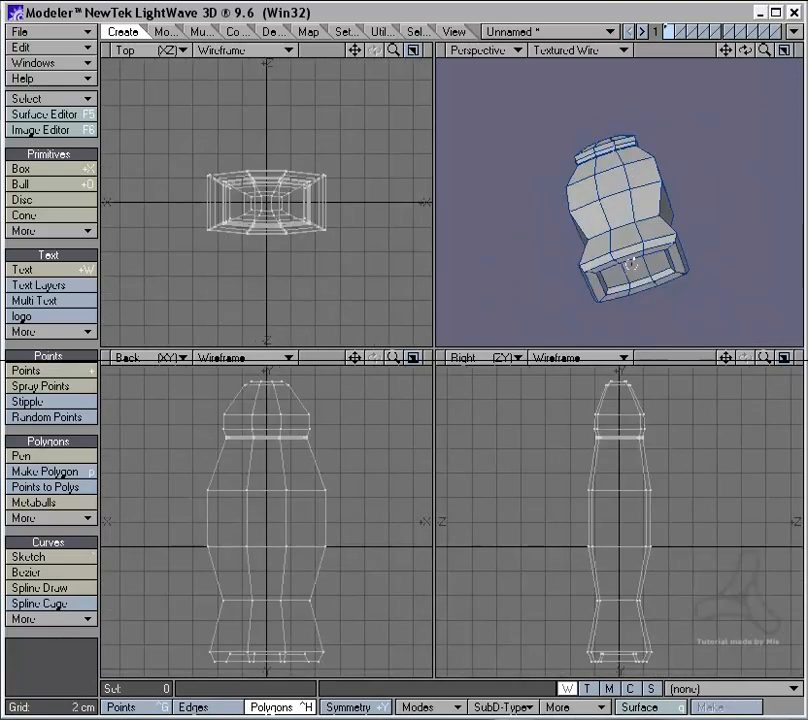
alt+drag(631, 264, 588, 213)
scroll(588, 213, up, 2)
alt+drag(615, 249, 540, 218)
key(Tab)
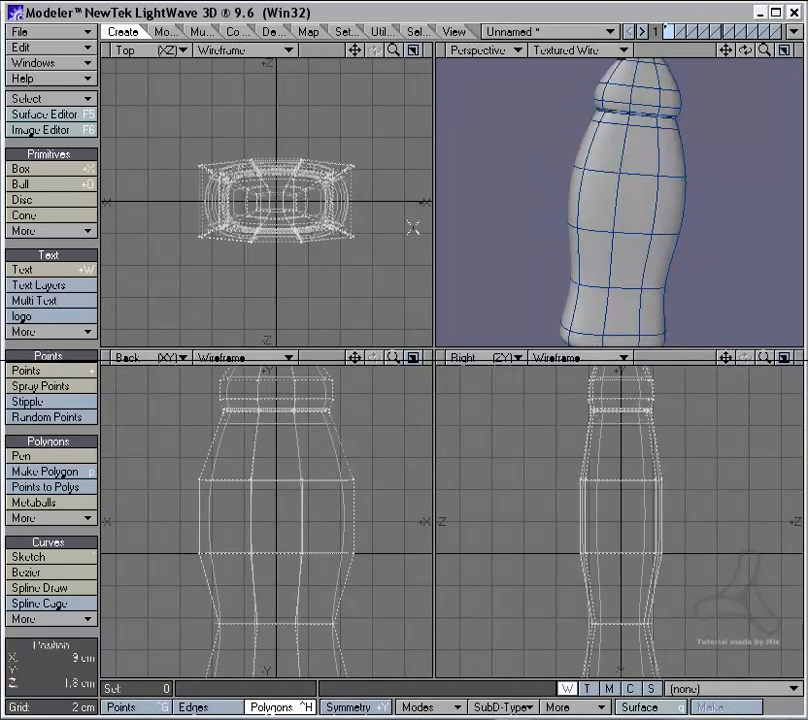
Step: Save the object as shampoo in a new folder named "subpatch_Leve of detail" inside the Render folder
click(60, 31)
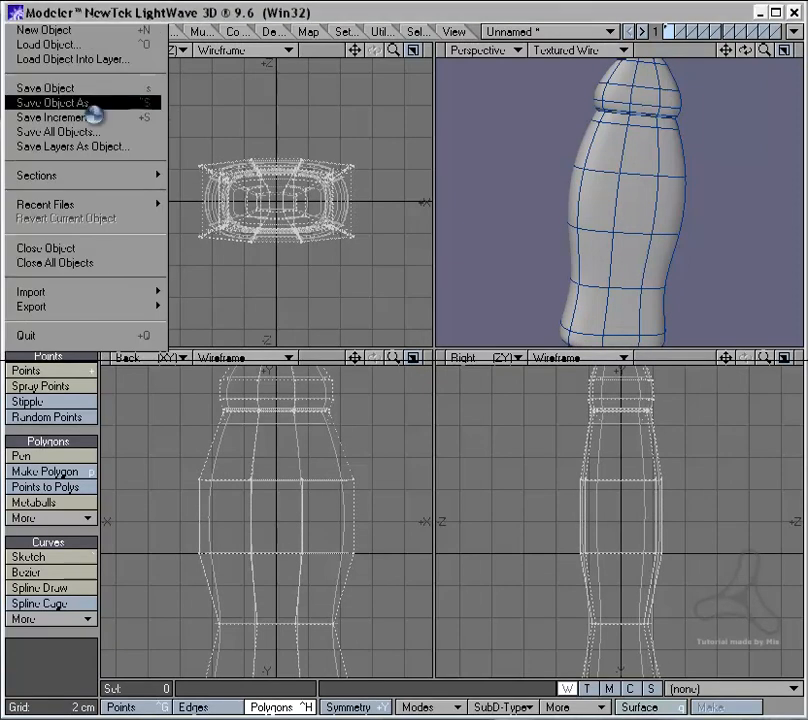
click(88, 105)
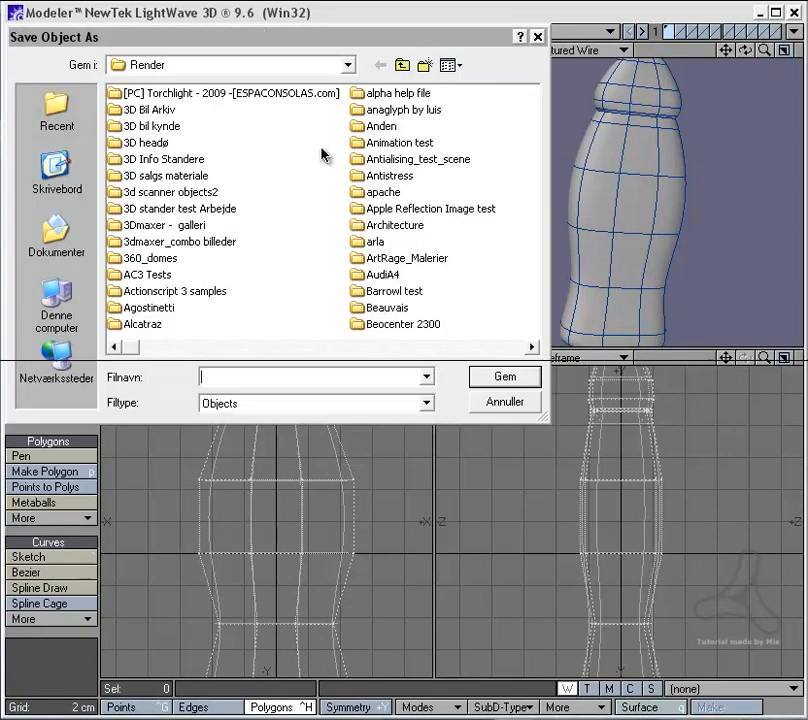
click(424, 65)
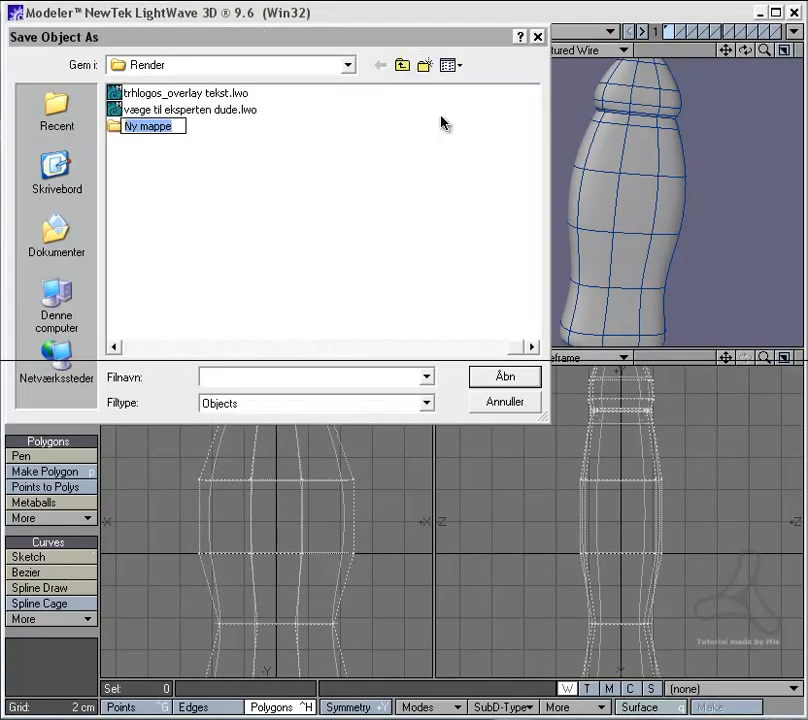
text(subpatch)
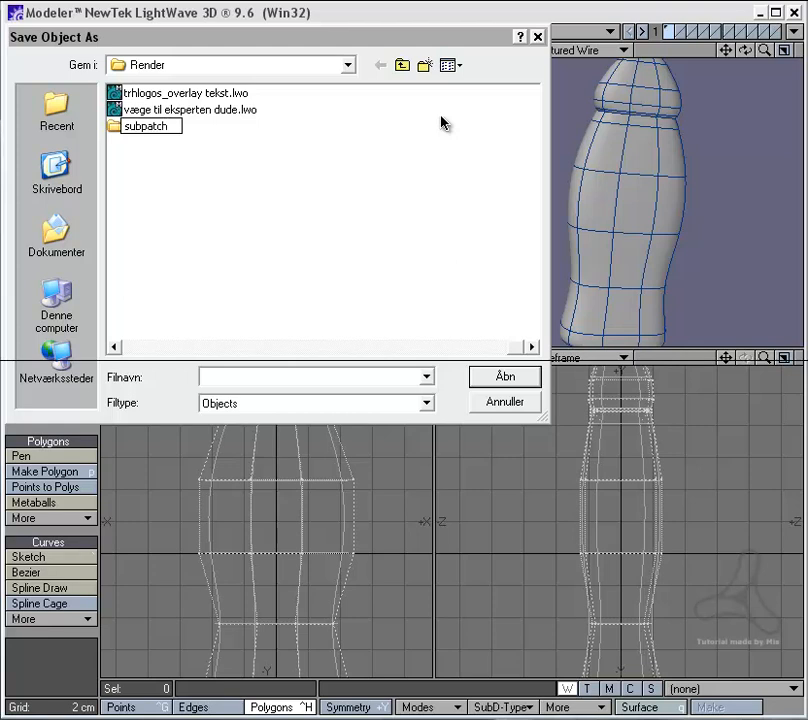
text(_Leve of detail)
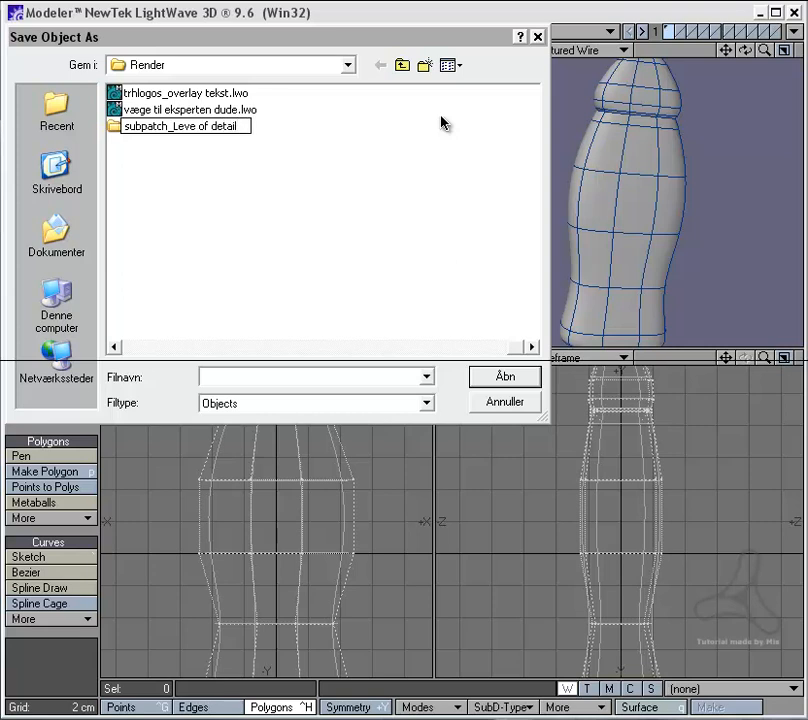
key(Return)
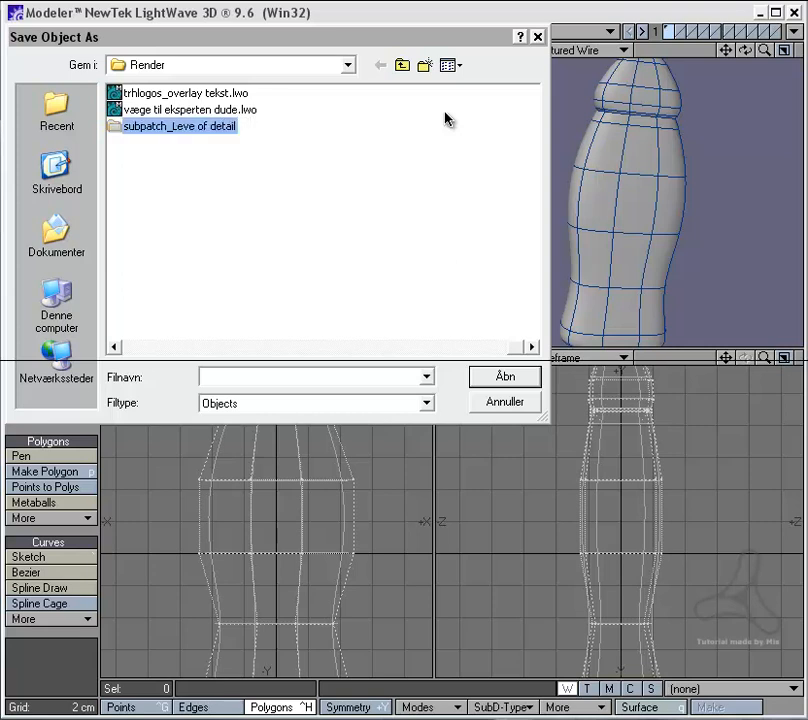
double_click(280, 127)
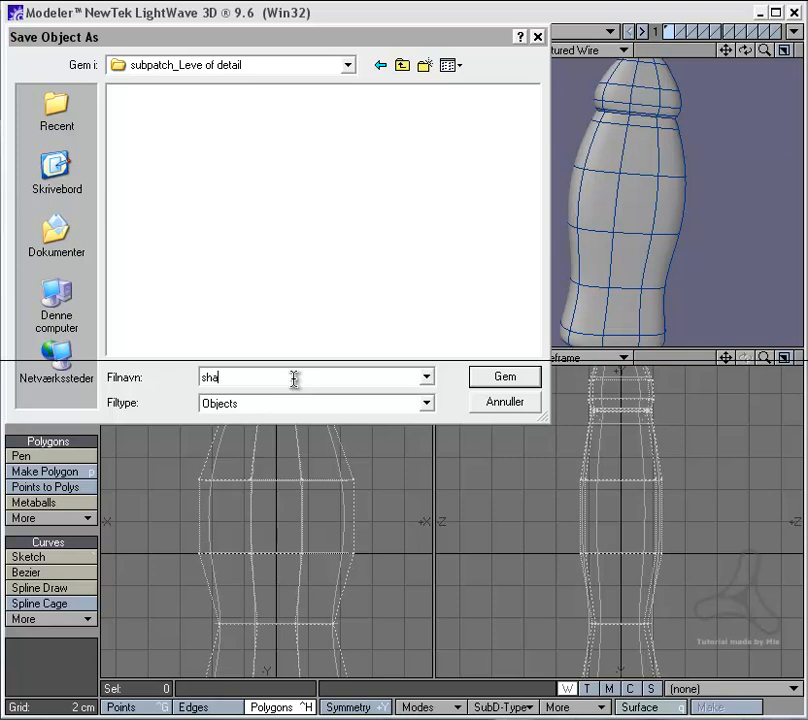
key(Return)
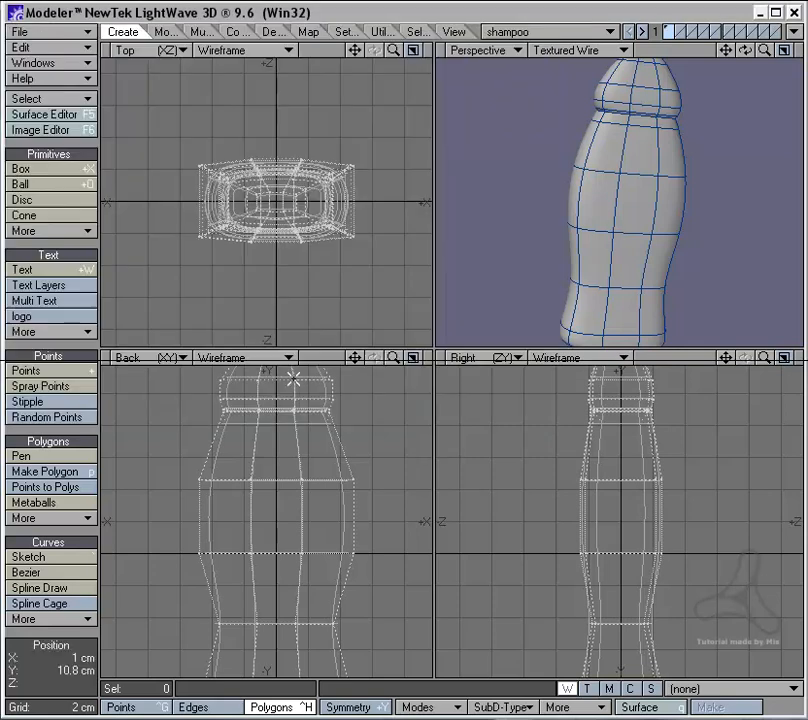
Step: Switch from Modeler to LightWave Layout
click(795, 33)
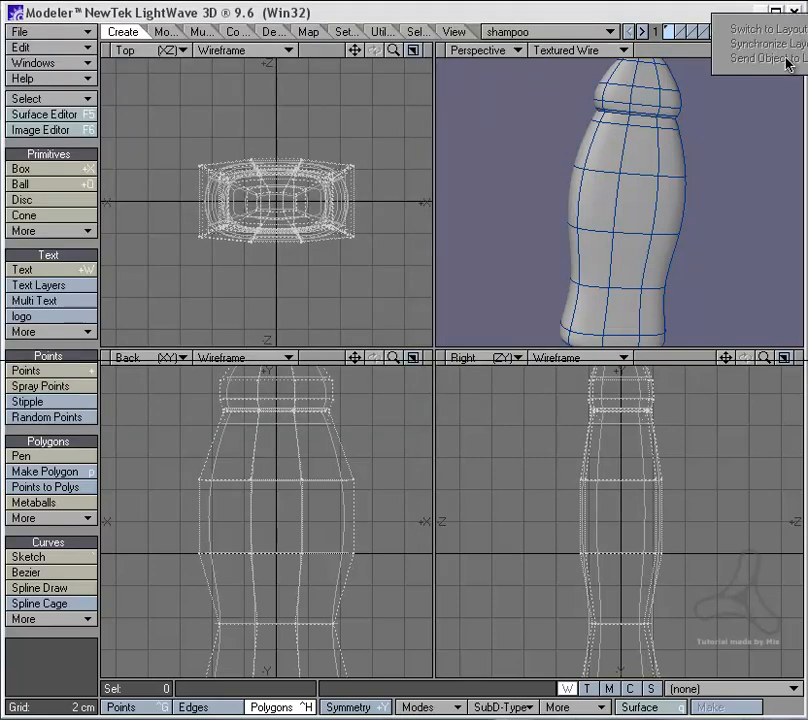
click(682, 19)
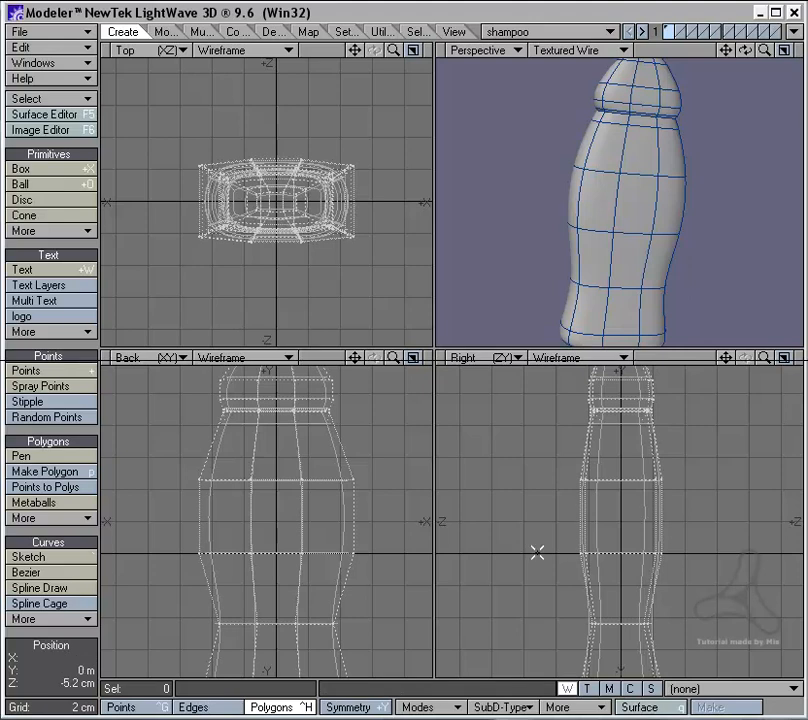
key(alt+Tab)
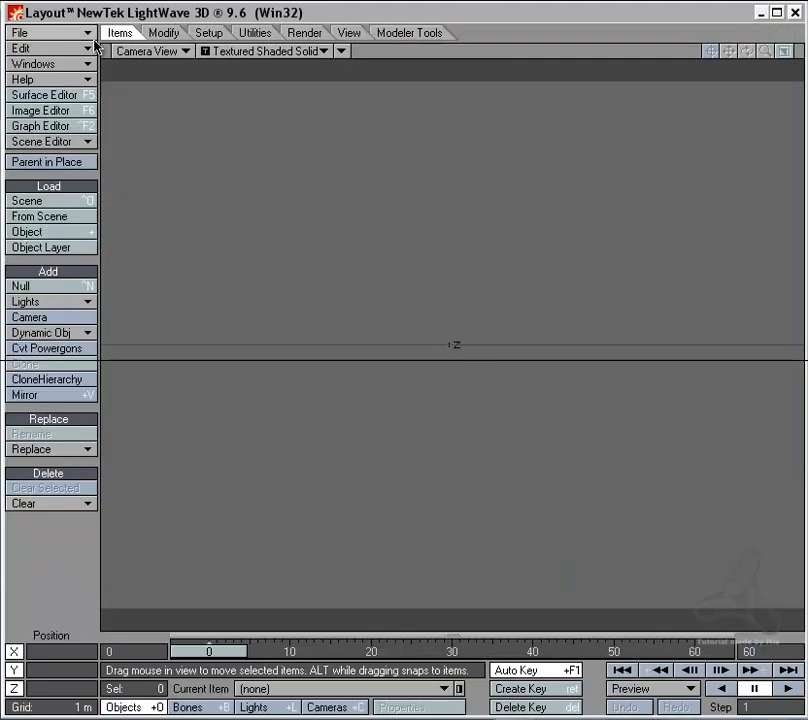
click(48, 32)
mouse_move(88, 44)
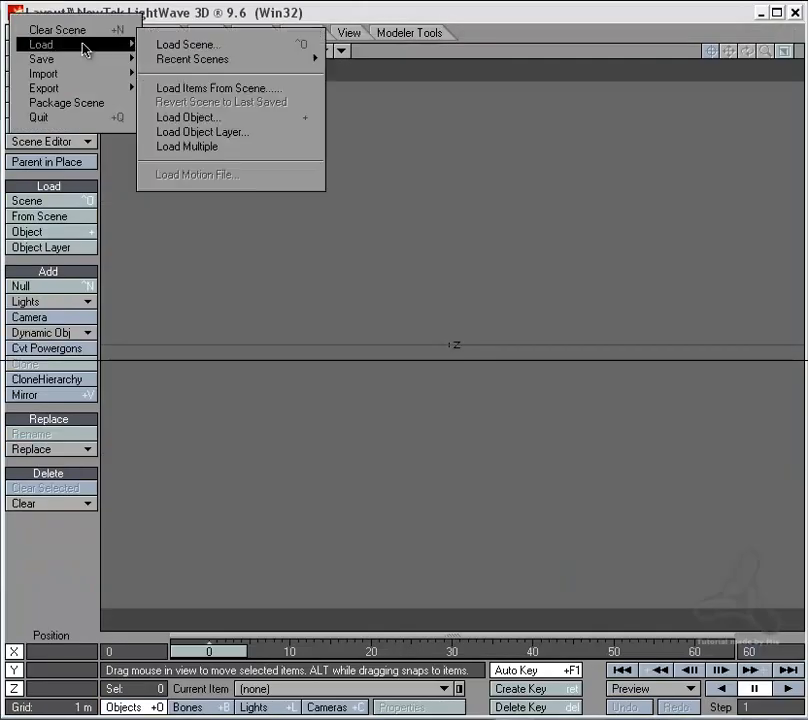
click(186, 46)
click(176, 113)
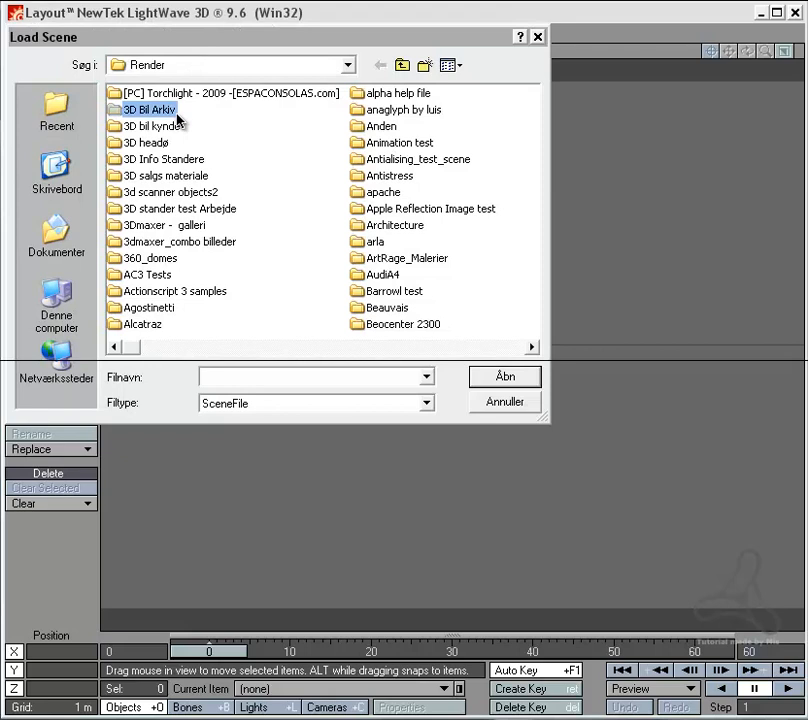
text(sub)
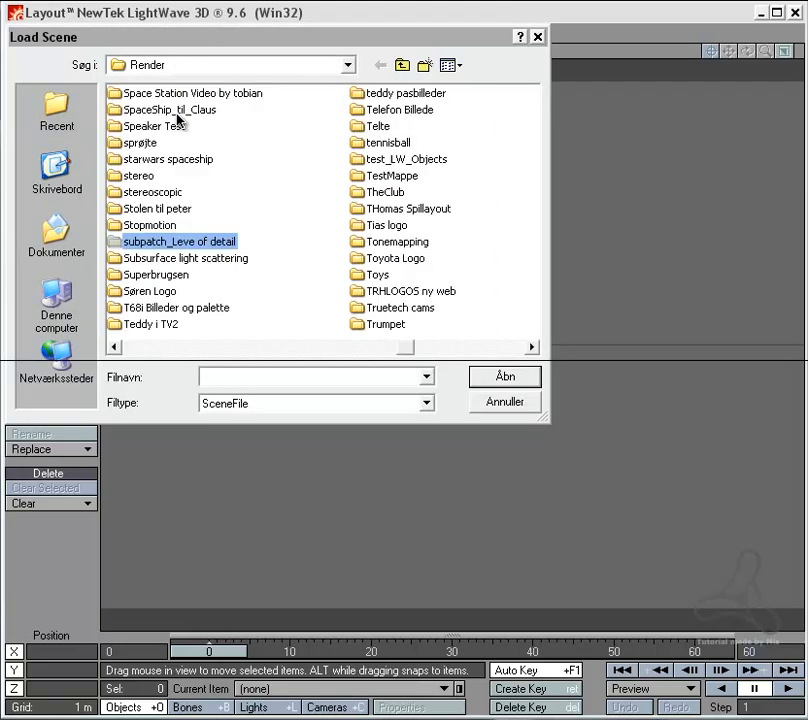
key(Return)
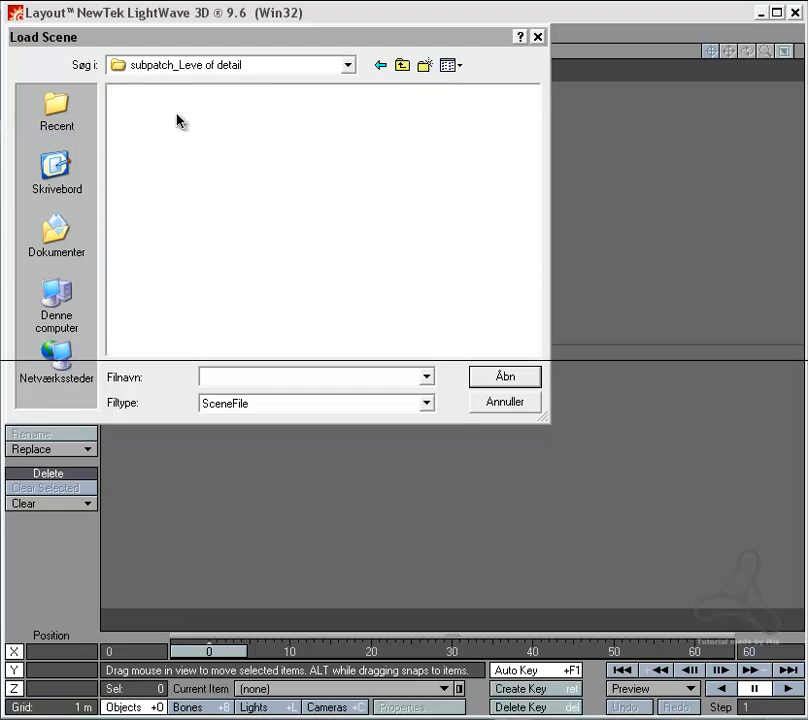
click(504, 402)
Step: Load the shampoo object from the "subpatch_Leve of detail" folder into the empty scene
key(plus)
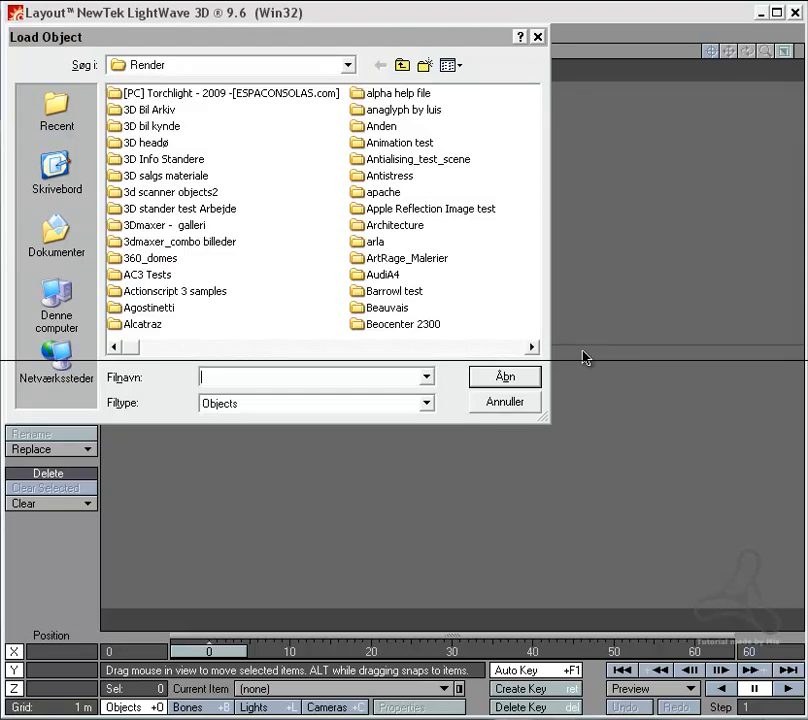
click(182, 178)
text(sub)
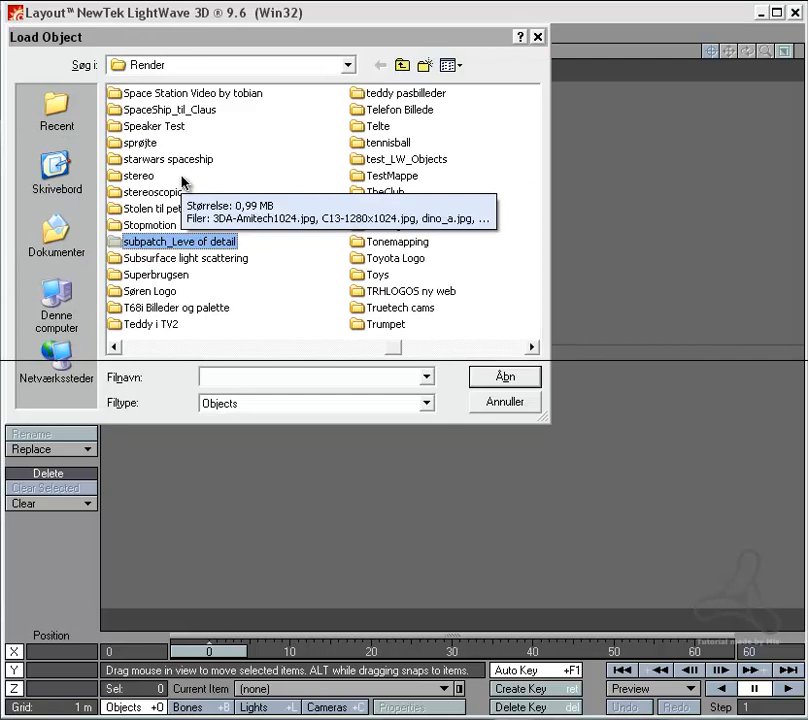
key(Return)
key(Return)
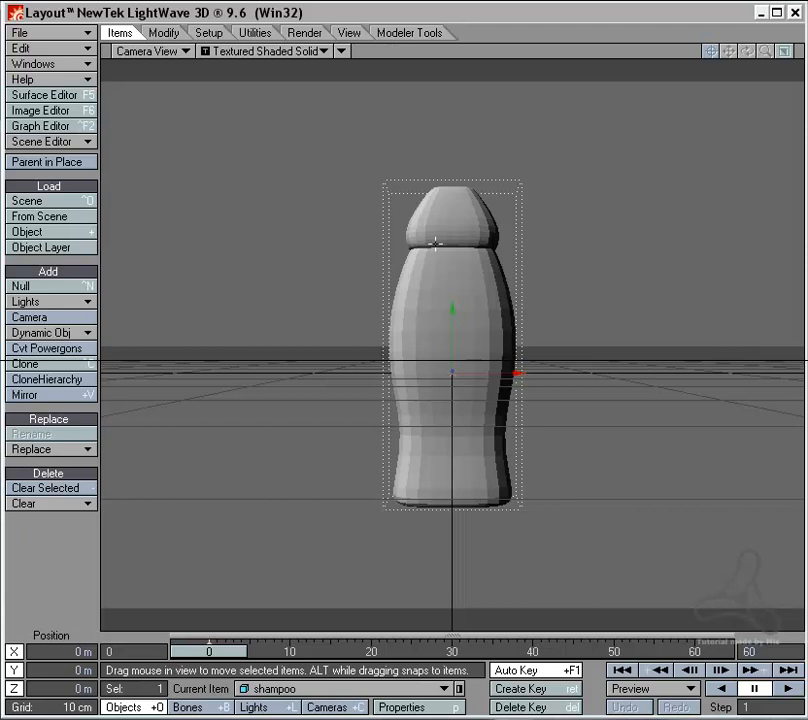
Step: Show the bottle in an angled perspective view and open its object properties beside it
key(4)
alt+drag(428, 311, 441, 347)
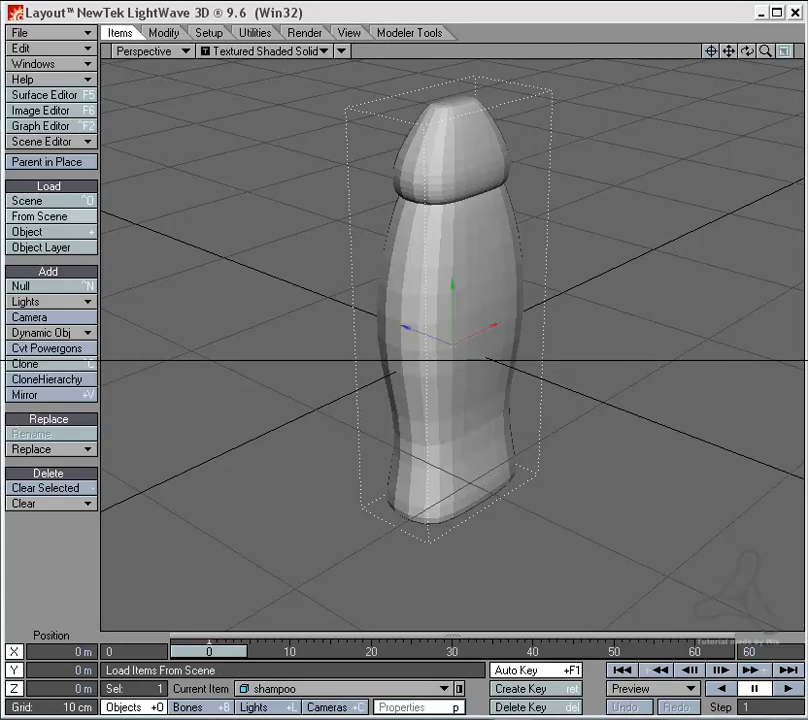
key(p)
drag(545, 148, 266, 113)
alt+shift+drag(492, 267, 650, 278)
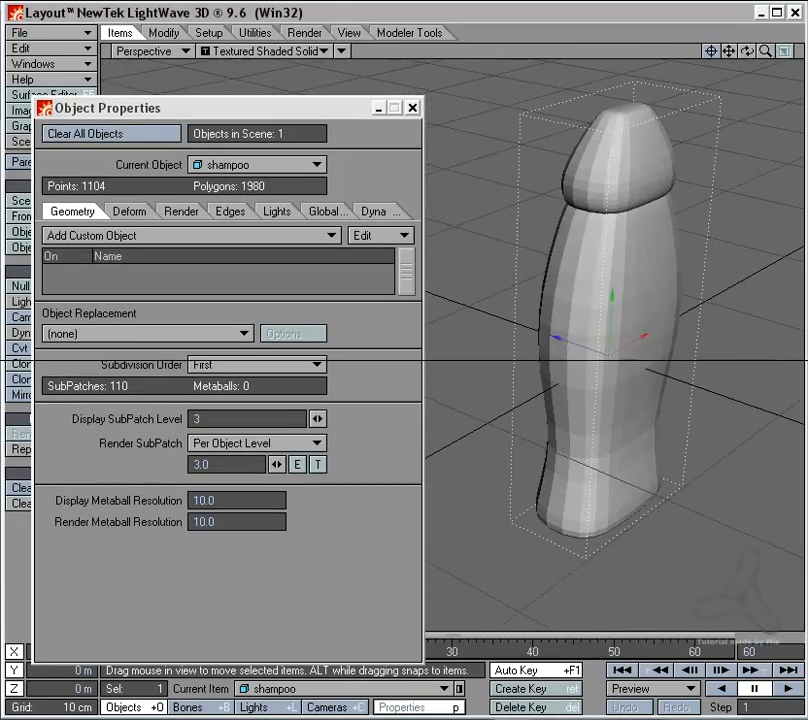
drag(298, 107, 337, 91)
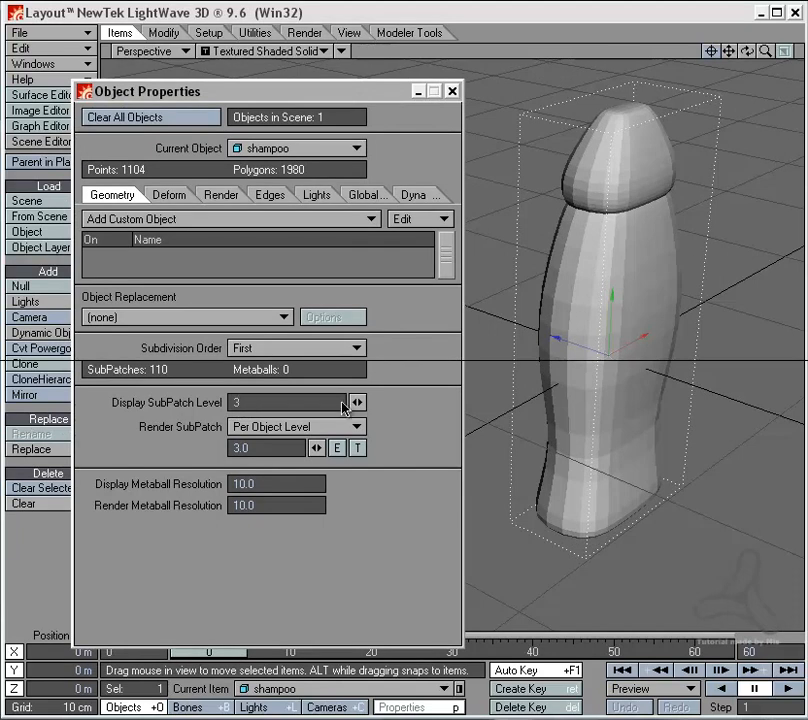
Step: Try Display SubPatch Levels 1 and 8 on the bottle, and set the level to 2
click(276, 402)
text(1)
key(Return)
text(8)
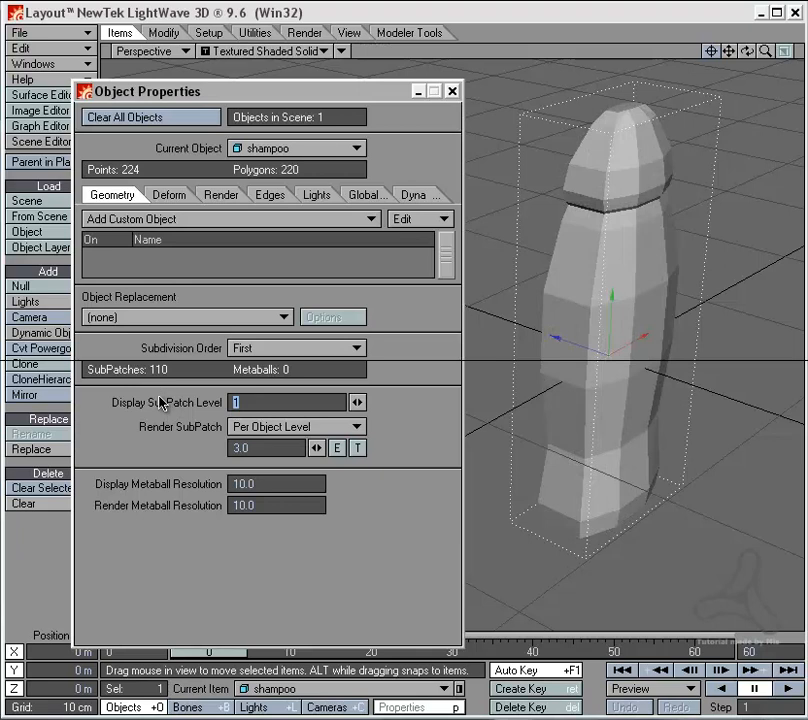
key(Return)
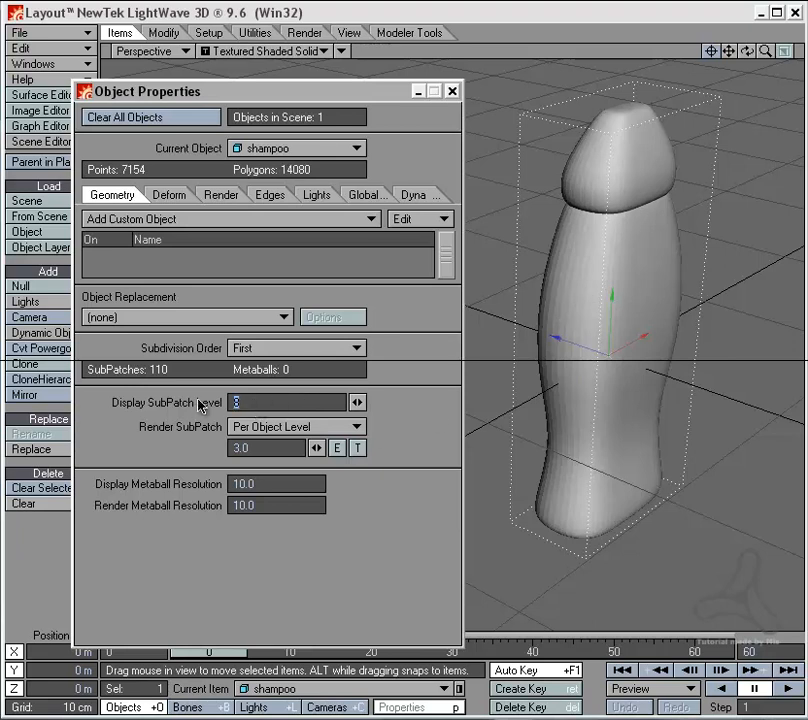
key(Return)
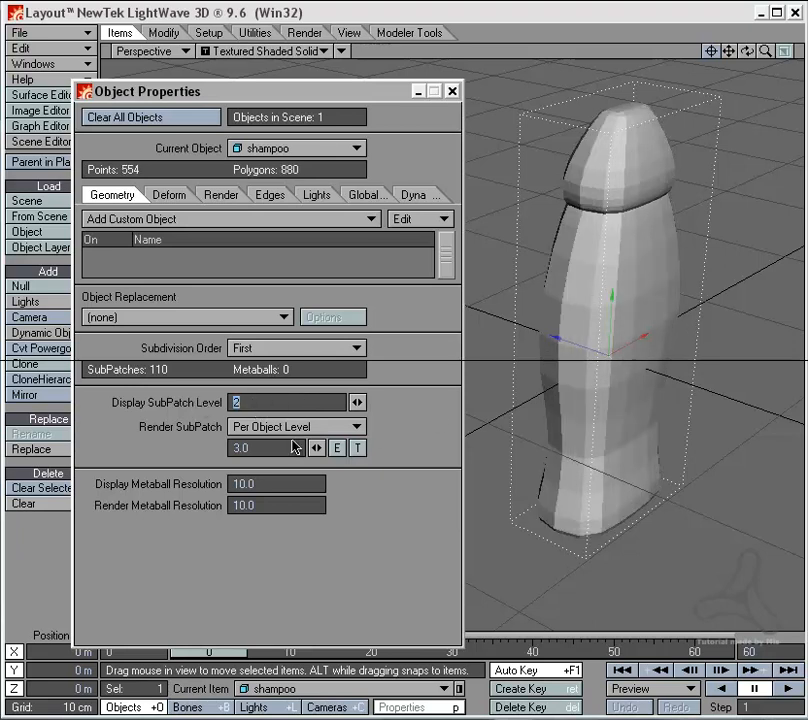
Step: Set the bottle's per-object render subpatch level to 1.0 and render the current frame to inspect its shape
click(258, 447)
text(1)
key(Return)
click(304, 33)
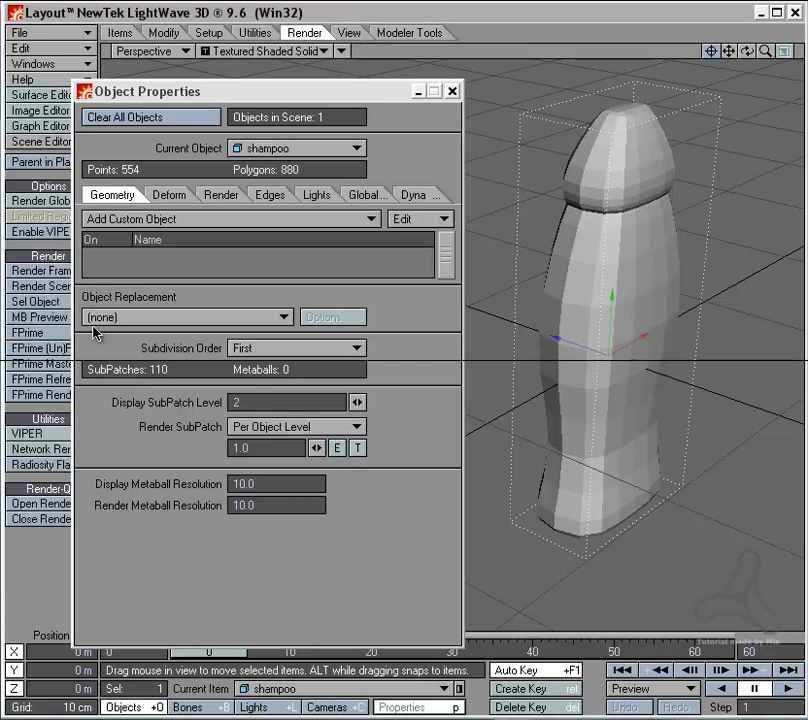
click(62, 276)
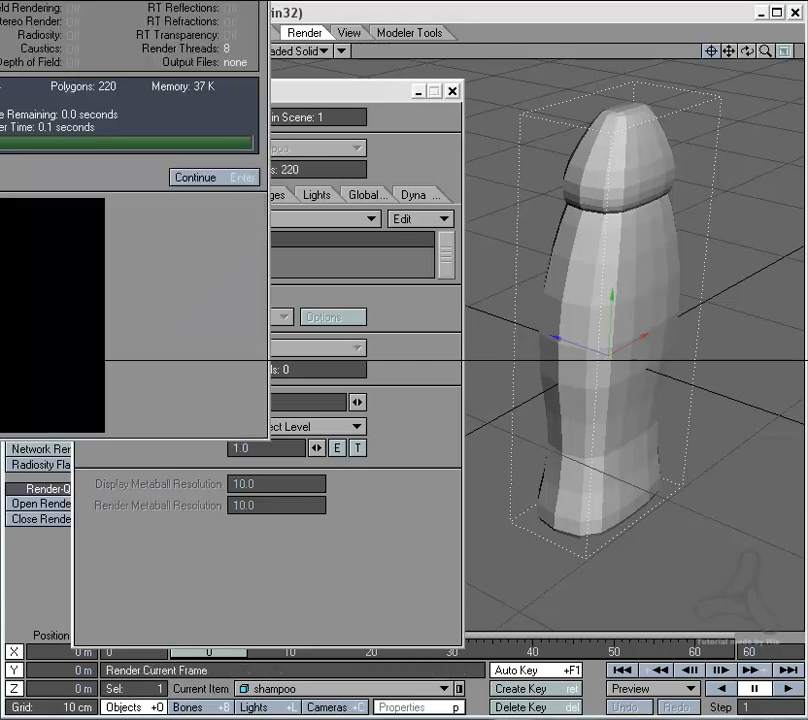
key(Return)
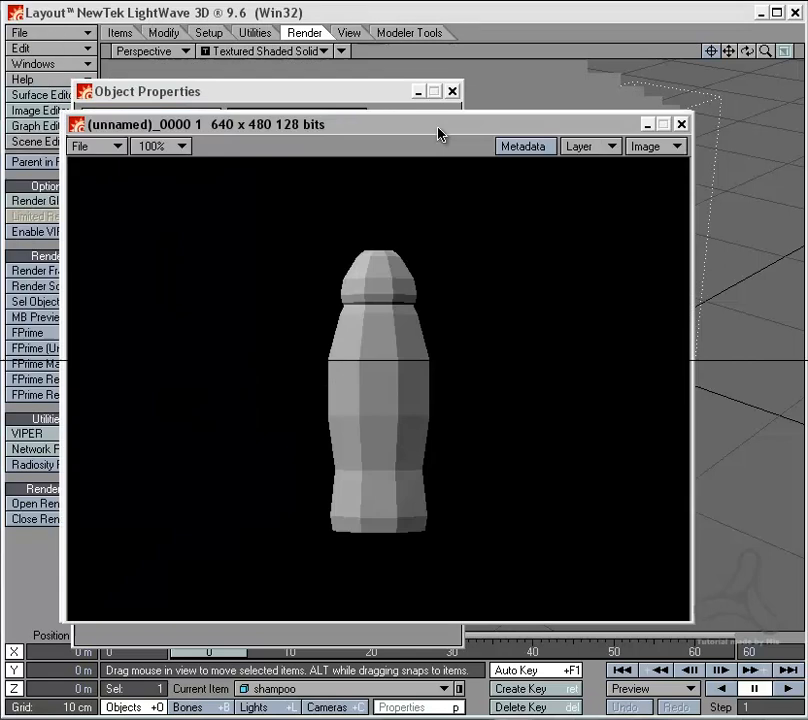
drag(438, 133, 527, 148)
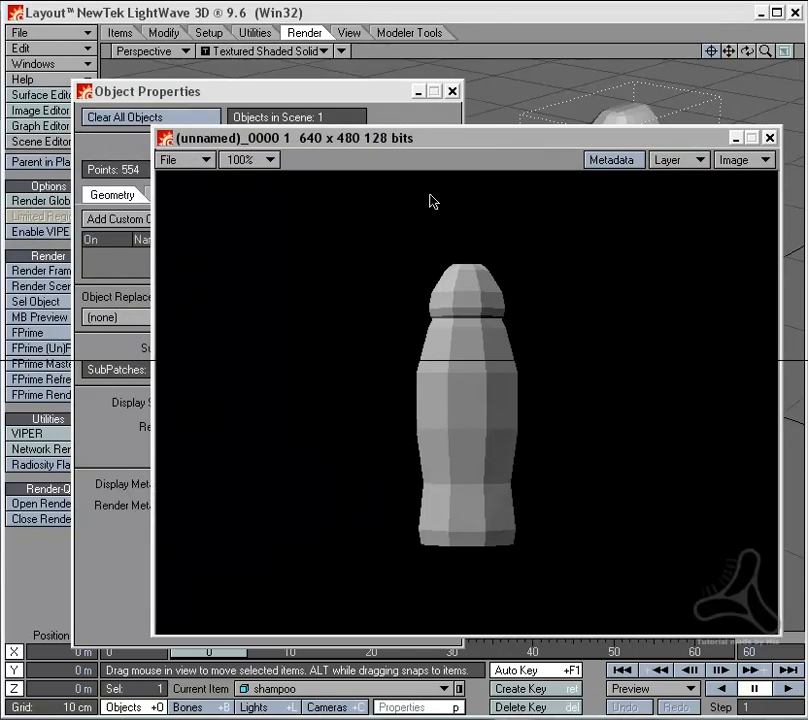
drag(455, 145, 479, 116)
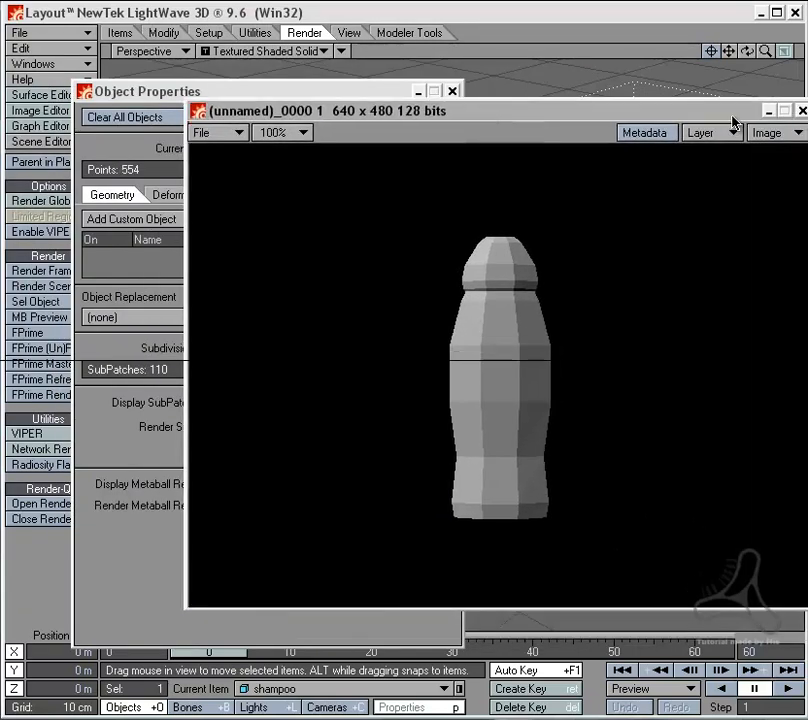
click(792, 111)
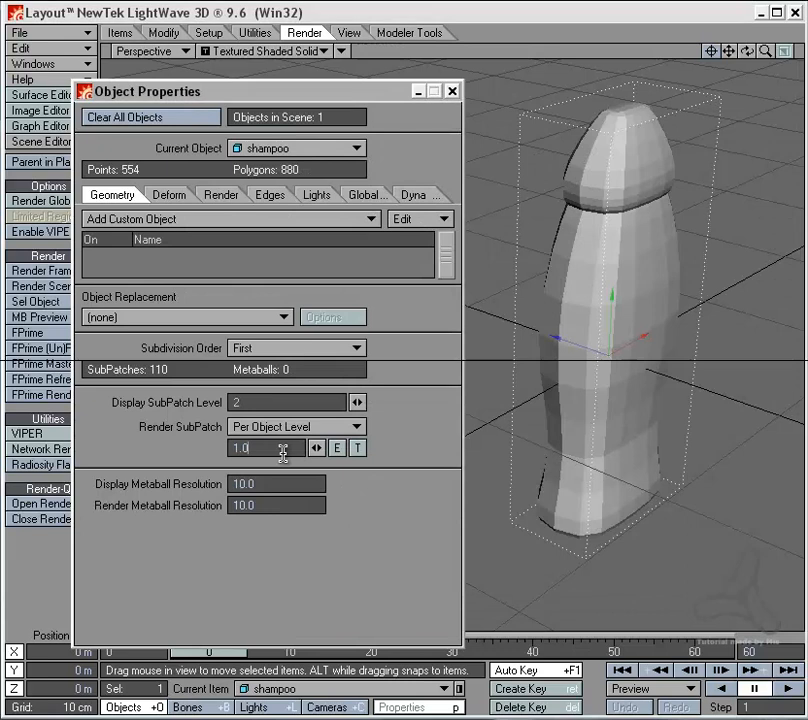
Step: Set the bottle's per-object render subpatch level to 5.0, render the current frame and examine its polygon count and smoothness
drag(280, 455, 204, 446)
text(5)
key(Return)
click(402, 511)
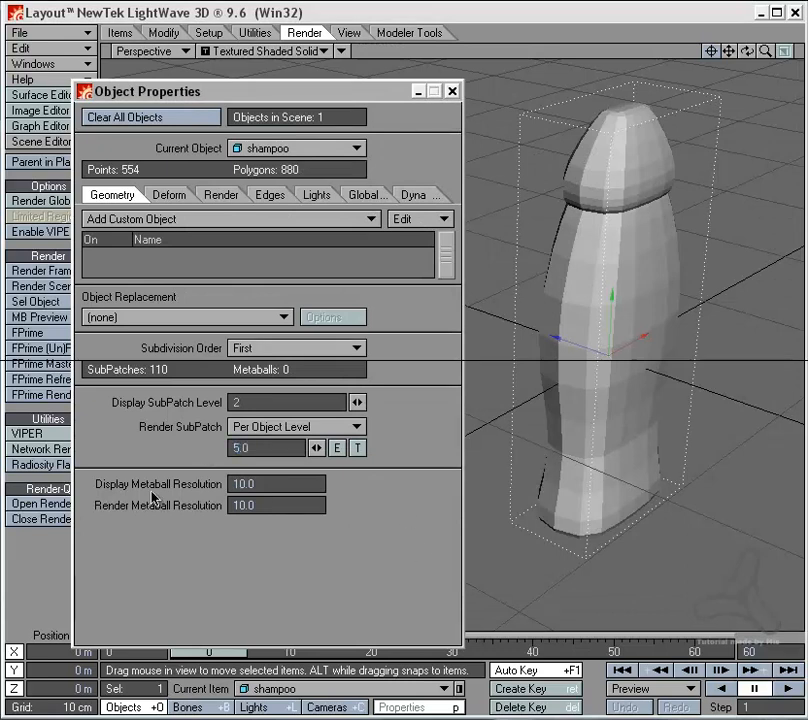
click(48, 277)
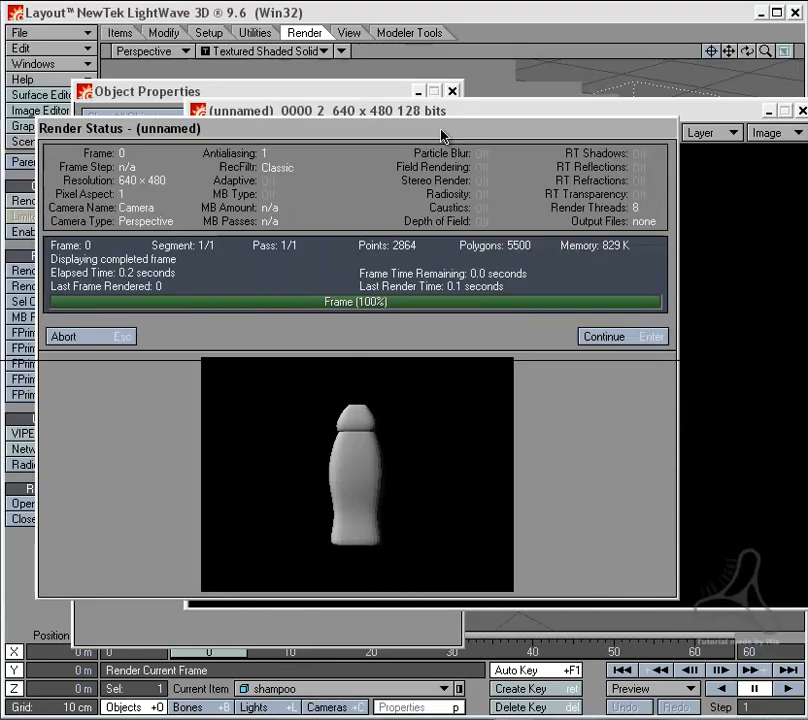
drag(441, 130, 489, 129)
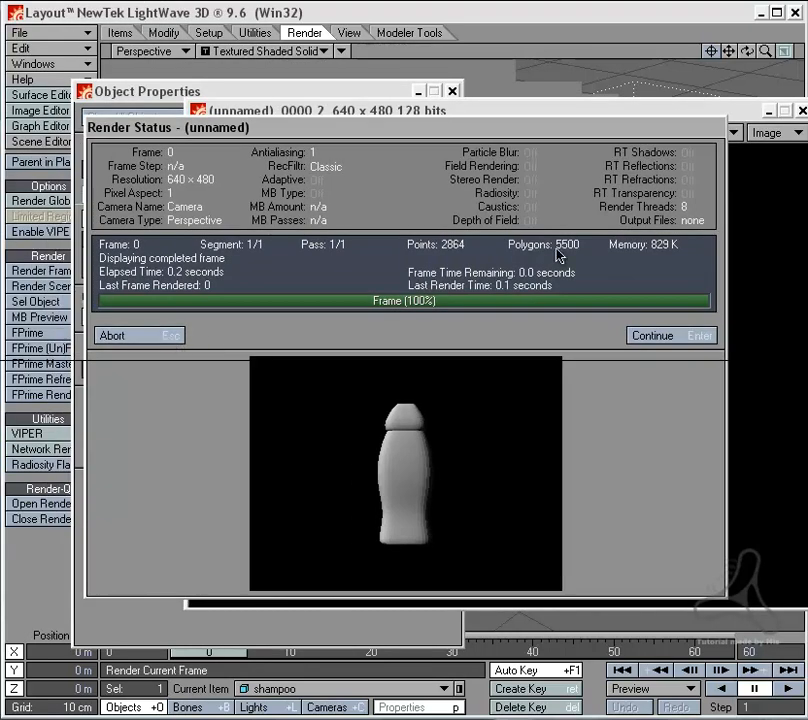
click(182, 340)
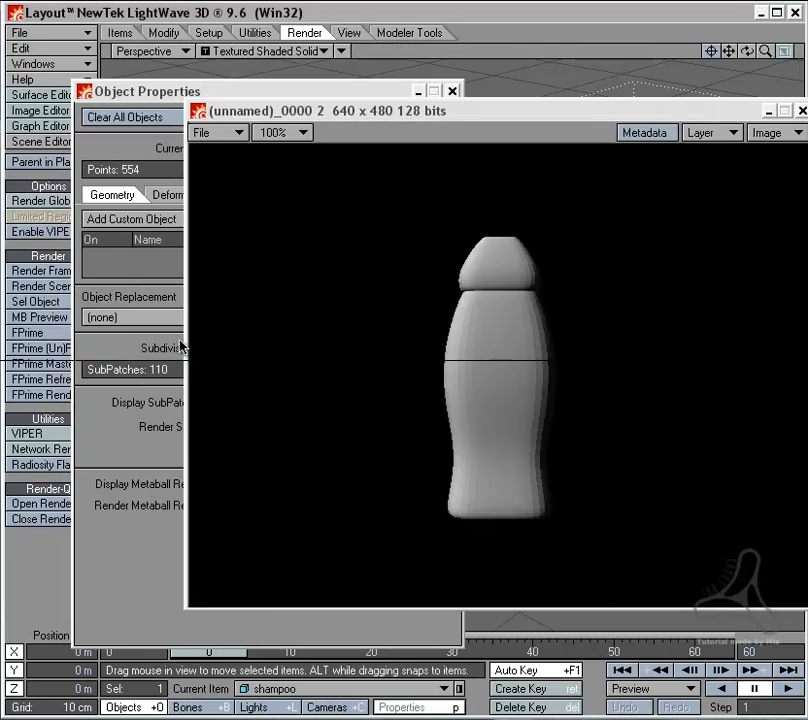
click(803, 115)
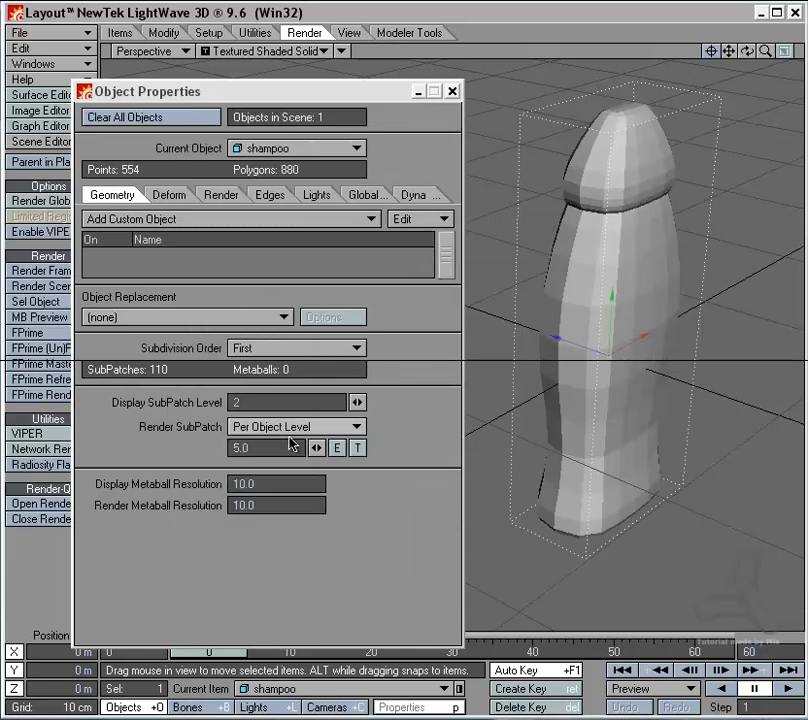
Step: Texture the per-object render subpatch level with a Gradient layer using Distance to Camera as its input parameter
click(358, 449)
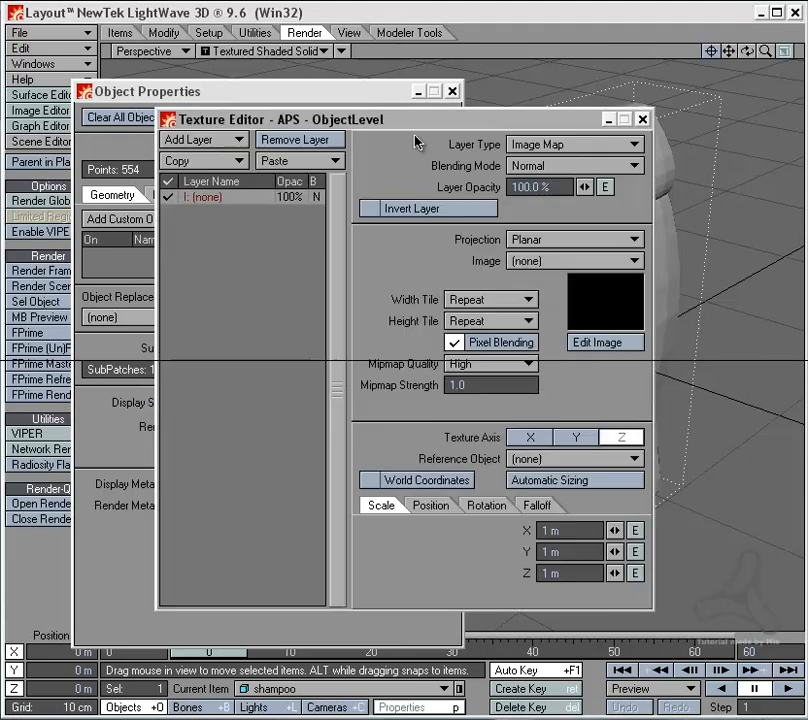
drag(424, 126, 357, 98)
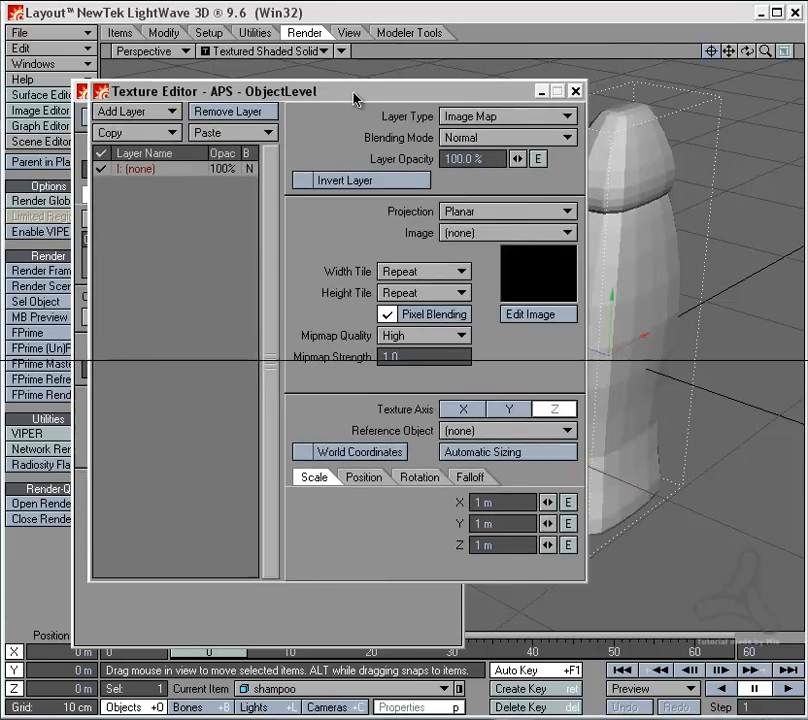
click(483, 120)
click(462, 150)
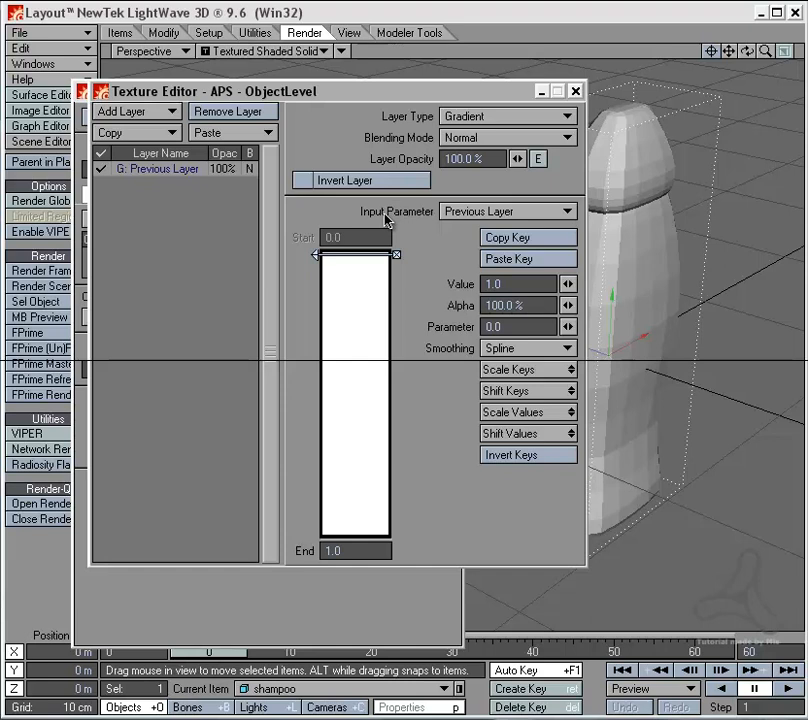
click(463, 214)
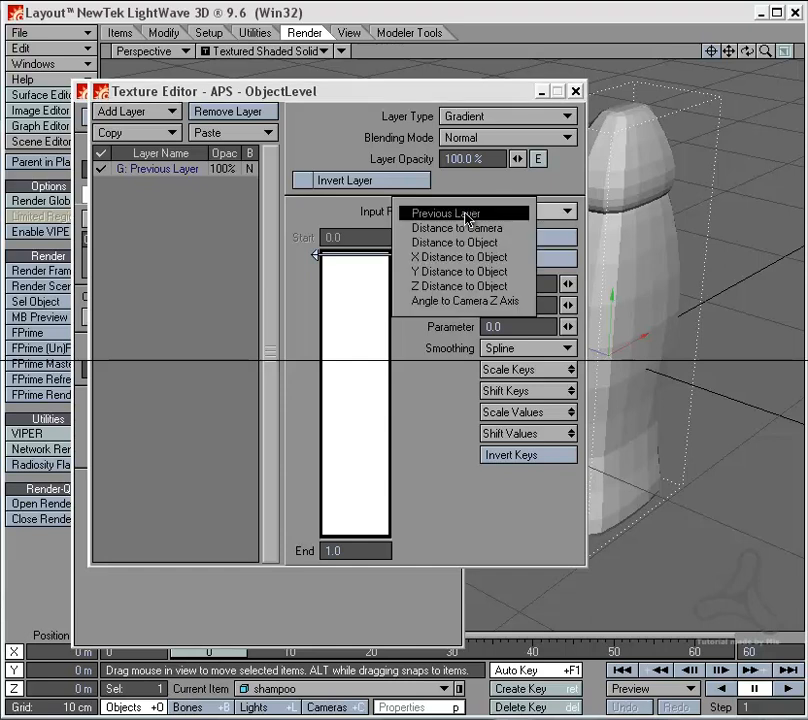
click(475, 228)
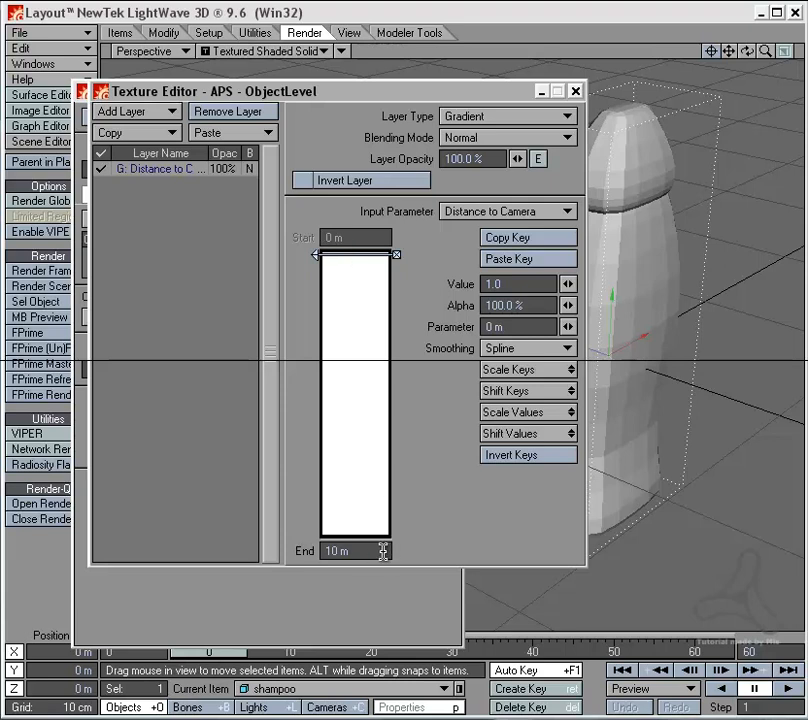
Step: Set the gradient's end distance to 1 m and add a key with value 1.0 at 1 m
drag(371, 551, 288, 548)
text(1)
key(Return)
drag(375, 465, 371, 541)
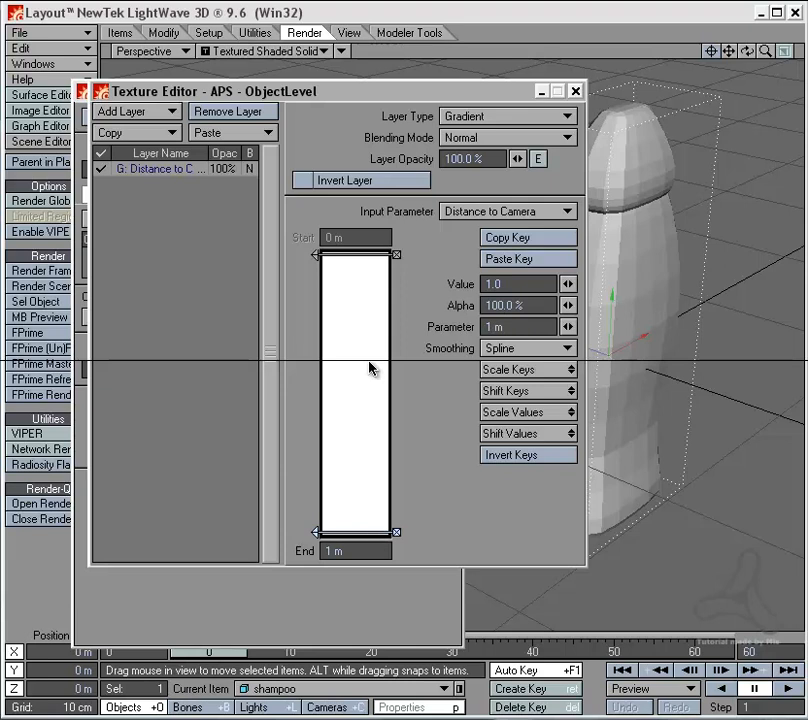
Step: Set the gradient key at 0 m to value 6.0, and close the texture editor and object properties
click(366, 258)
click(536, 284)
text(6)
key(Tab)
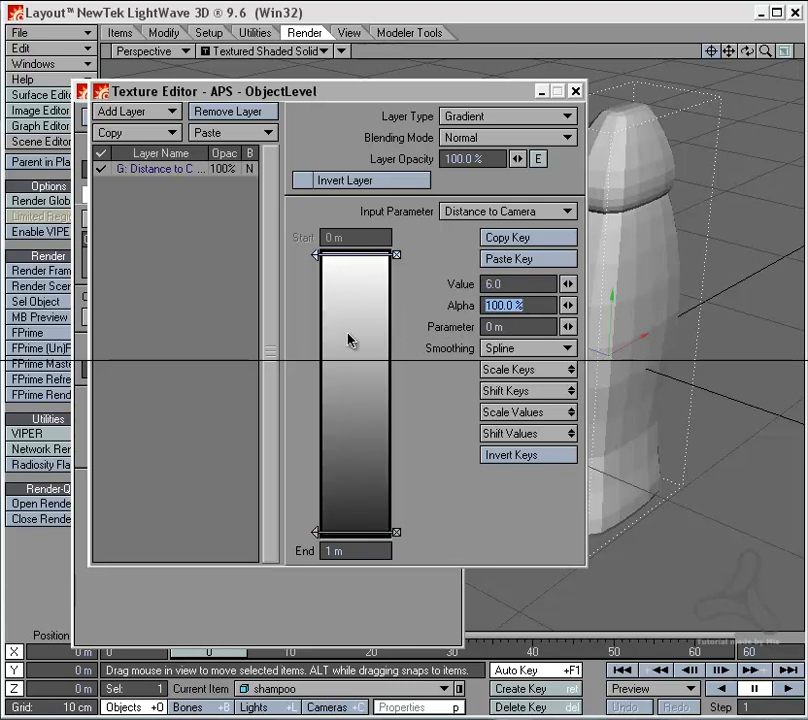
click(575, 91)
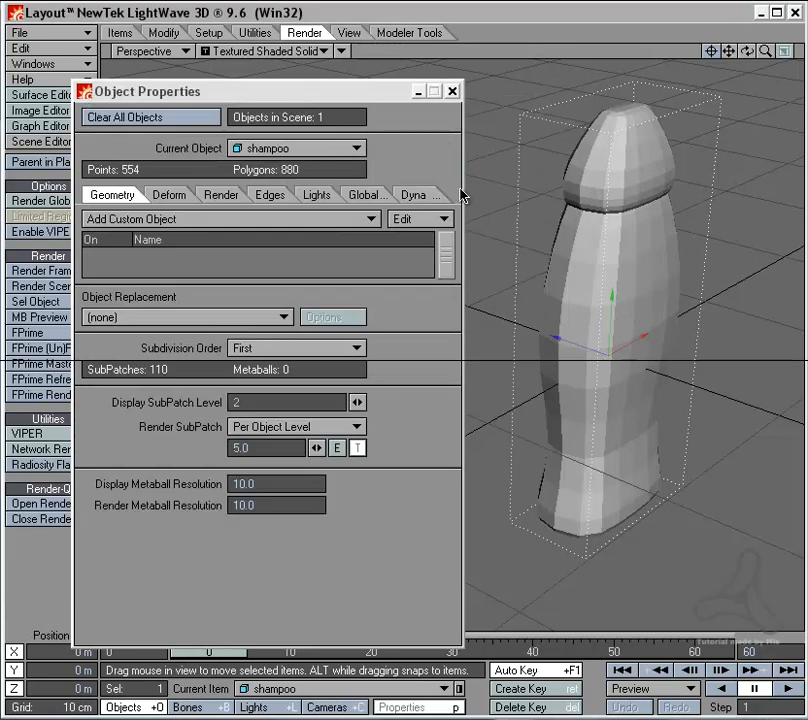
click(452, 91)
Step: Move the camera back to about -99 cm on Z and turn its heading to about 12.6°, keeping the bottle in view
click(357, 708)
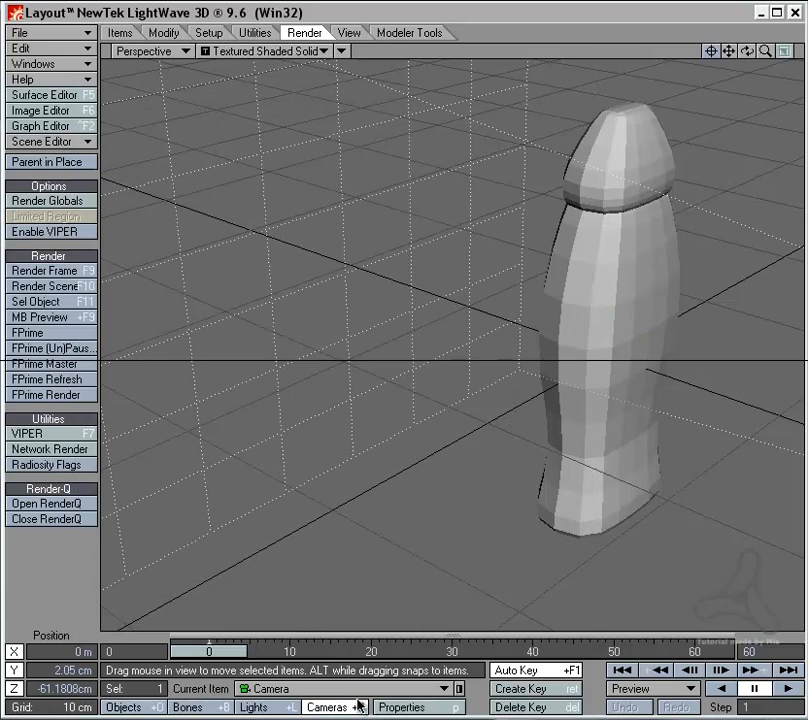
key(6)
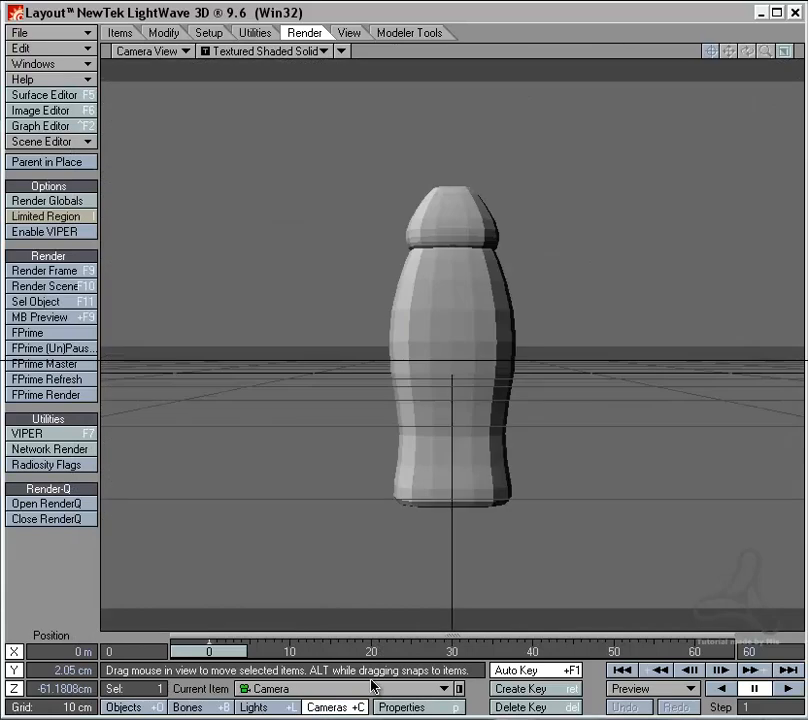
drag(415, 462, 545, 357)
key(2)
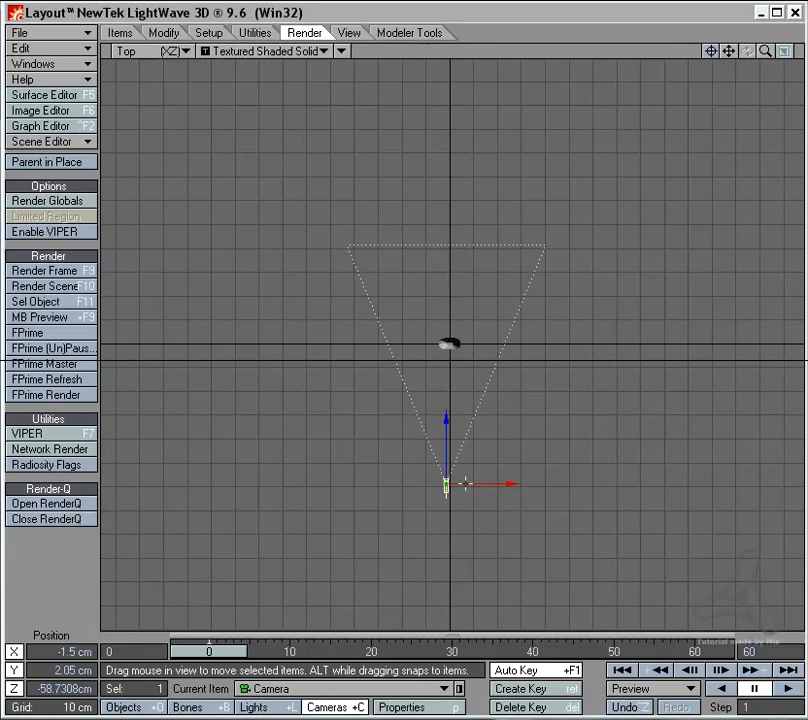
drag(447, 437, 447, 503)
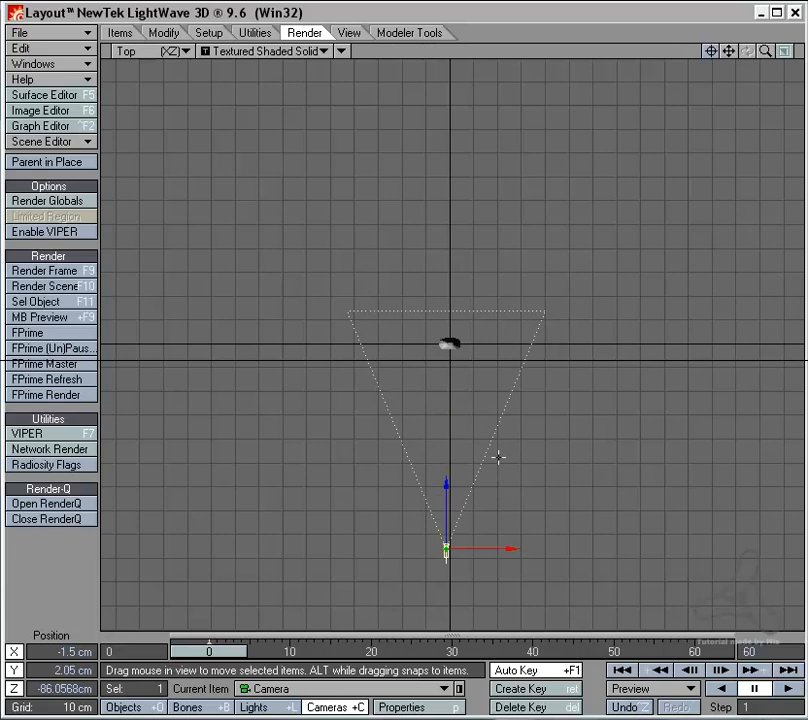
ctrl+alt+drag(498, 458, 446, 475)
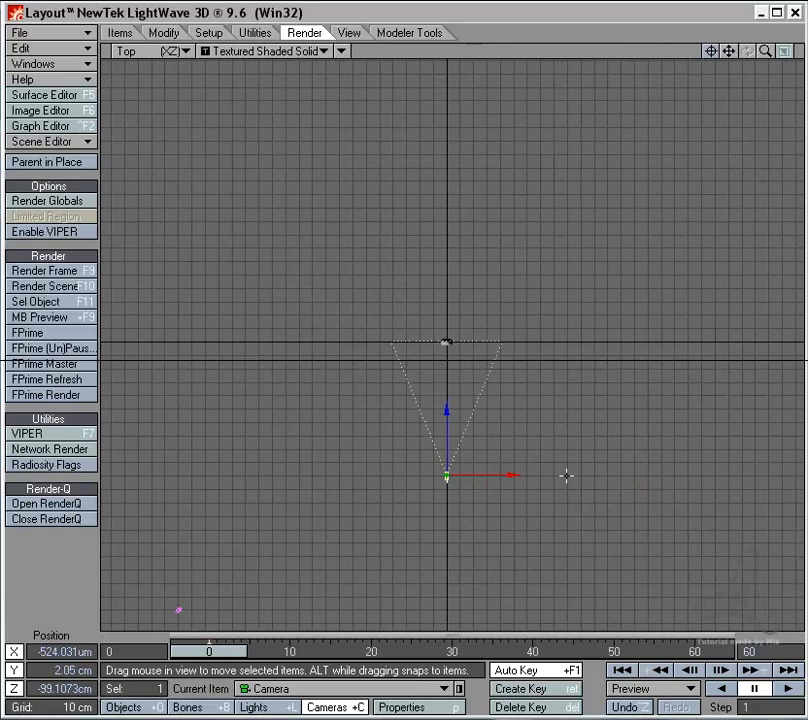
key(6)
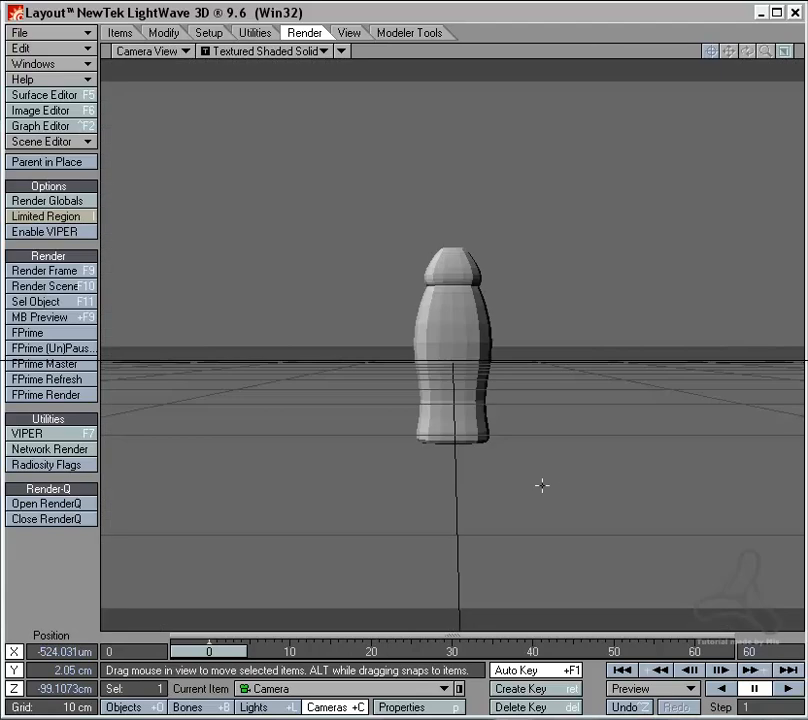
mouse_move(548, 485)
mouse_down()
mouse_move(112, 420)
mouse_move(234, 421)
mouse_move(554, 465)
mouse_up()
key(y)
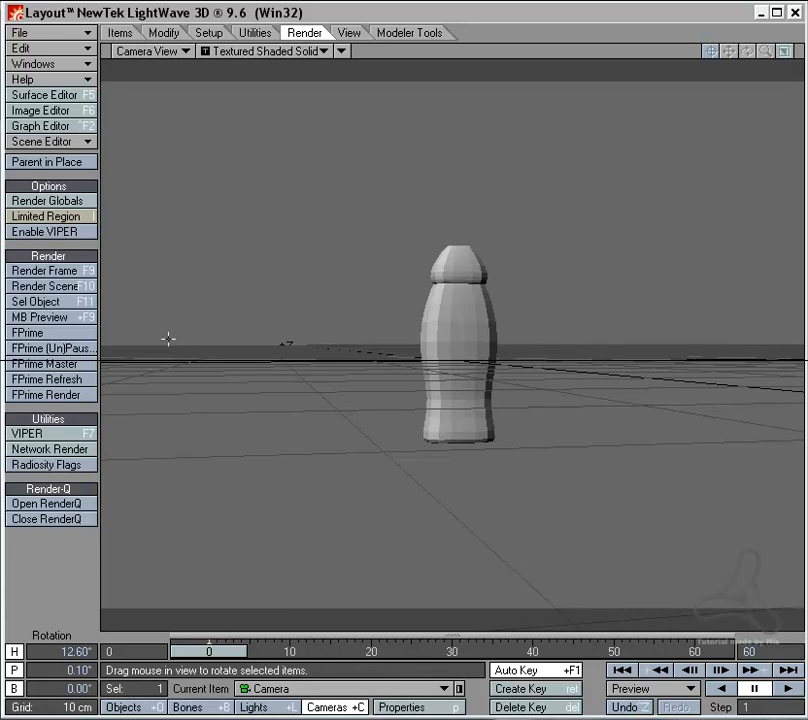
Step: Render the current frame from the distant camera and examine the bottle's polygon count and smoothness
click(68, 270)
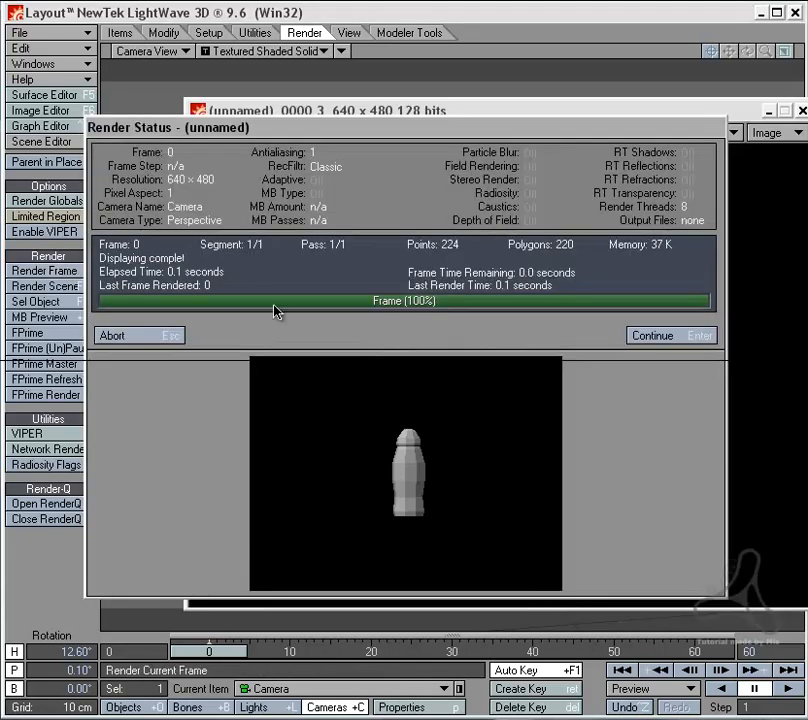
click(175, 337)
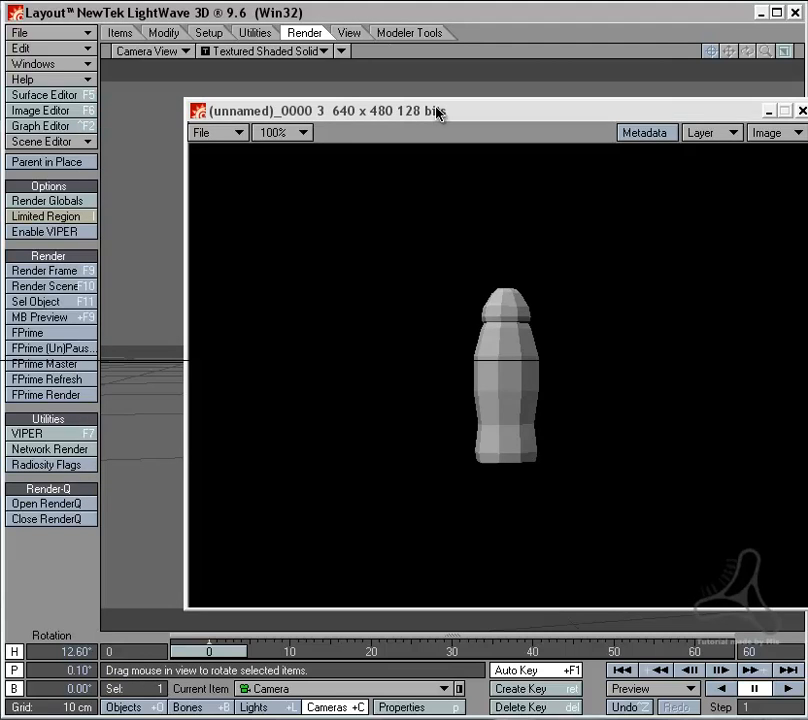
drag(437, 113, 387, 123)
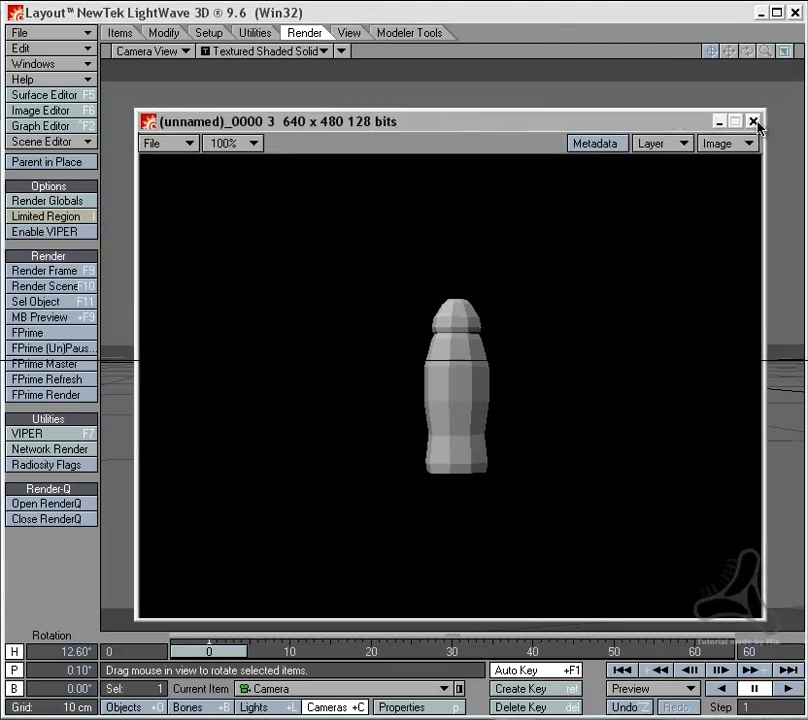
click(720, 122)
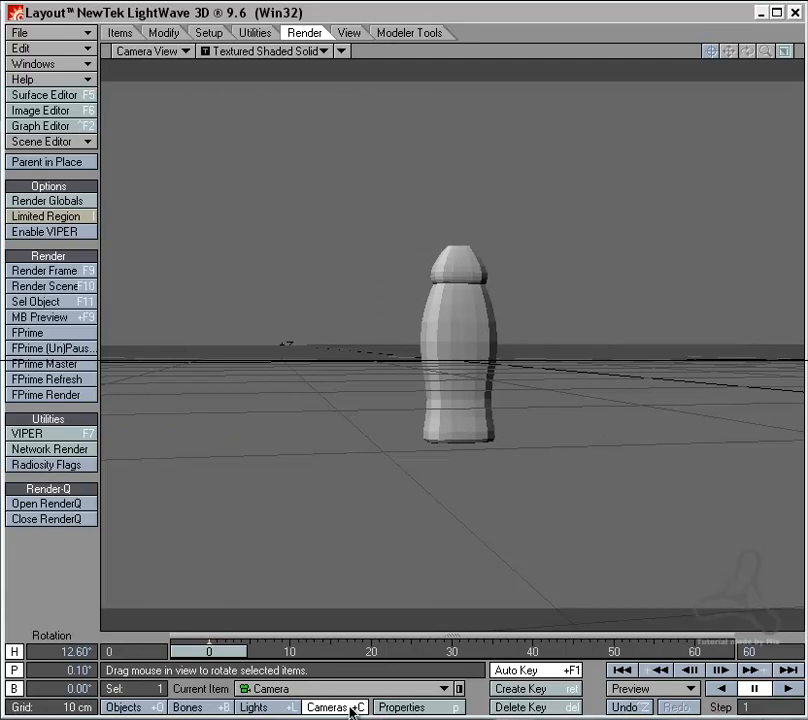
Step: Move the camera closer to the bottle, to about -60 cm on Z, and render the current frame
drag(396, 570, 441, 481)
key(t)
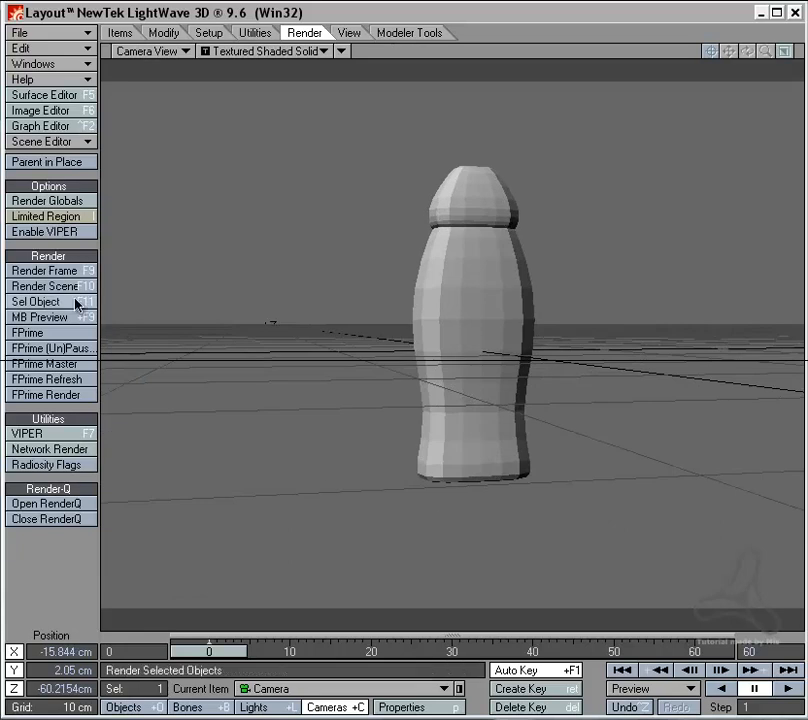
click(55, 271)
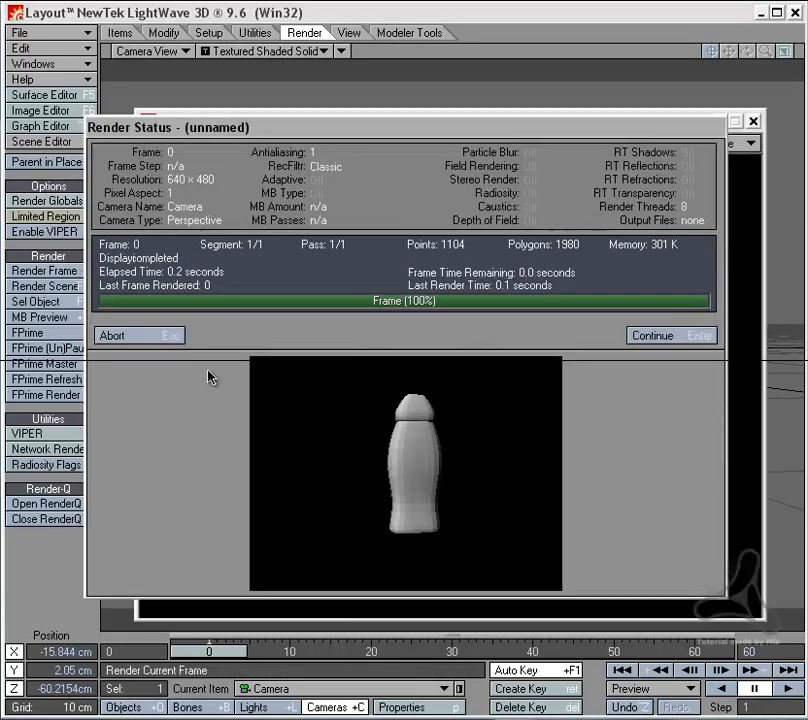
click(172, 338)
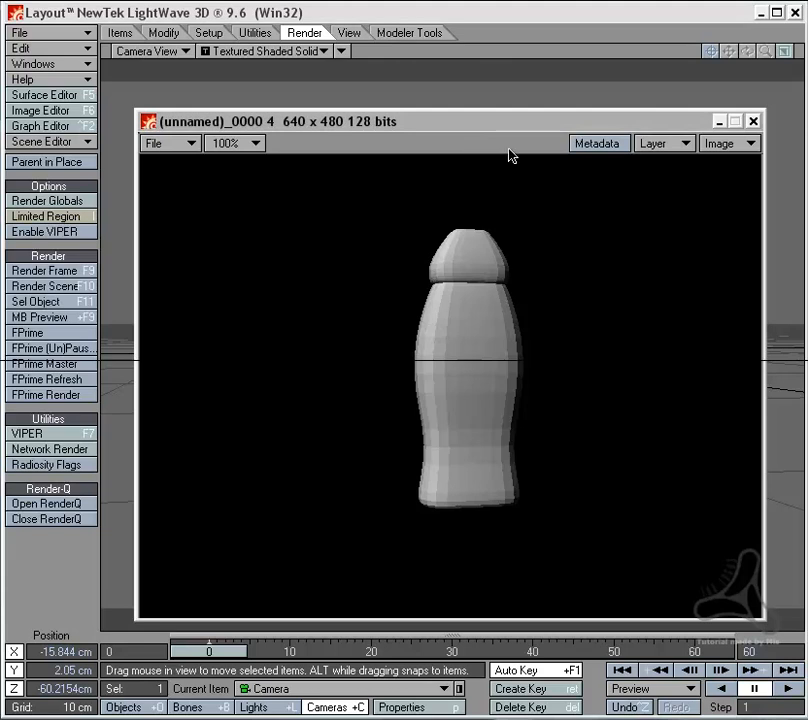
Step: Compare the new render with the previous, more distant one, and minimize the image viewer
key(Page_Up)
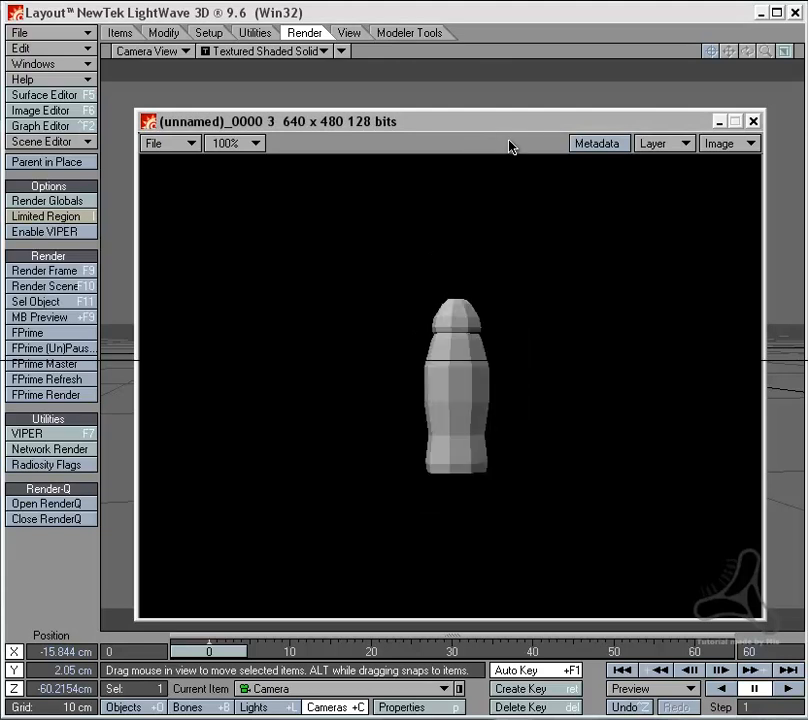
key(Page_Down)
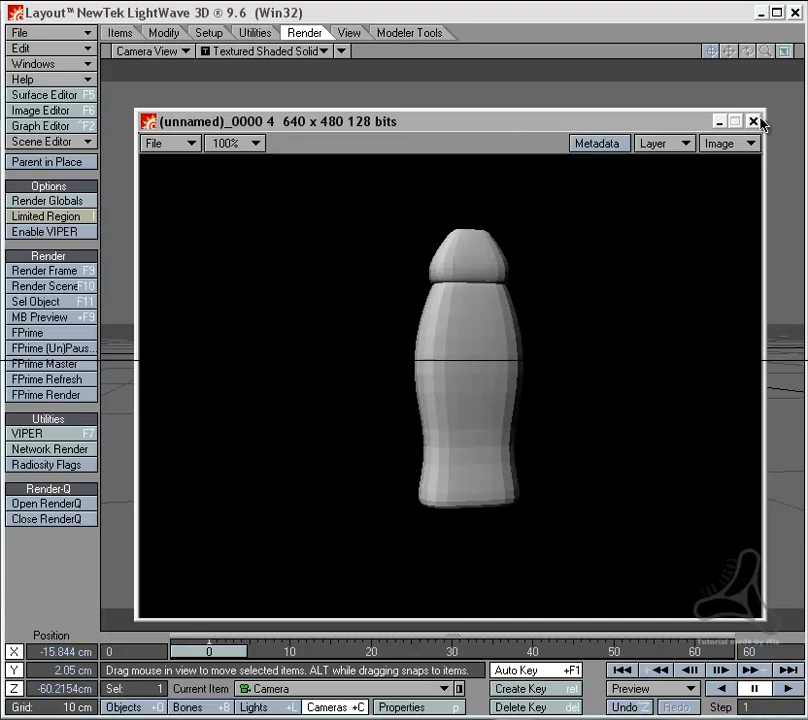
click(720, 122)
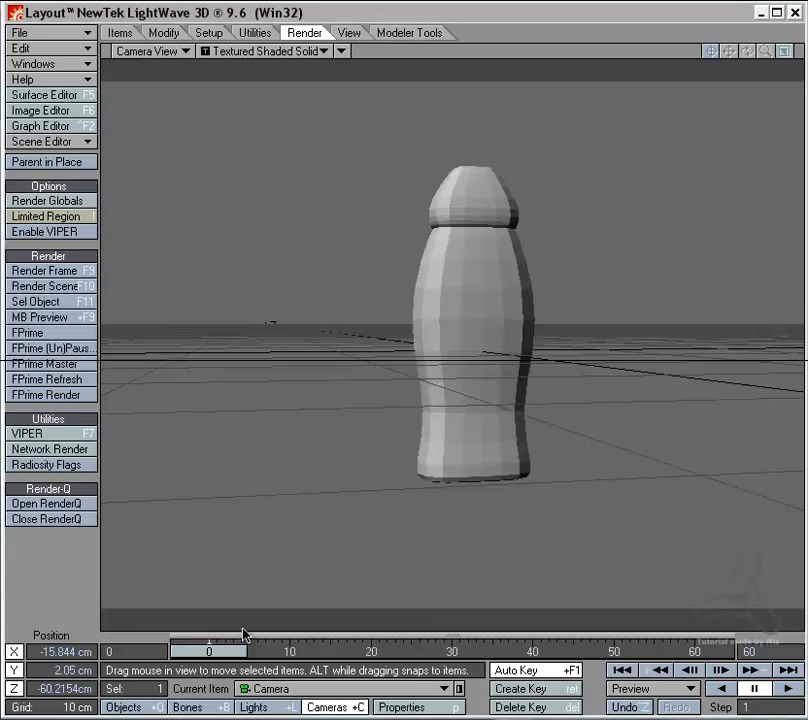
Step: Bring the camera in to about -40 cm on Z and render the current frame
drag(352, 572, 369, 508)
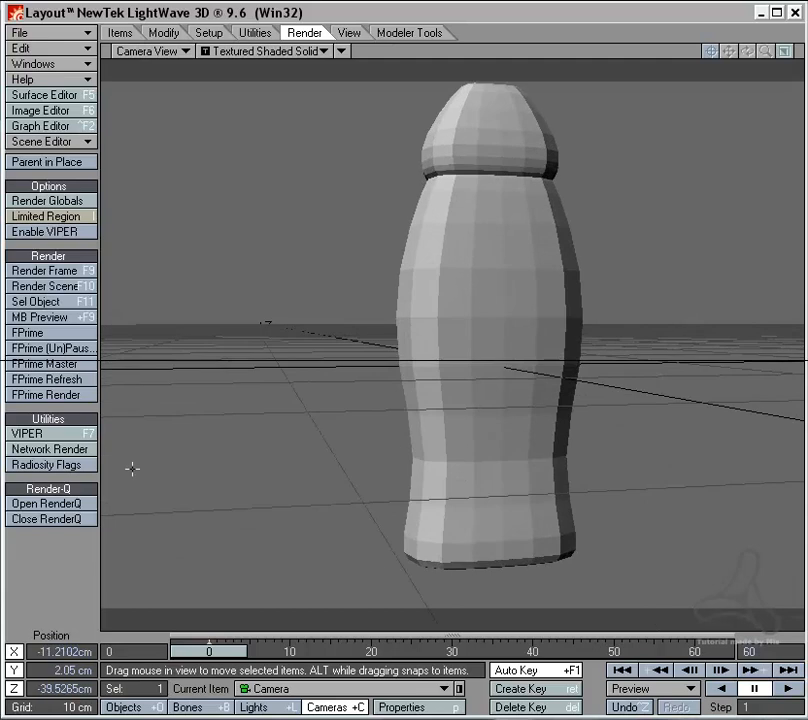
click(63, 272)
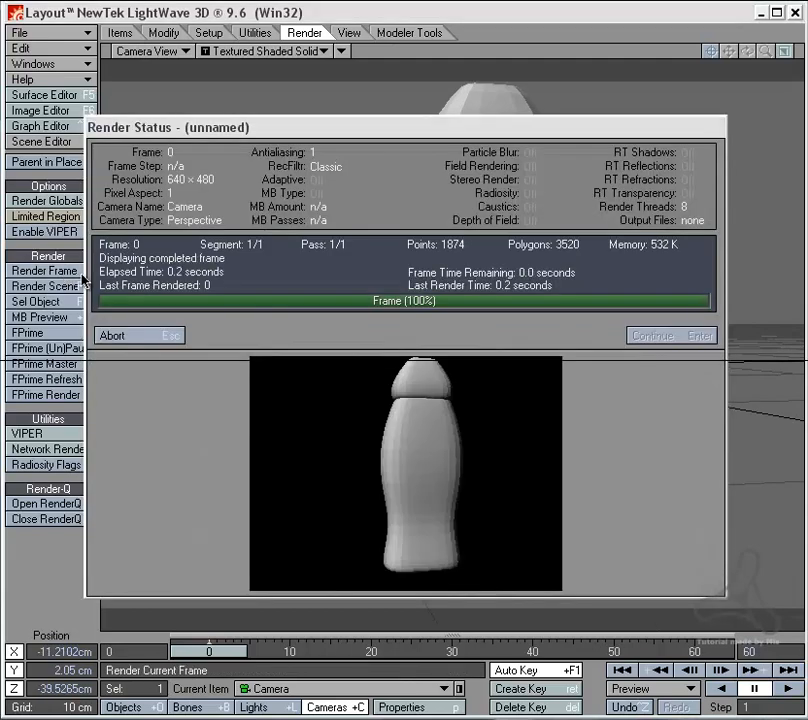
click(178, 336)
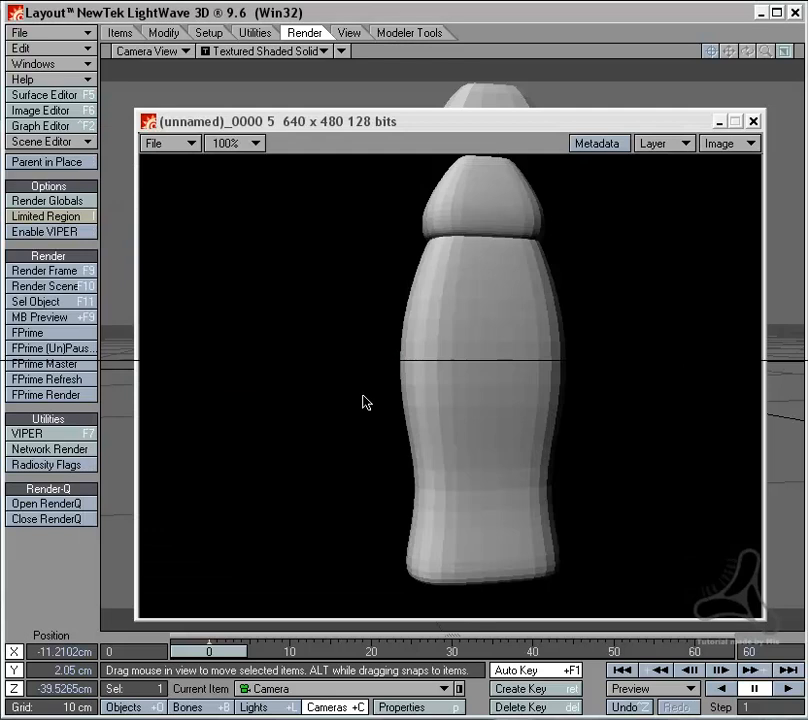
Step: Compare the close-up render with the earlier distant renders for smoothness, and close the image viewer
click(490, 136)
key(Page_Up)
key(Page_Up)
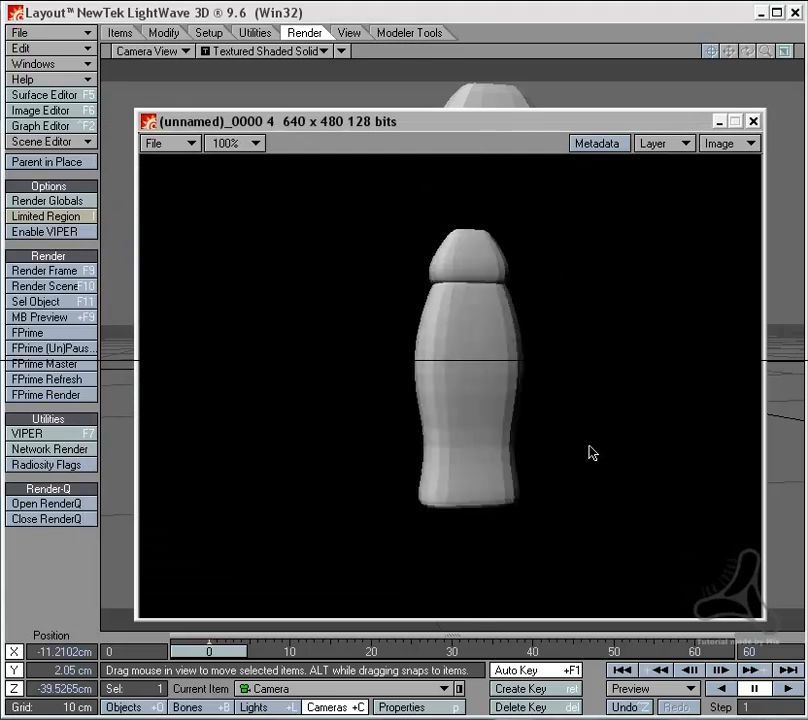
key(Page_Down)
key(Page_Down)
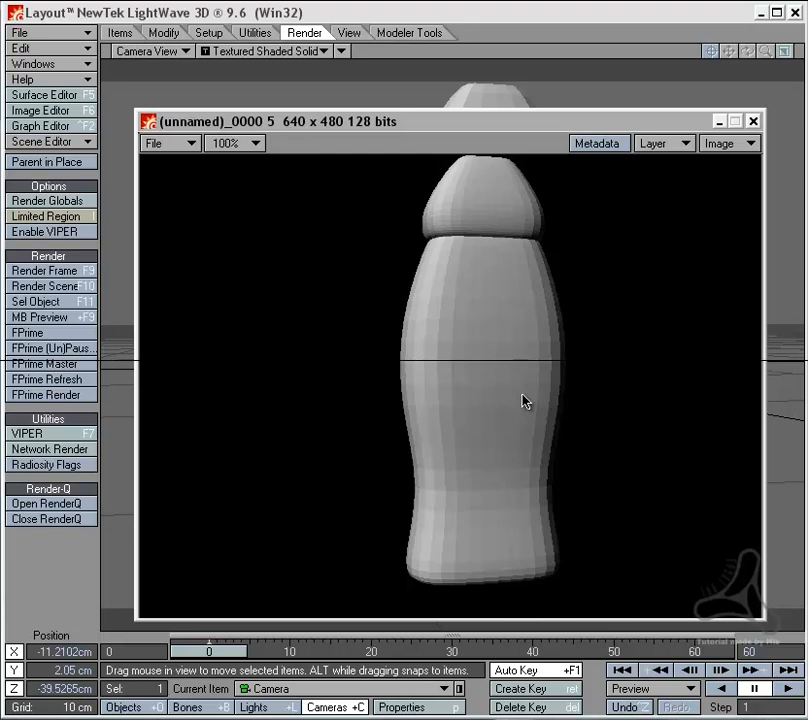
click(755, 121)
Step: Tilt the bottle to about -53.5° pitch and -21° bank, and move the camera closer to about -33 cm on Z
click(520, 267)
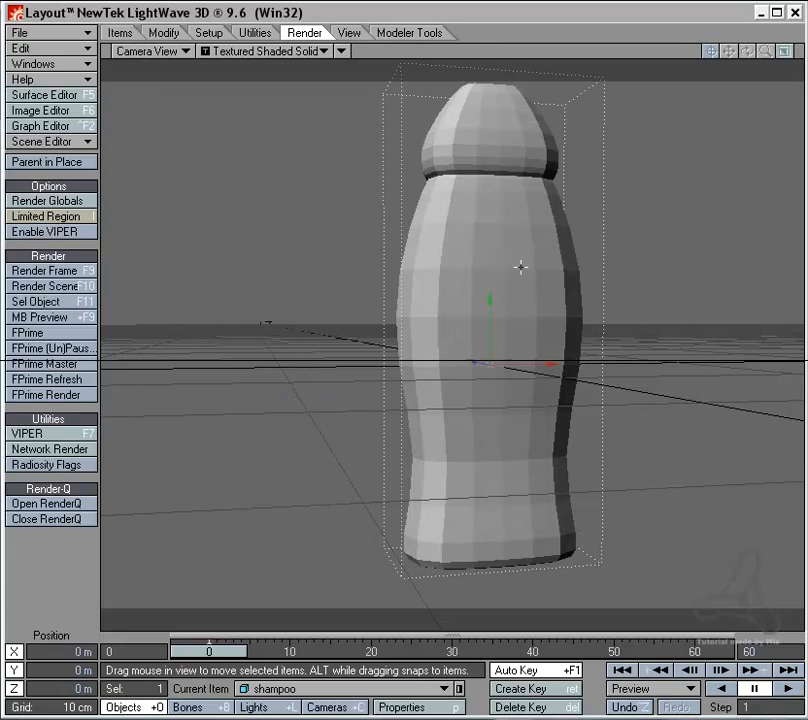
key(y)
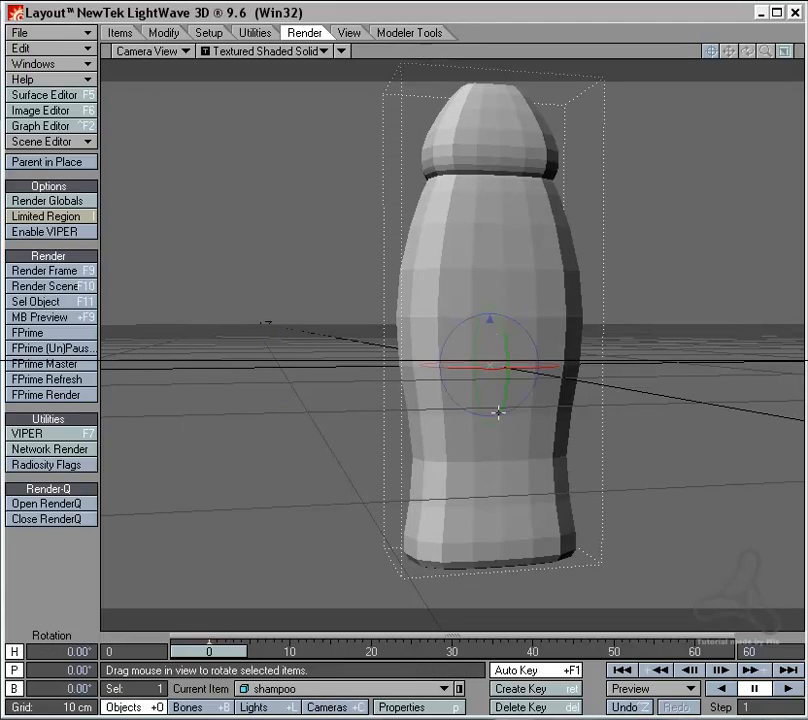
drag(498, 411, 558, 345)
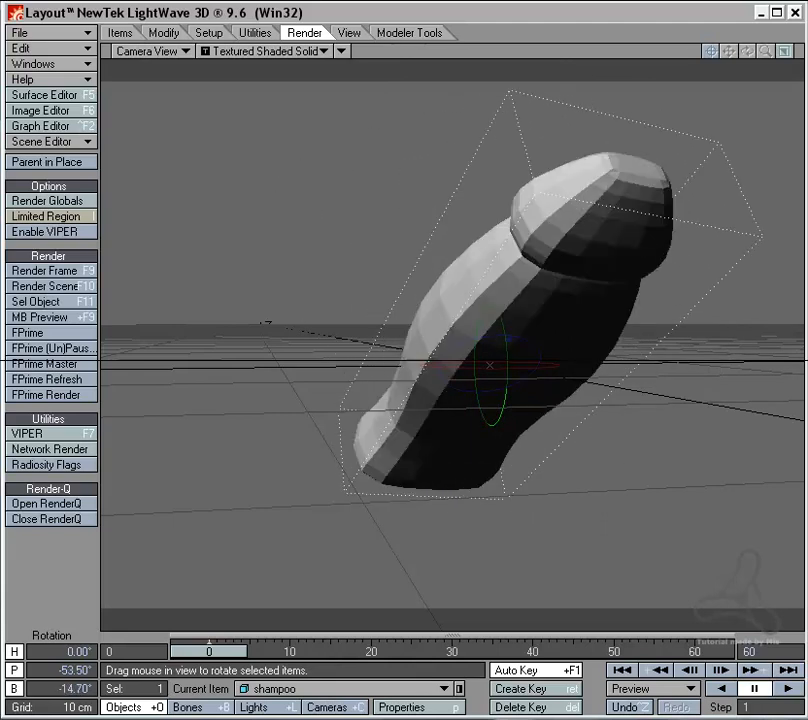
mouse_move(558, 345)
right_down()
mouse_move(490, 342)
mouse_move(566, 345)
right_up()
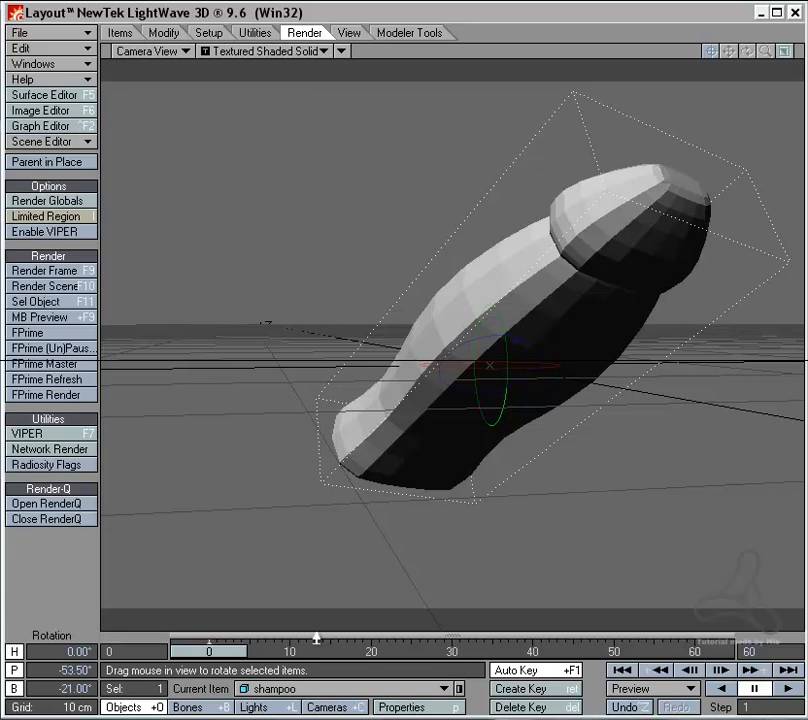
click(330, 707)
drag(367, 585, 381, 561)
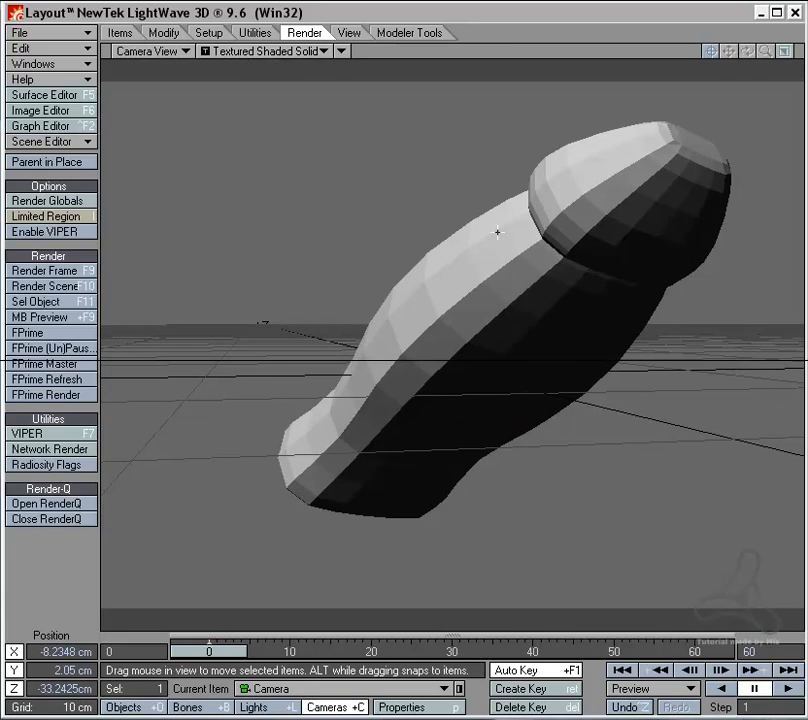
Step: Enable silhouette edges, unshared edges, sharp creases, surface borders and other edges for the shampoo object, and close its properties
key(shift+o)
key(p)
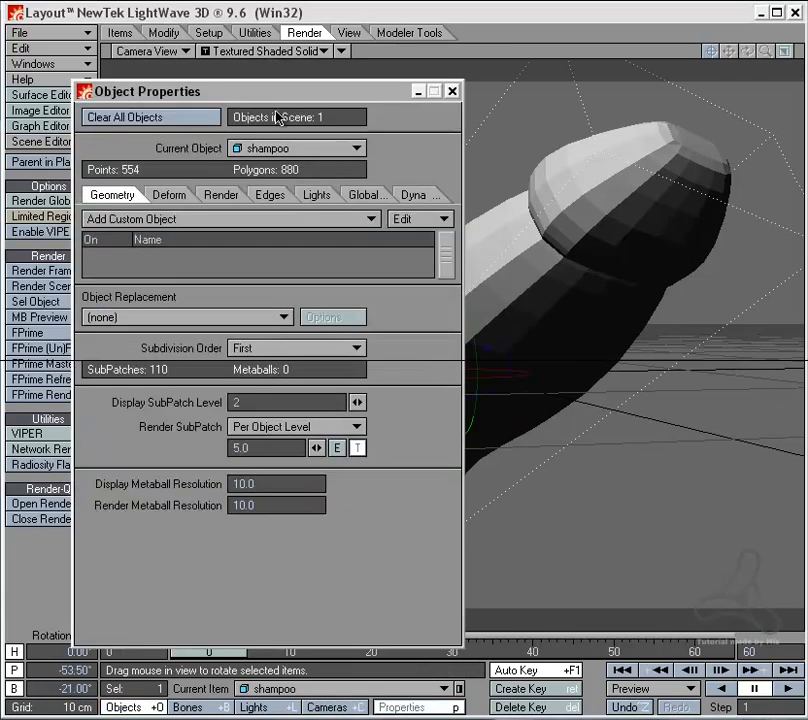
click(267, 194)
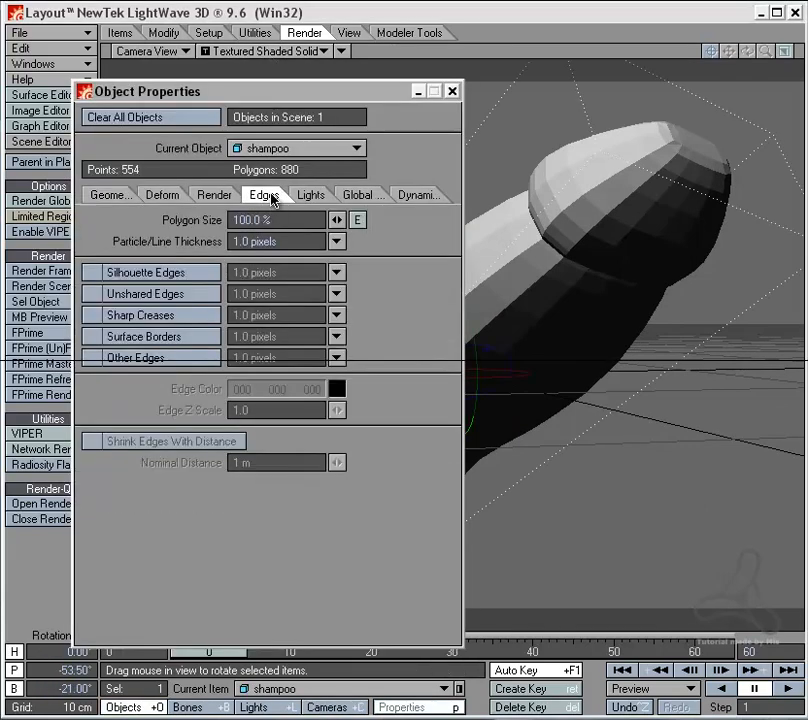
click(159, 359)
click(163, 337)
click(168, 315)
click(168, 294)
click(170, 272)
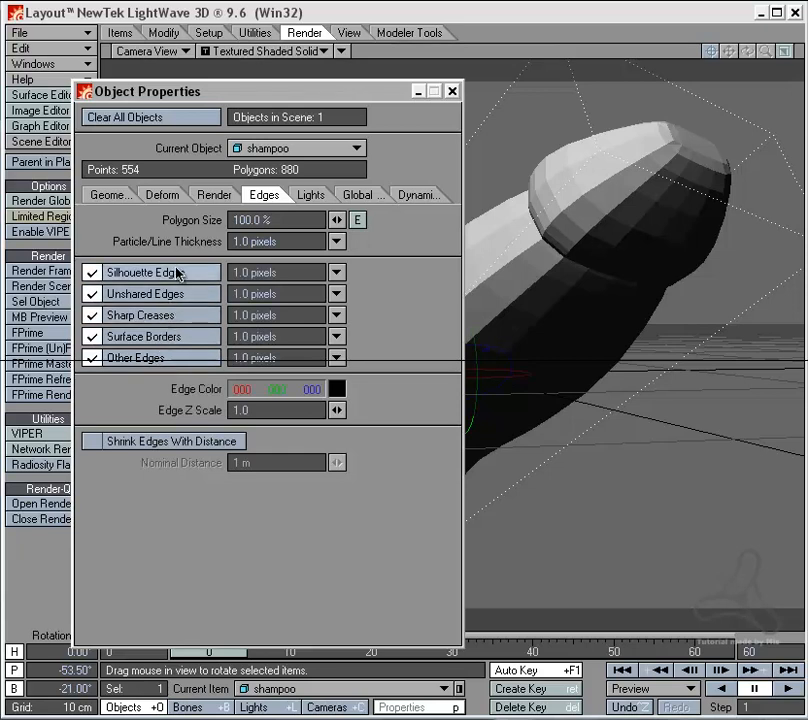
click(449, 91)
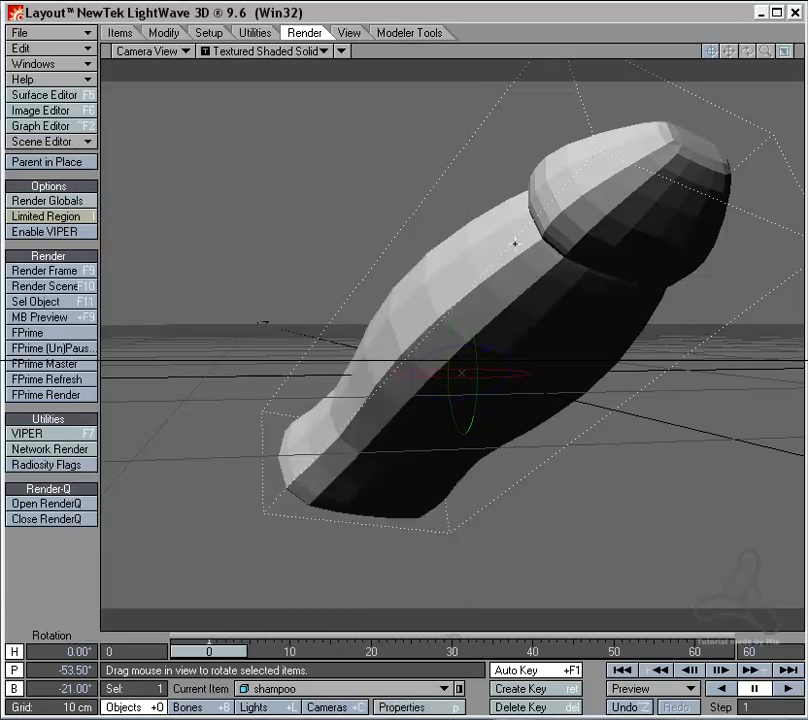
Step: Render the current frame with edges and examine how densely the tilted bottle's mesh is subdivided
click(52, 270)
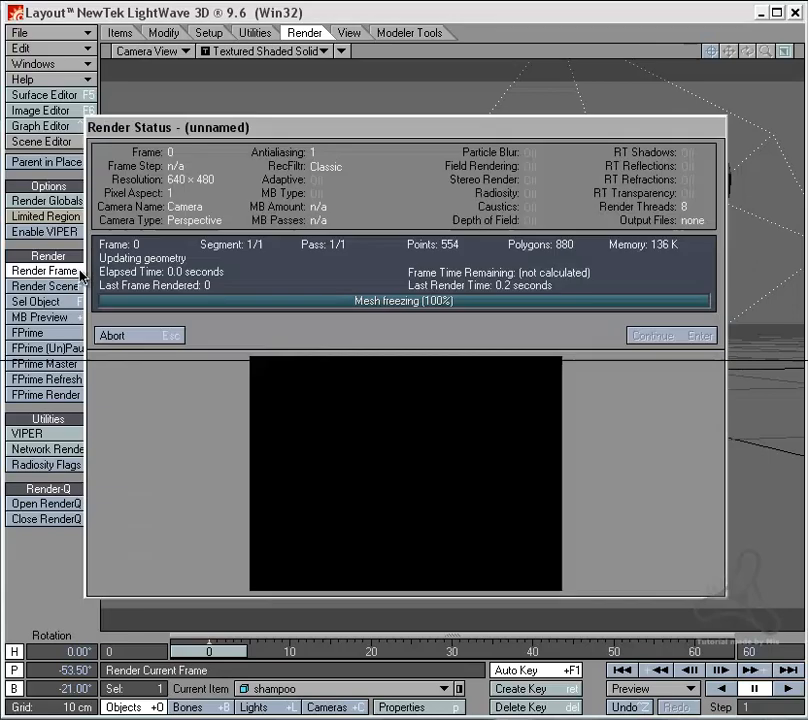
click(170, 339)
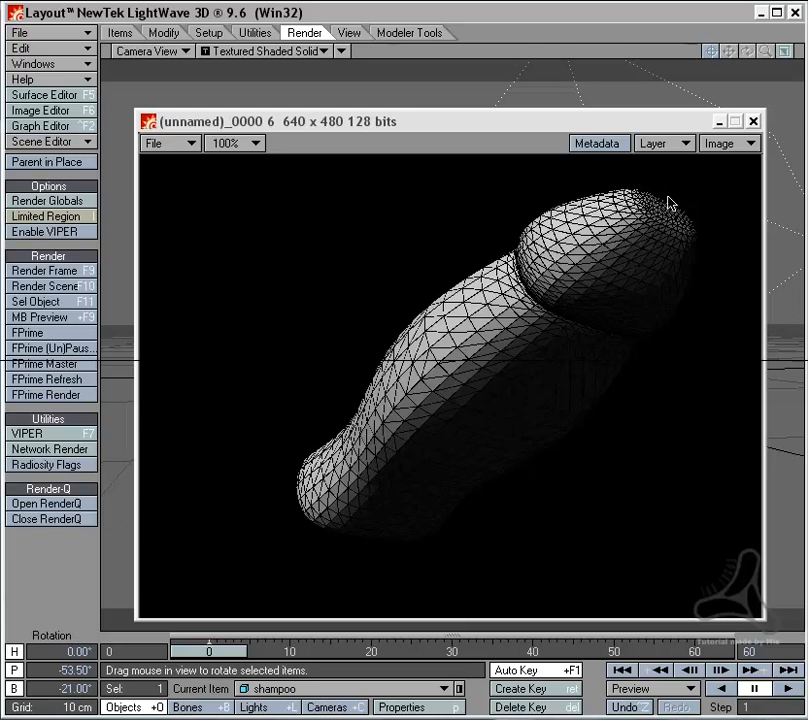
click(754, 121)
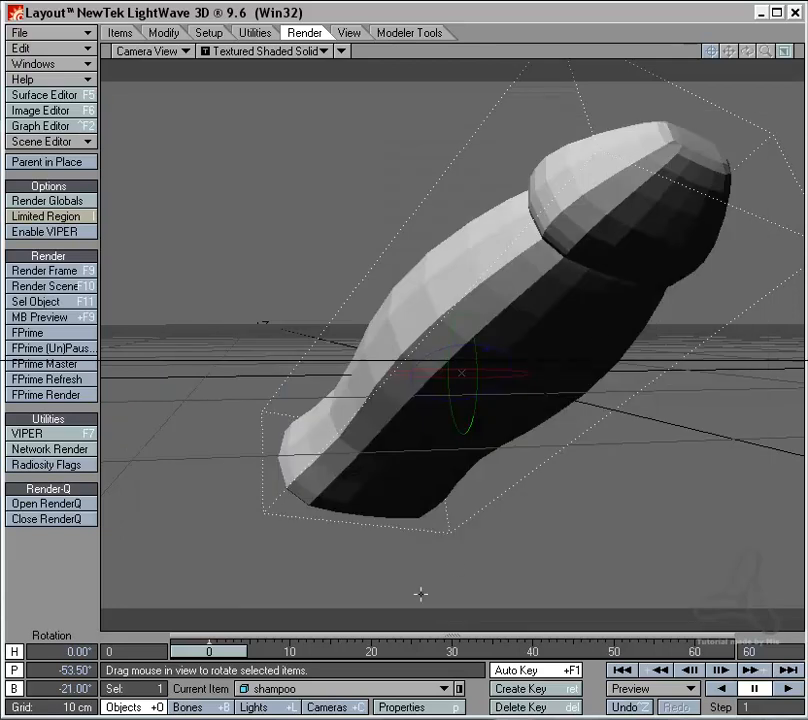
Step: Move the camera closer to about -25 cm on Z, render the current frame and examine the bottle's edge density
drag(402, 593, 452, 536)
click(352, 708)
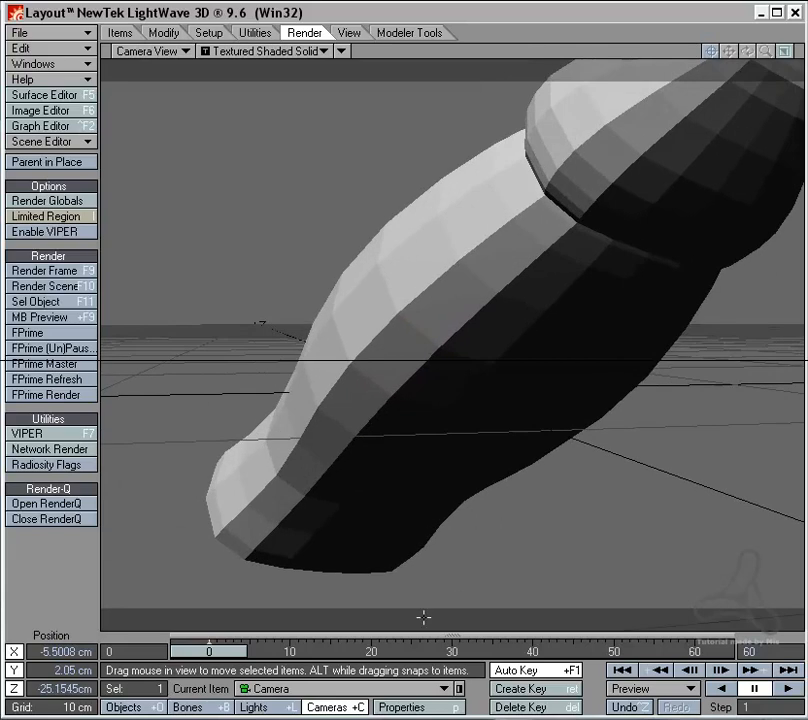
click(66, 272)
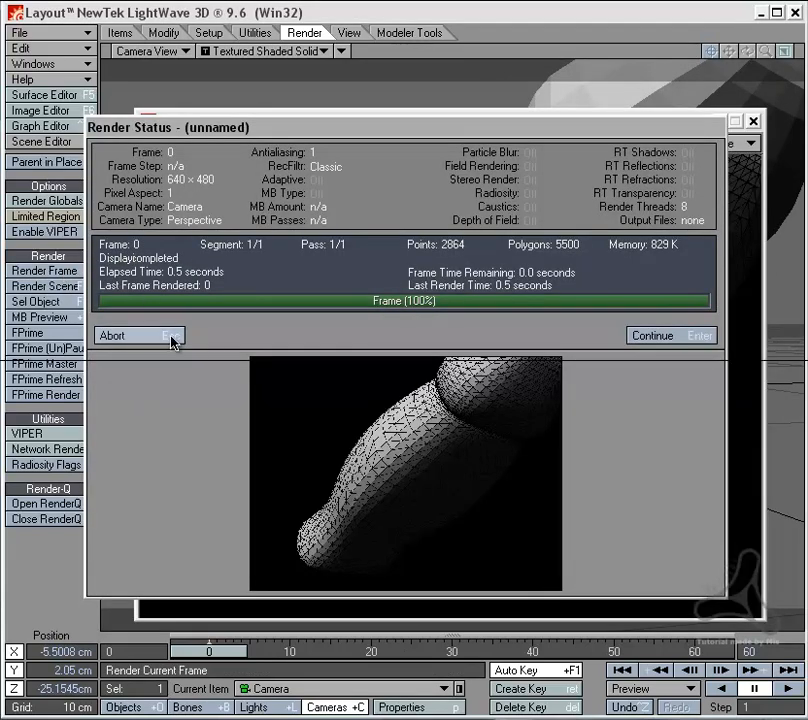
click(175, 337)
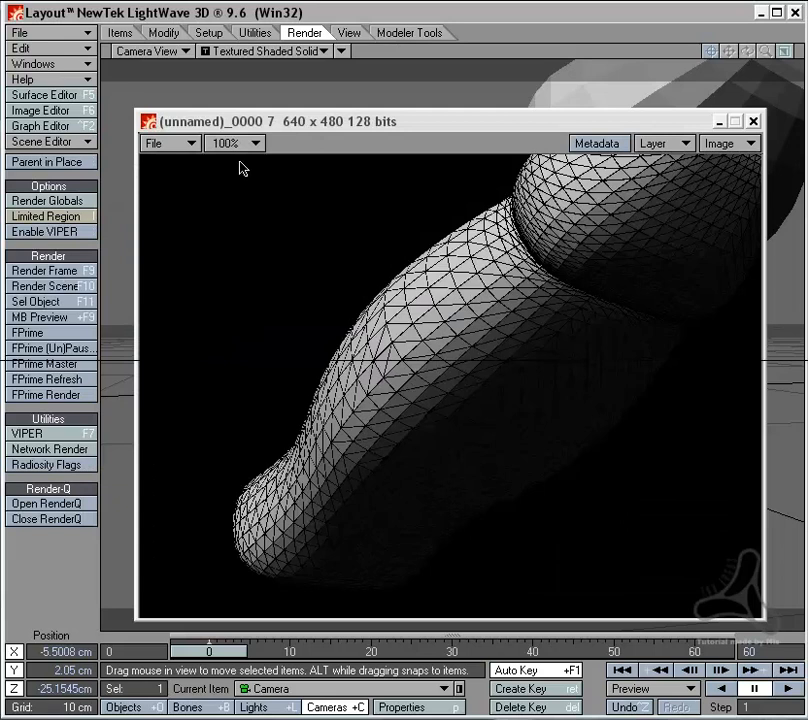
click(754, 121)
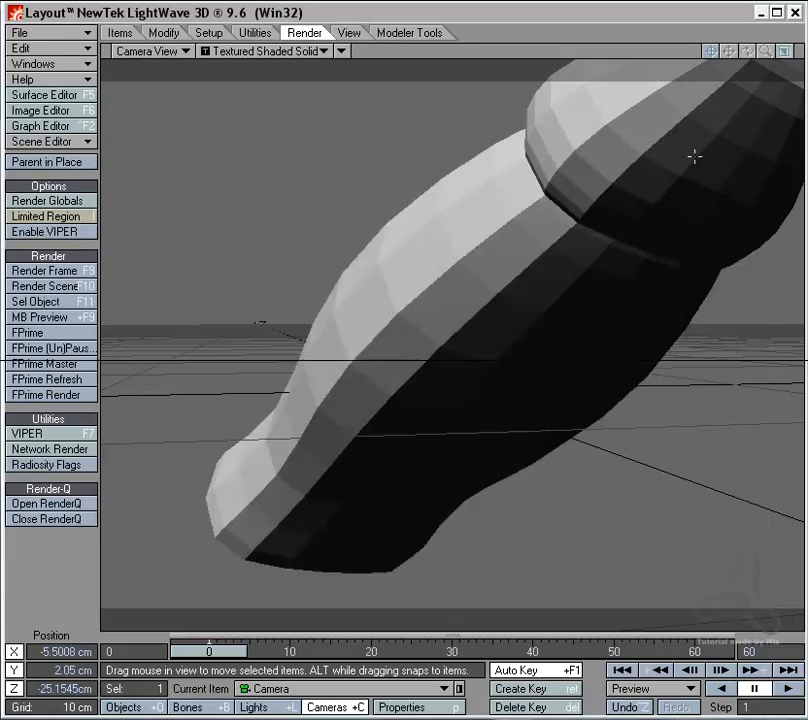
Step: Set the start key of the shampoo object's Distance to Camera render subpatch gradient to a value of 12
click(396, 370)
key(y)
key(p)
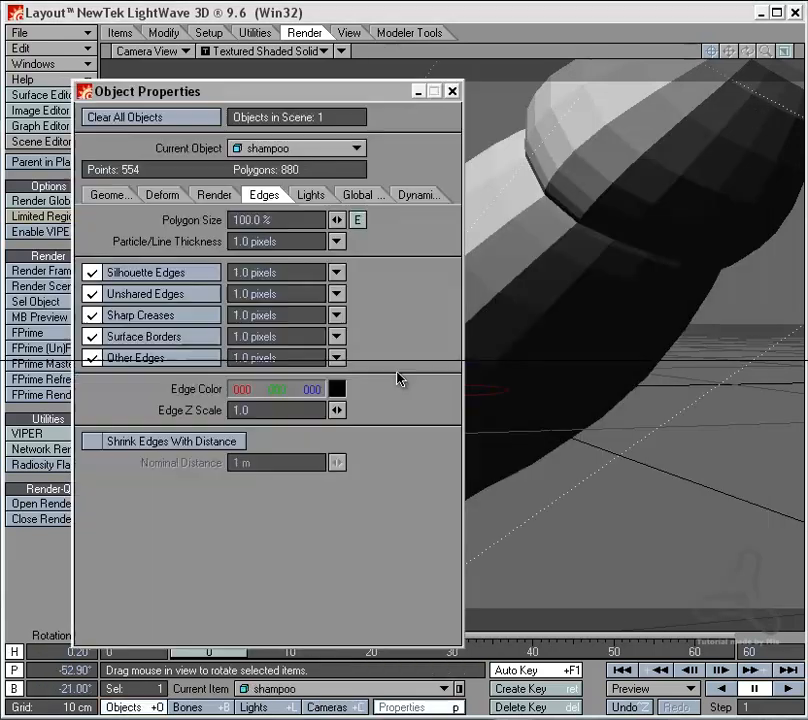
click(112, 195)
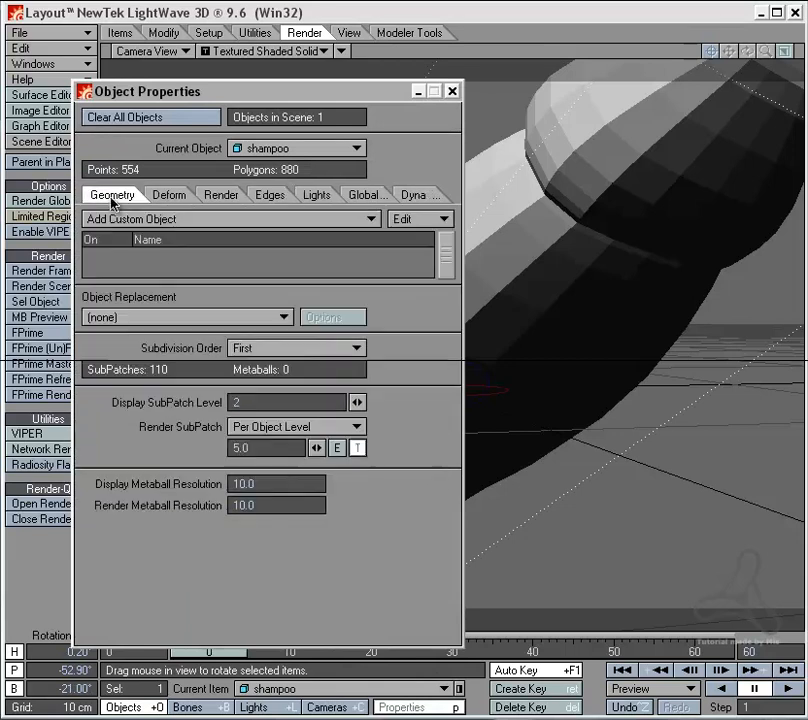
click(359, 450)
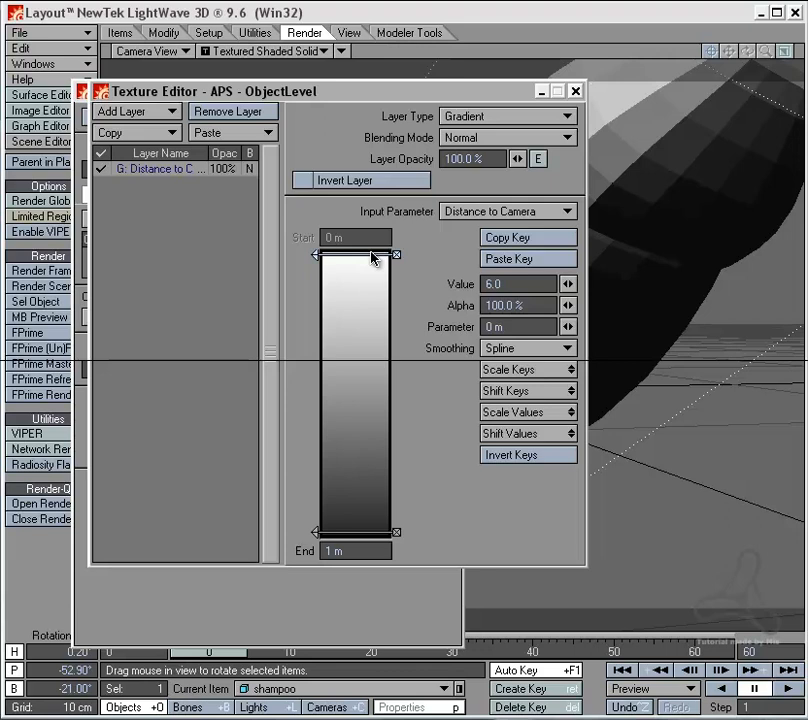
click(518, 283)
text(12)
key(Tab)
click(575, 91)
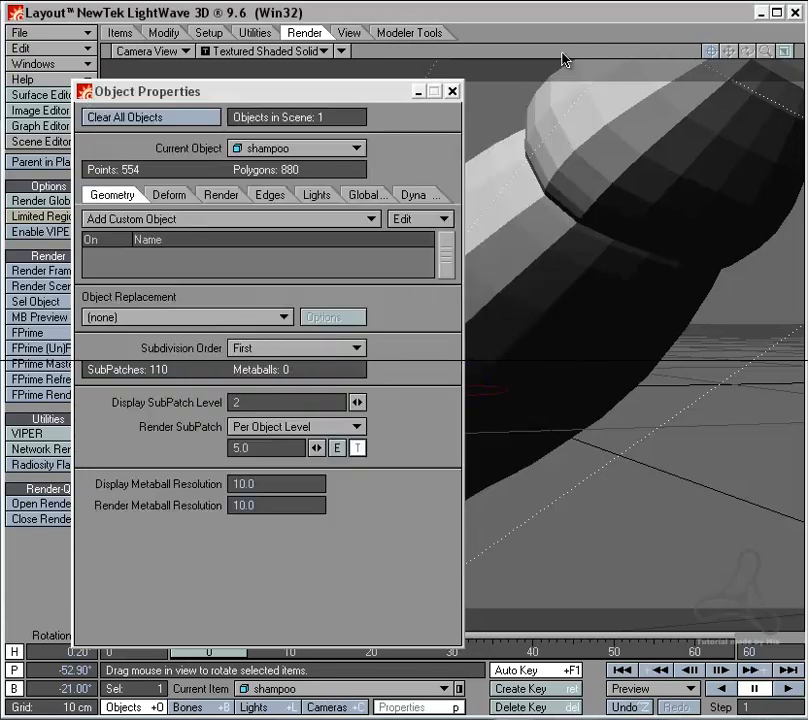
key(p)
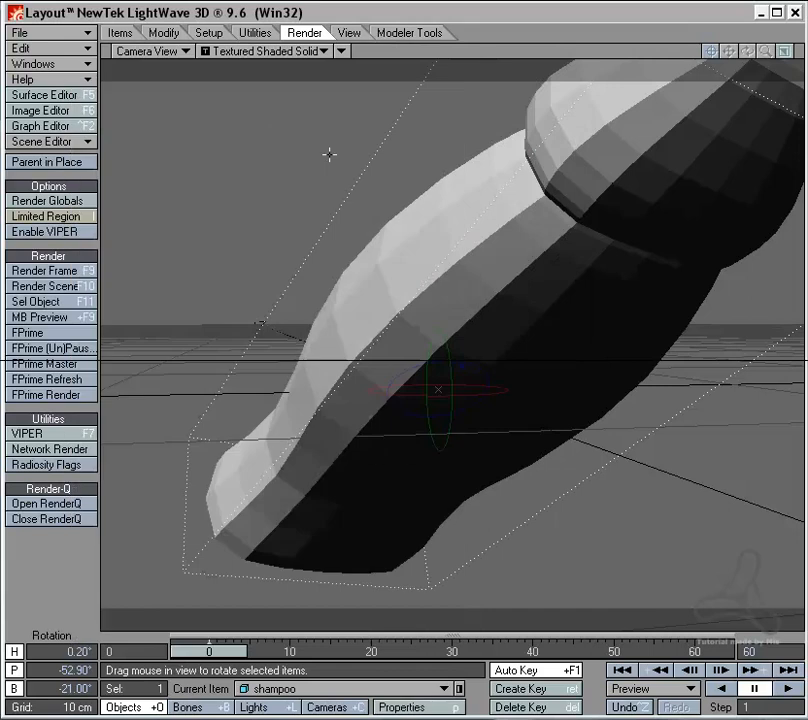
Step: Render the current frame from the same camera distance and examine the bottle's mesh subdivision
click(66, 270)
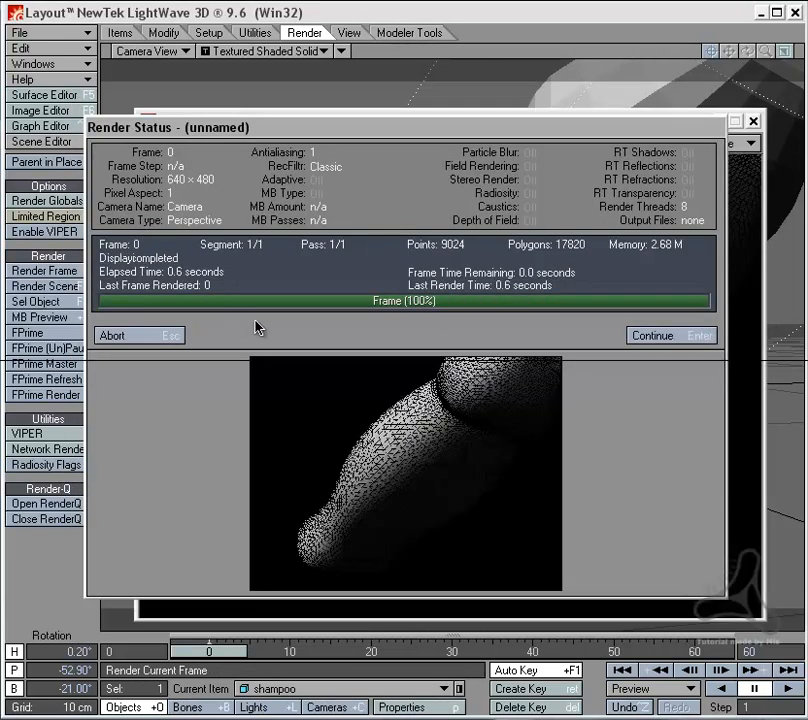
click(172, 335)
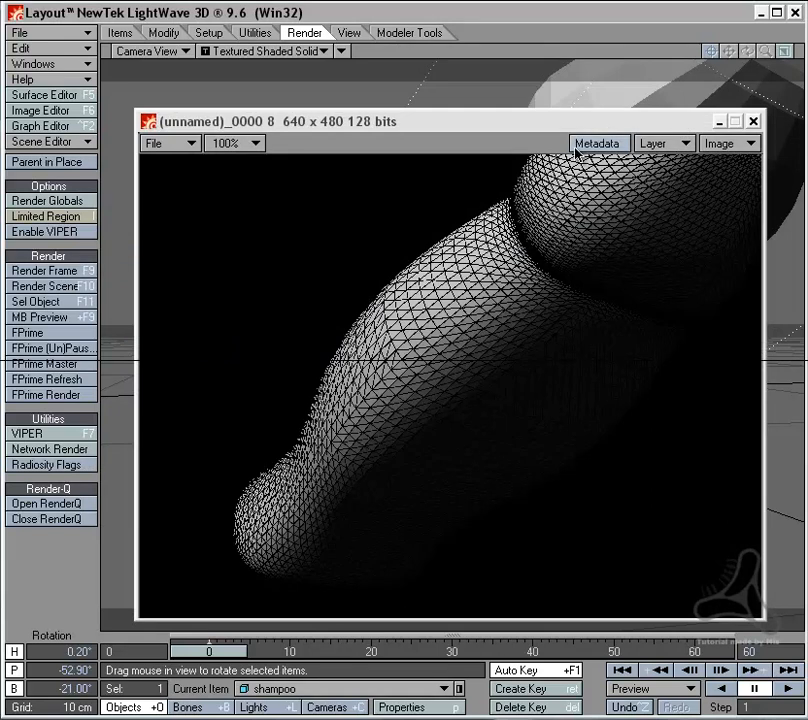
drag(607, 123, 626, 104)
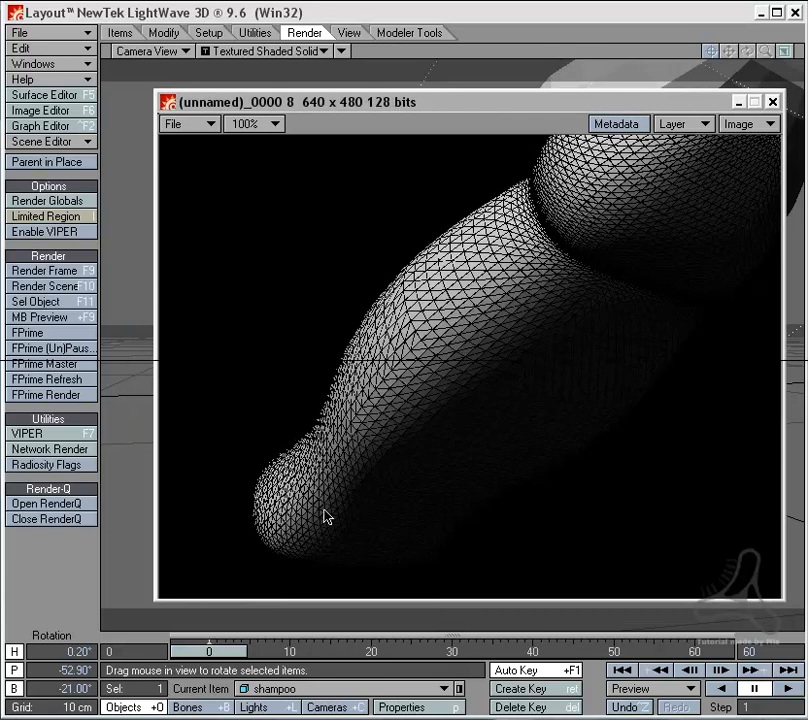
click(737, 103)
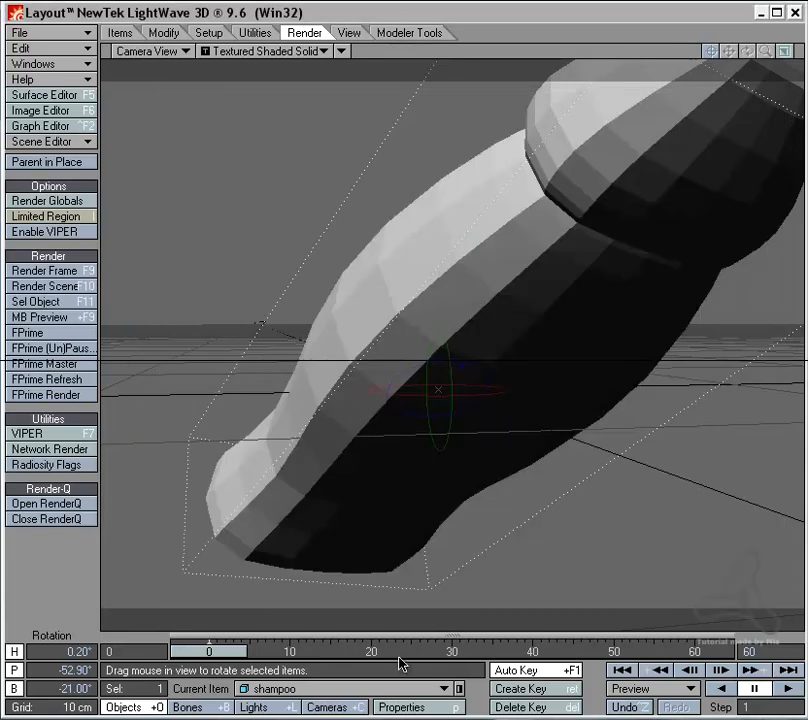
Step: Move the camera back to about -53 cm on Z, render the frame and examine the bottle's mesh density
click(347, 703)
drag(525, 339, 239, 155)
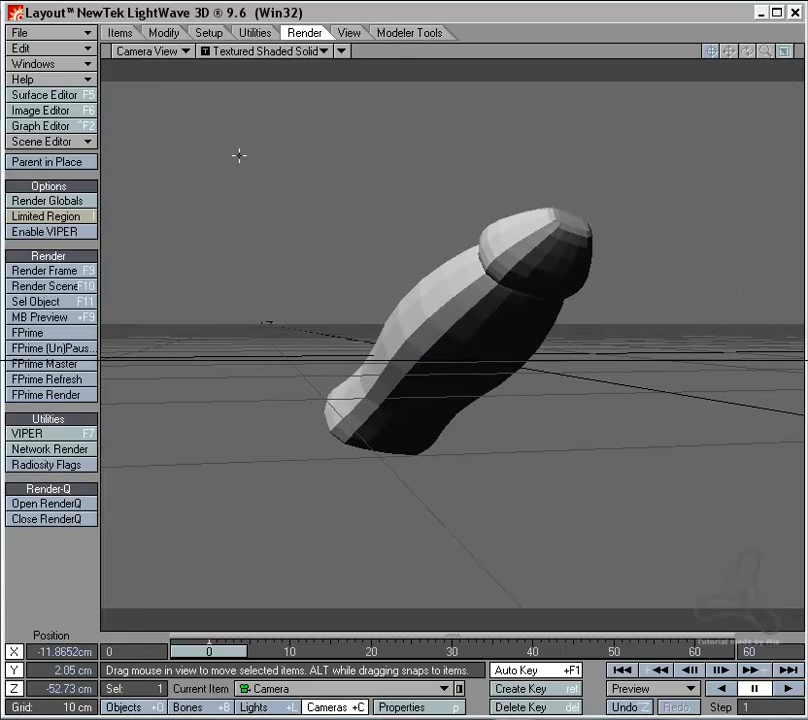
click(85, 271)
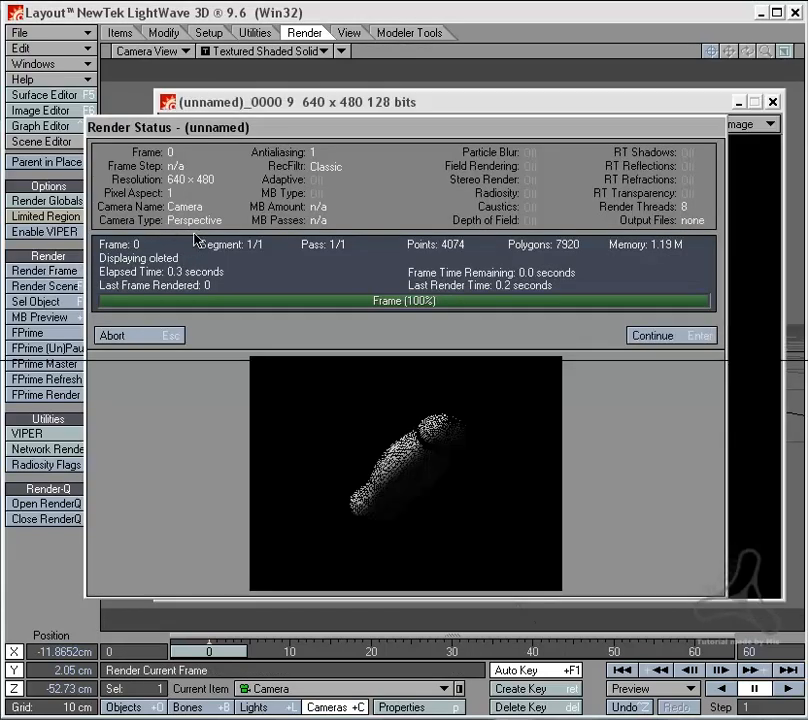
click(153, 336)
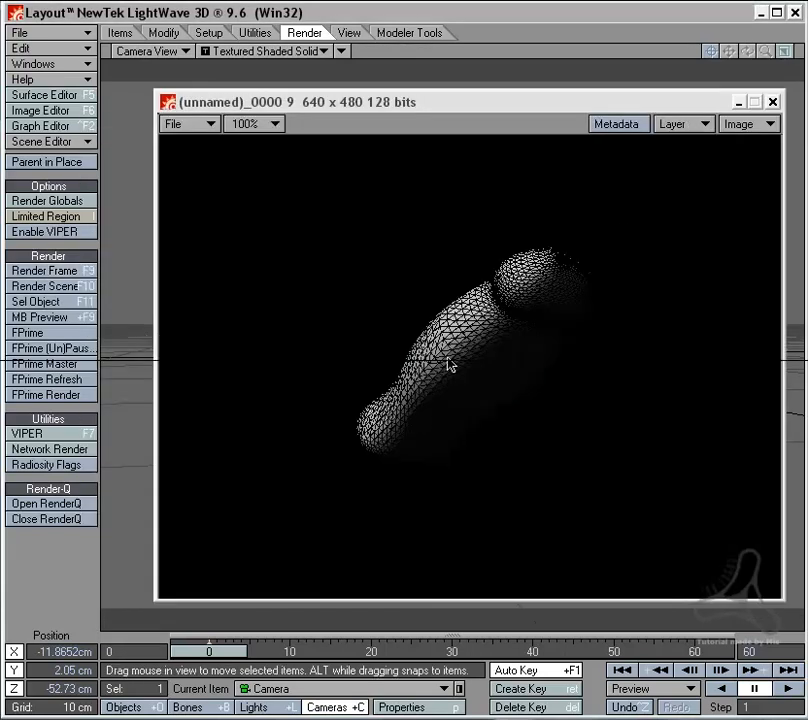
click(773, 104)
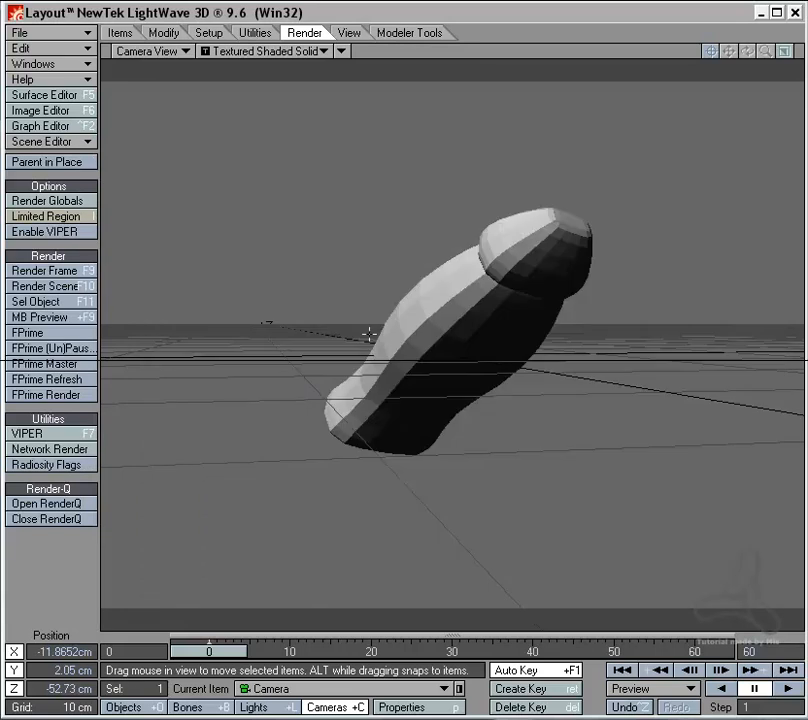
Step: Move the camera farther away to about -1.08 m on Z, render the frame and examine the bottle's subdivision
drag(370, 333, 290, 274)
click(67, 274)
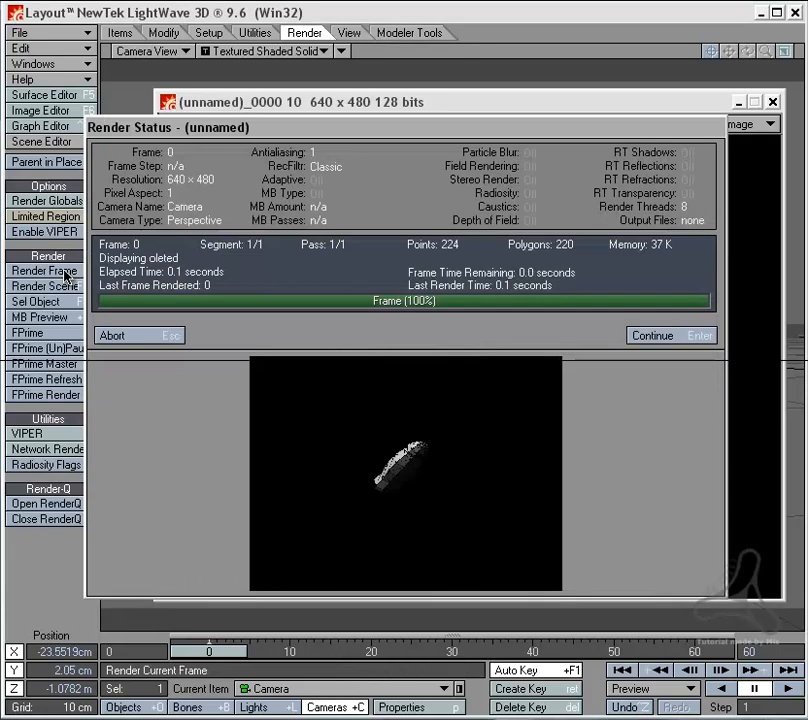
click(151, 337)
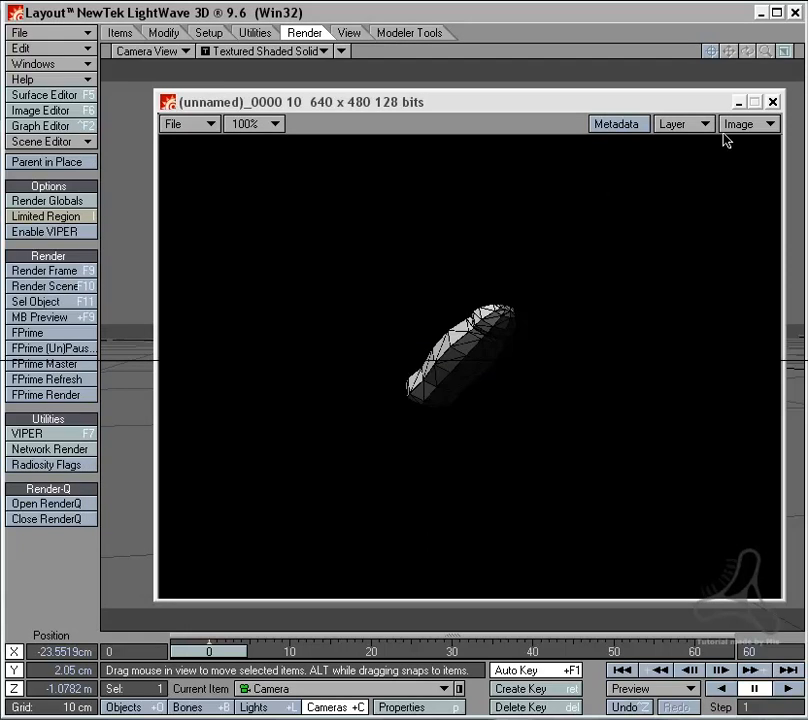
click(774, 104)
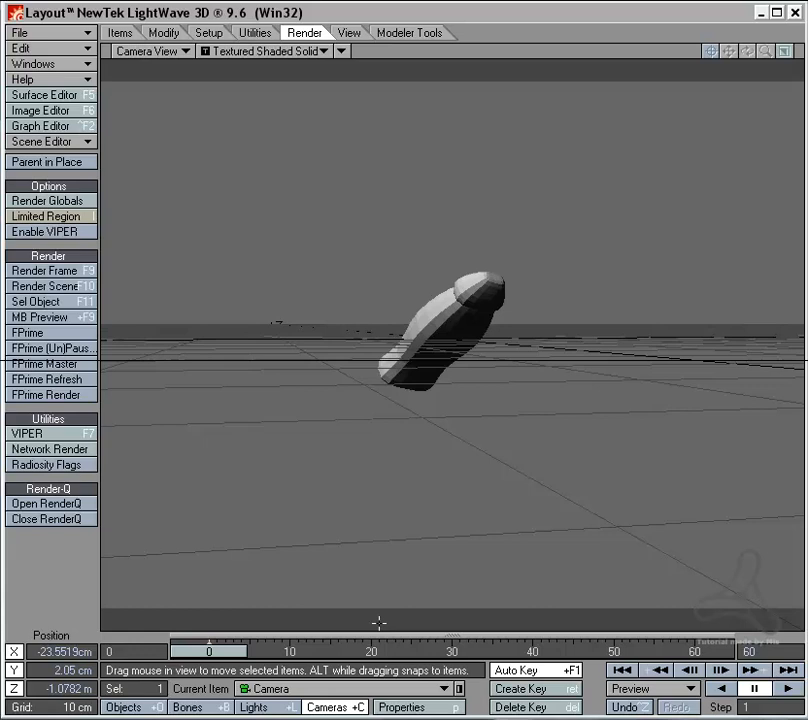
drag(450, 400, 492, 221)
drag(444, 546, 421, 535)
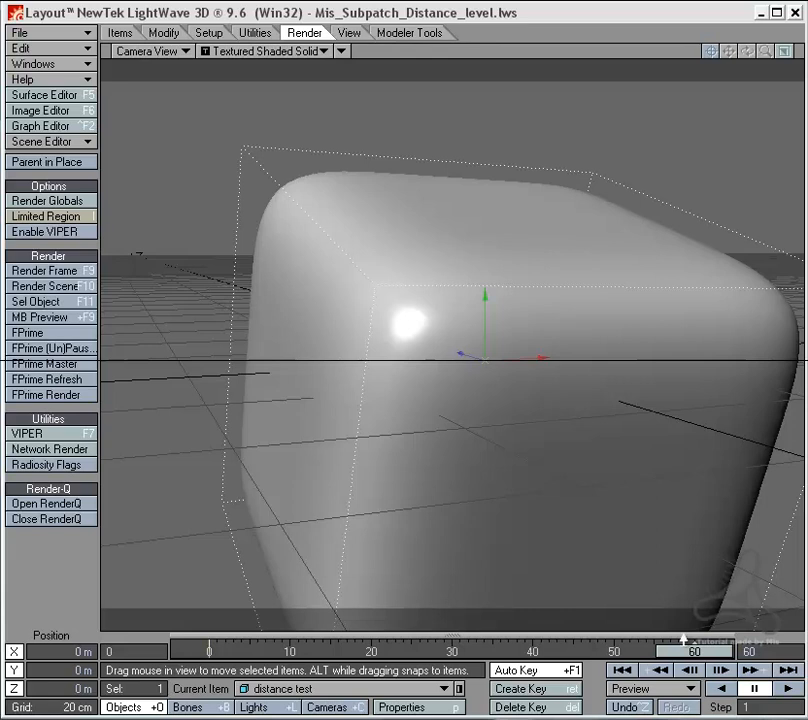
Step: In the Mis_Subpatch_Distance_level.lws scene, examine the distance test object's Per Polygon Level render subpatch setting and its Distance to Camera gradient
click(355, 709)
click(390, 710)
click(461, 483)
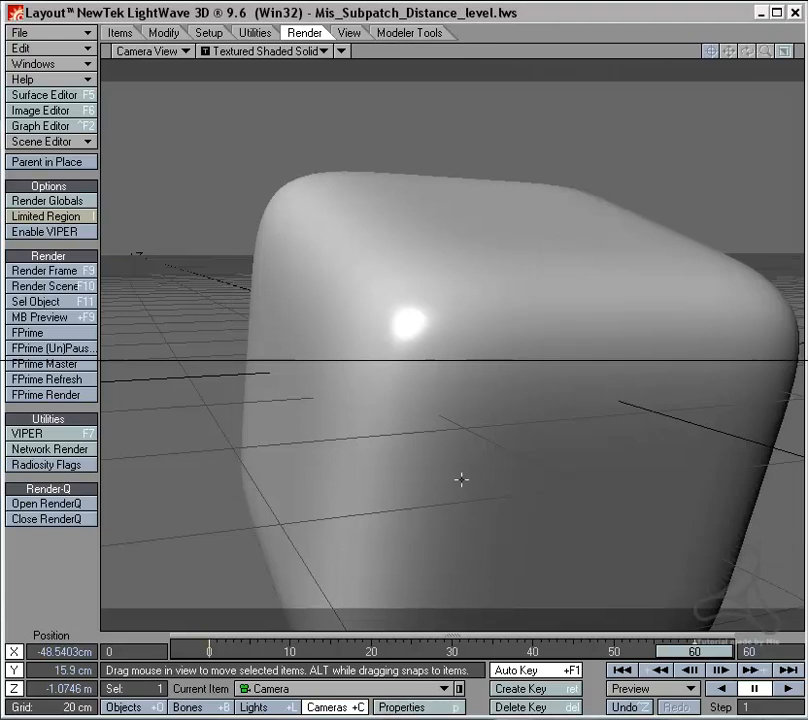
key(shift+o)
key(p)
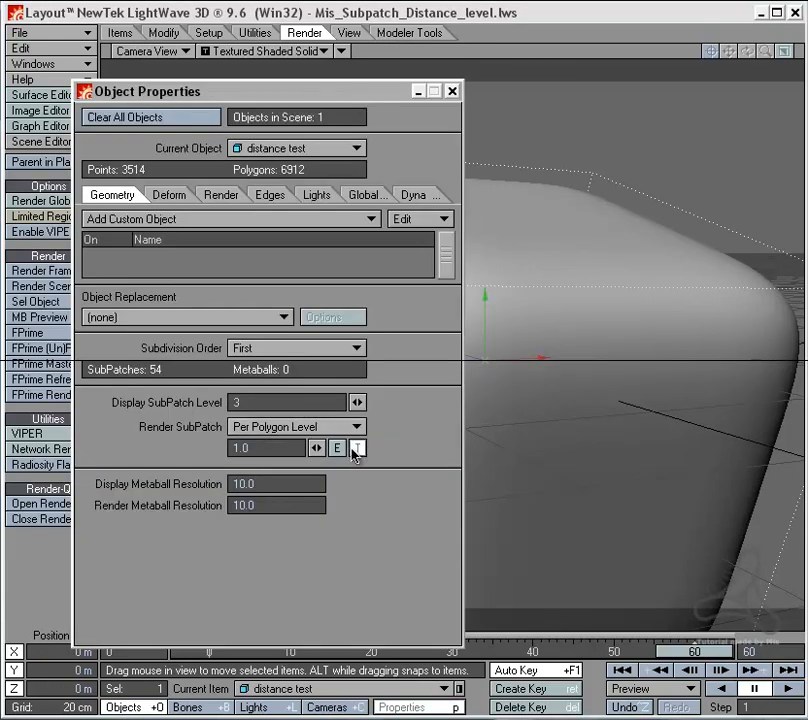
click(357, 448)
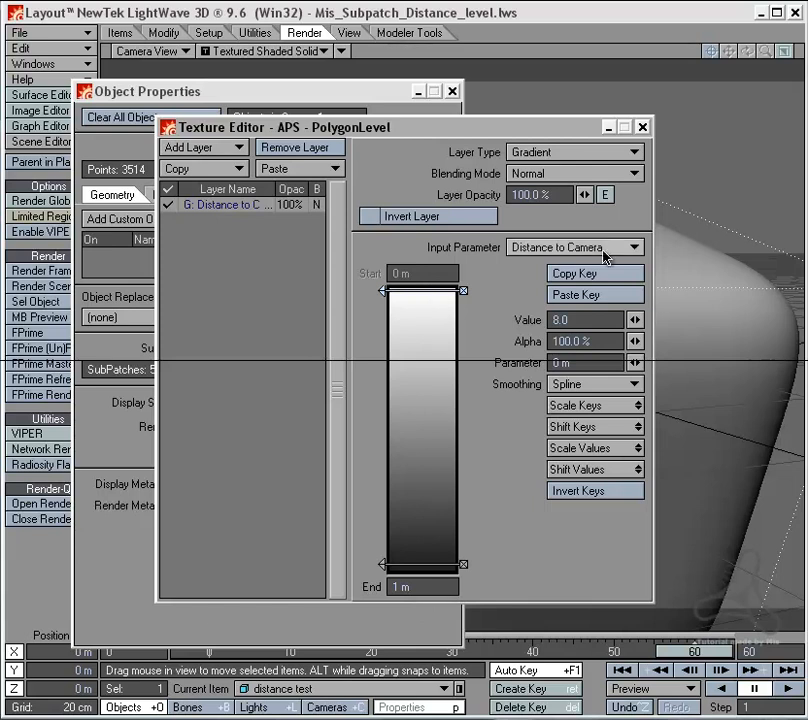
click(642, 128)
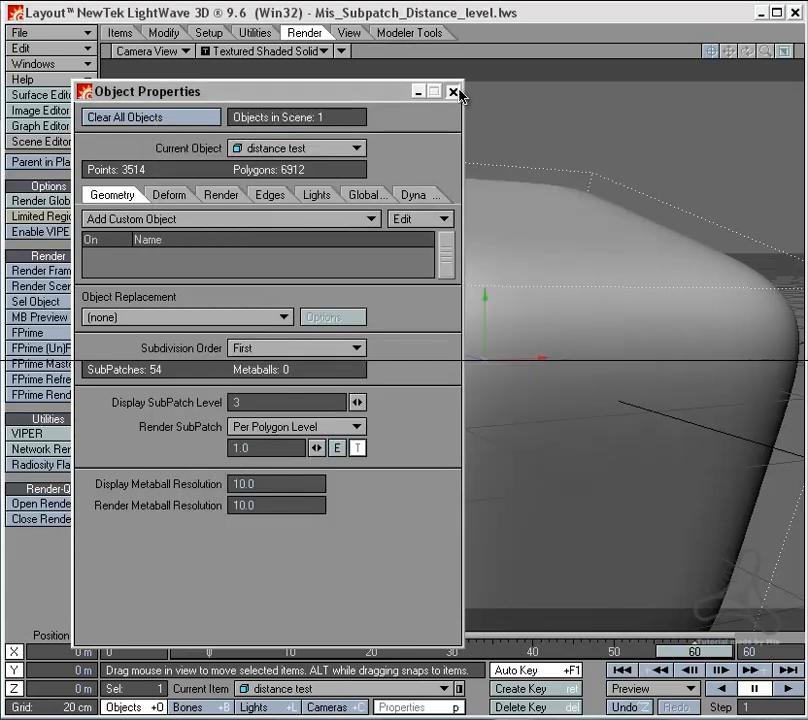
click(455, 93)
Step: Render frame 60 and examine how the distance test object's polygons are subdivided across its surface
click(78, 270)
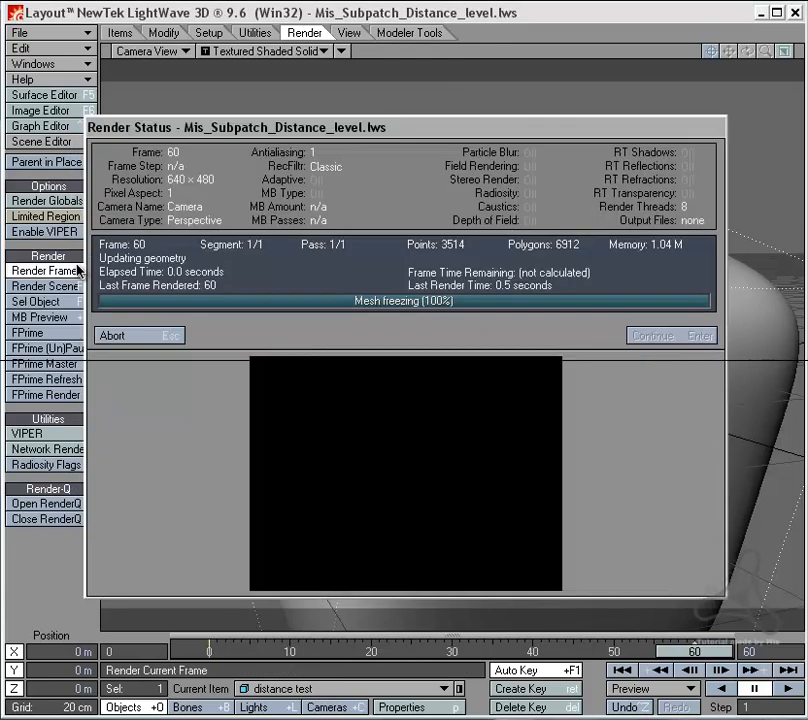
click(165, 335)
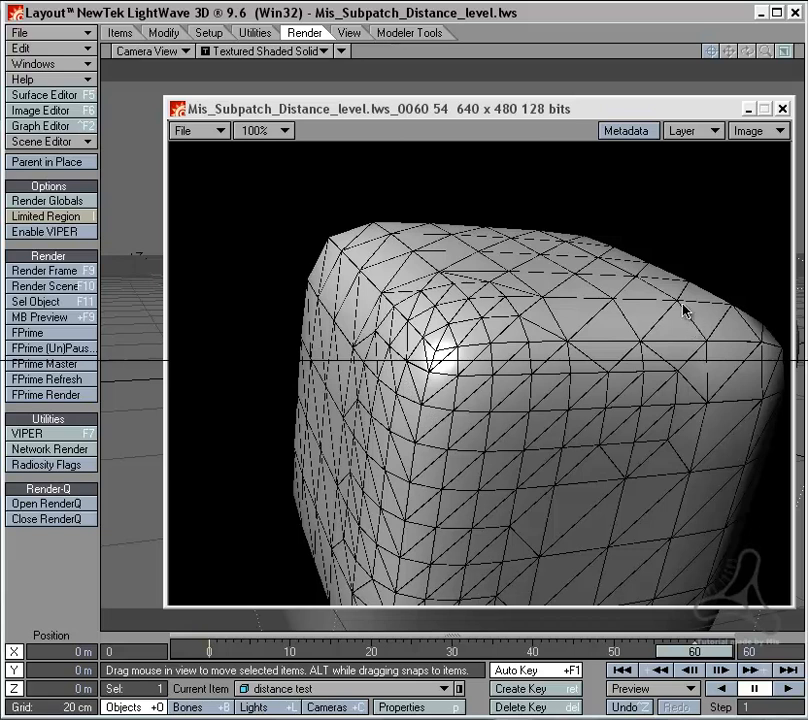
click(783, 110)
Step: Go to frame 27, render it and examine the subdivision on the near corner of the distance test object
drag(718, 652, 428, 652)
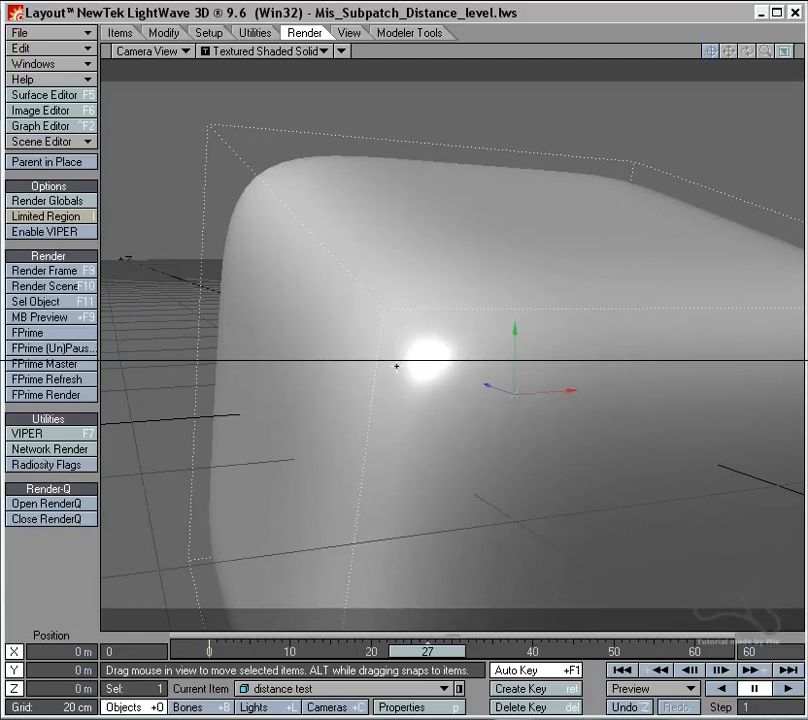
click(80, 272)
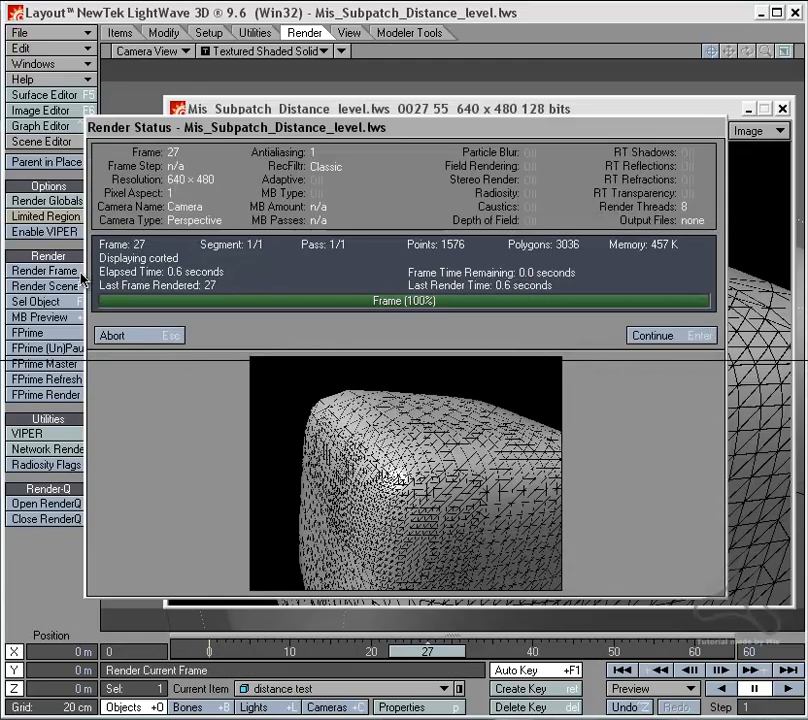
click(156, 340)
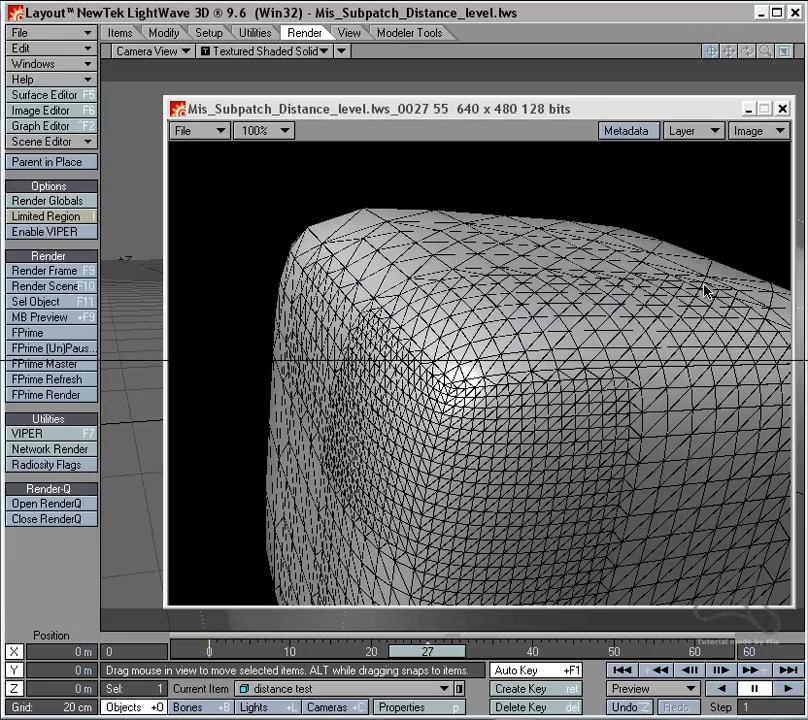
click(783, 108)
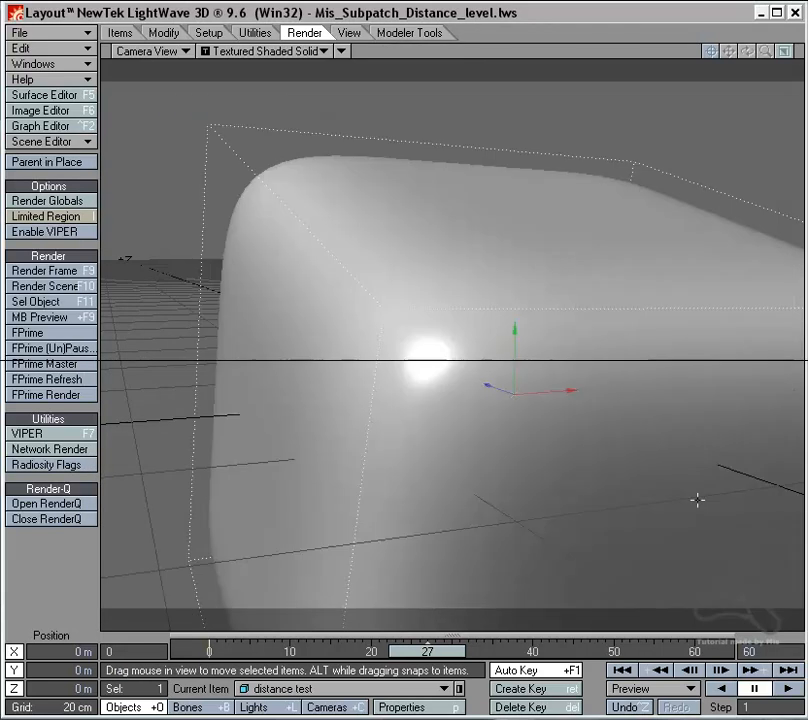
Step: Go to frame 14, render it and examine how the mesh density varies between the object's near and far polygons
drag(442, 655, 337, 655)
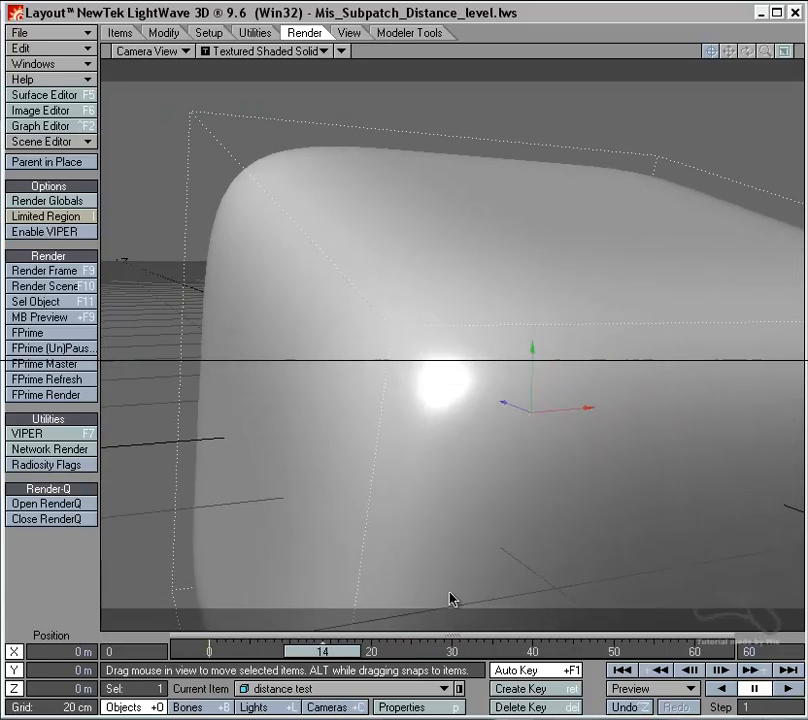
click(80, 272)
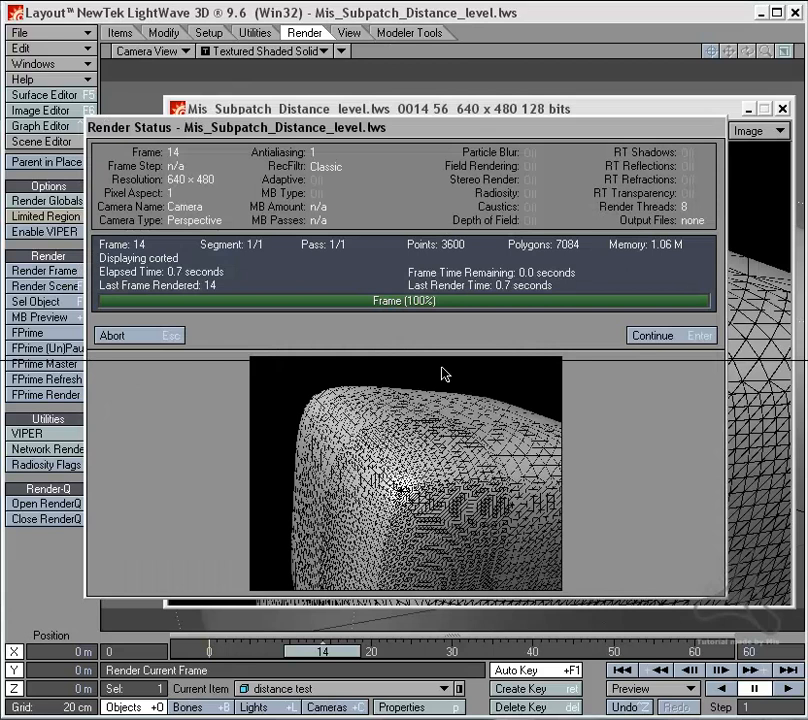
click(165, 336)
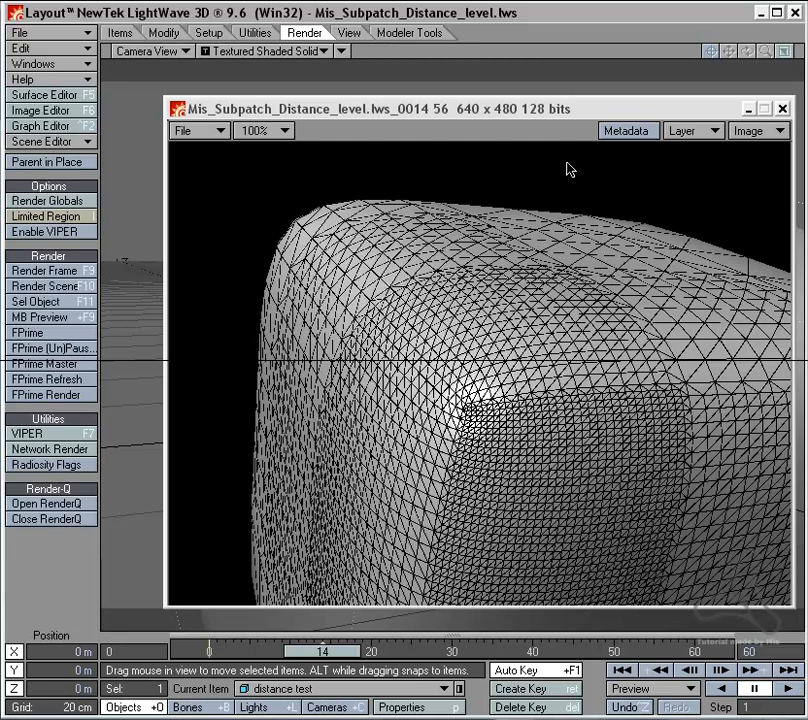
drag(570, 107, 517, 103)
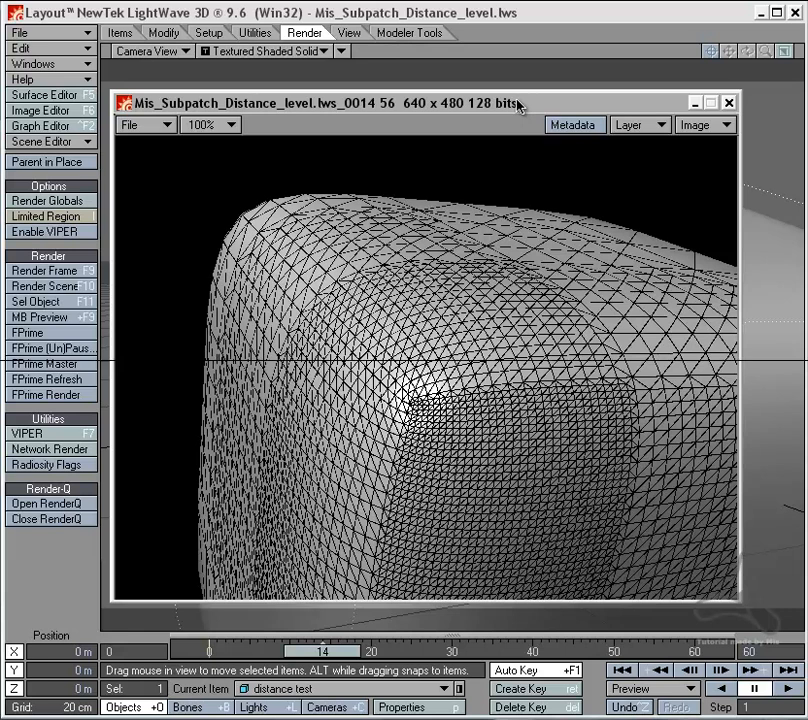
mouse_move(518, 104)
mouse_down()
mouse_move(533, 101)
mouse_move(514, 97)
mouse_move(523, 93)
mouse_up()
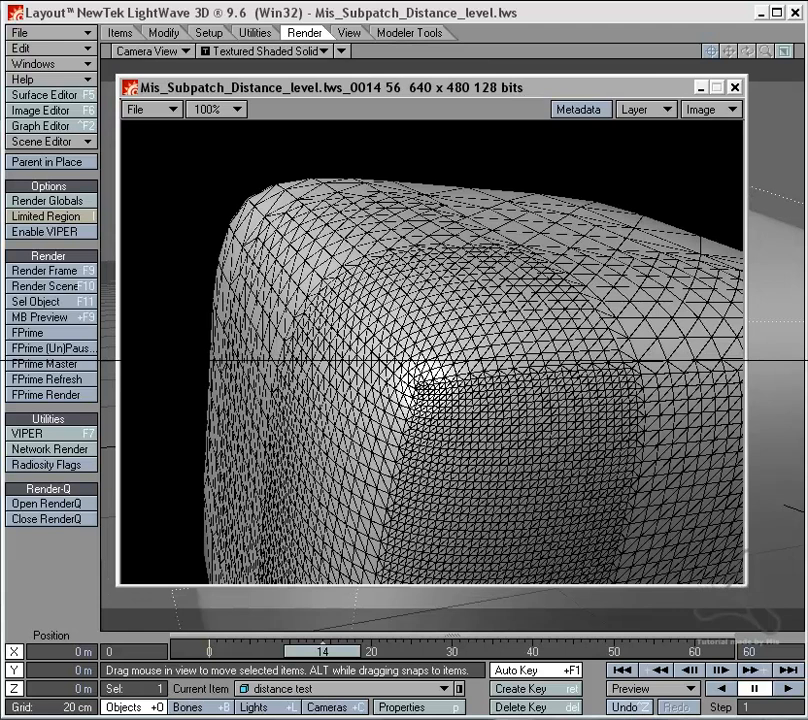